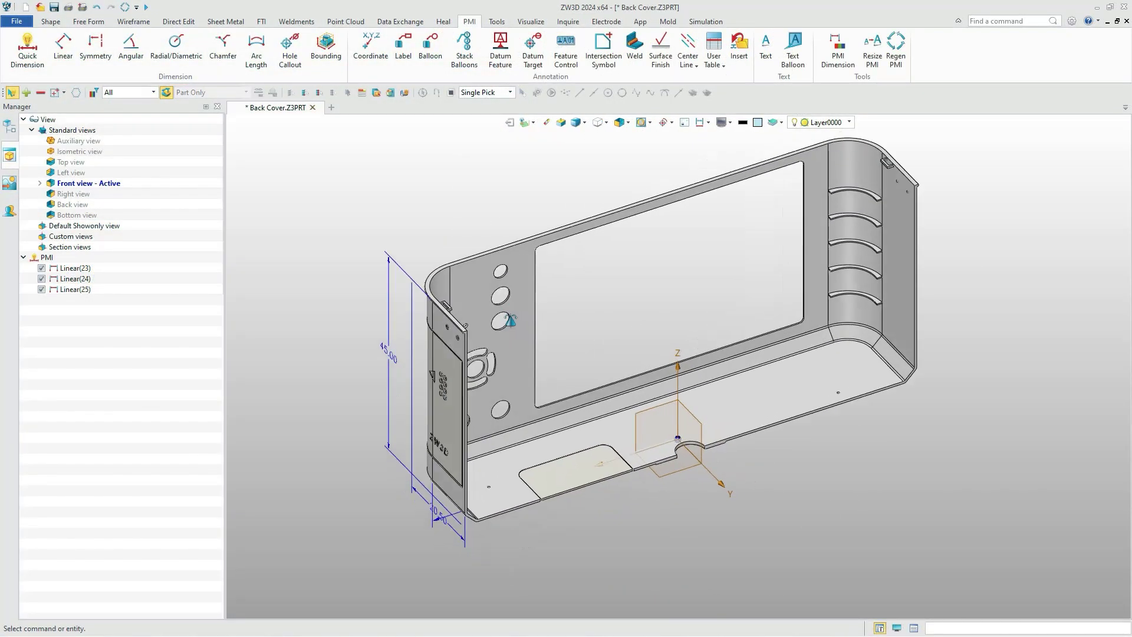
pyautogui.moveTo(435, 322); pyautogui.dragTo(429, 320, button='middle')
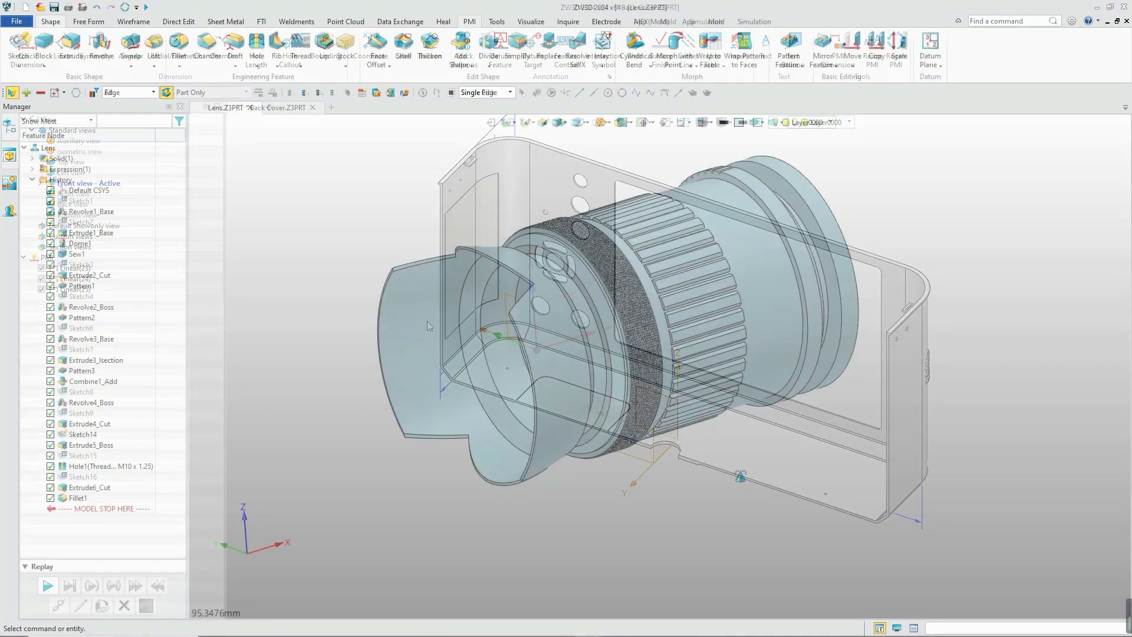
pyautogui.moveTo(723, 481); pyautogui.dragTo(264, 487, button='middle')
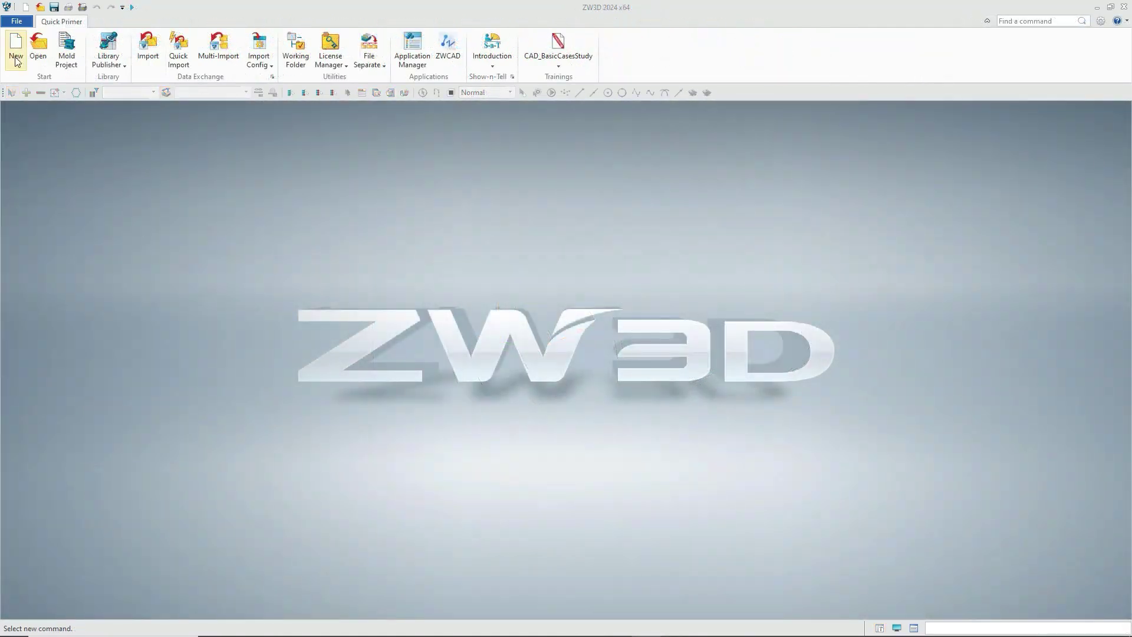
# Step: Create a new standard part file named Lens from the PartTemplate(MM) template
pyautogui.click(16, 59)
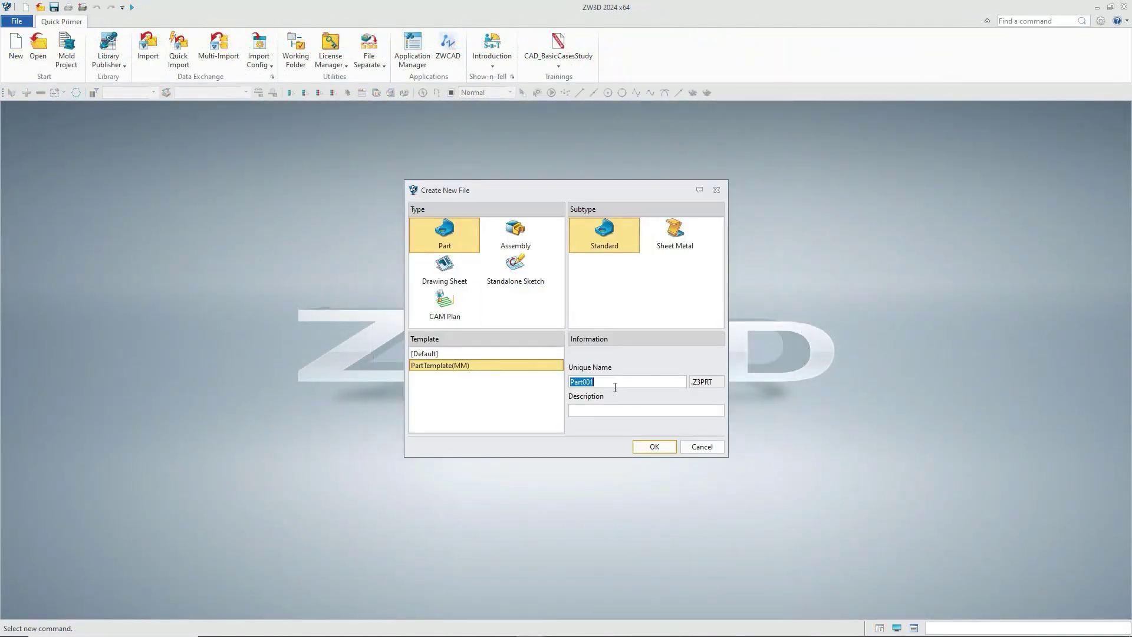
pyautogui.click(642, 446)
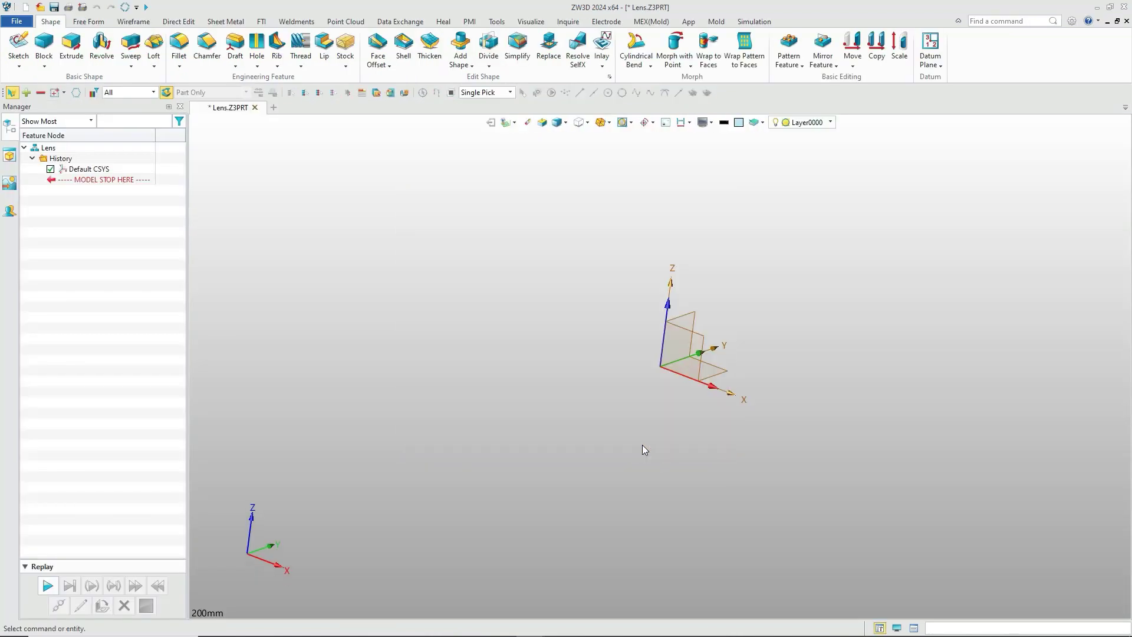
# Step: Add a length variable R of 18 mm to the part's equations
pyautogui.click(497, 22)
pyautogui.click(24, 50)
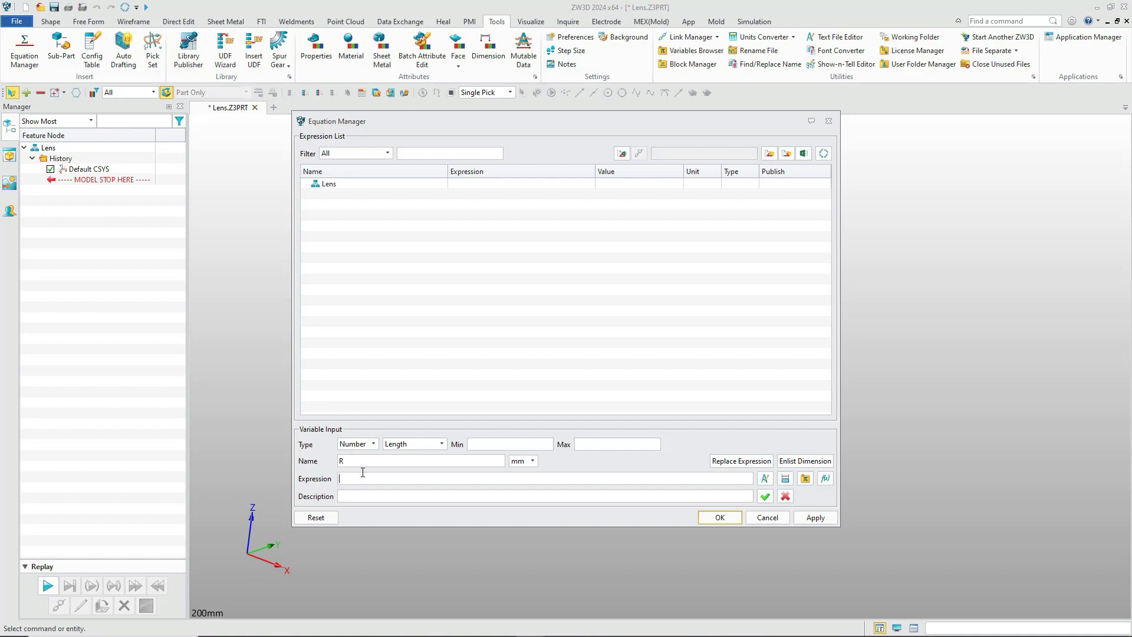
pyautogui.click(765, 497)
pyautogui.click(728, 518)
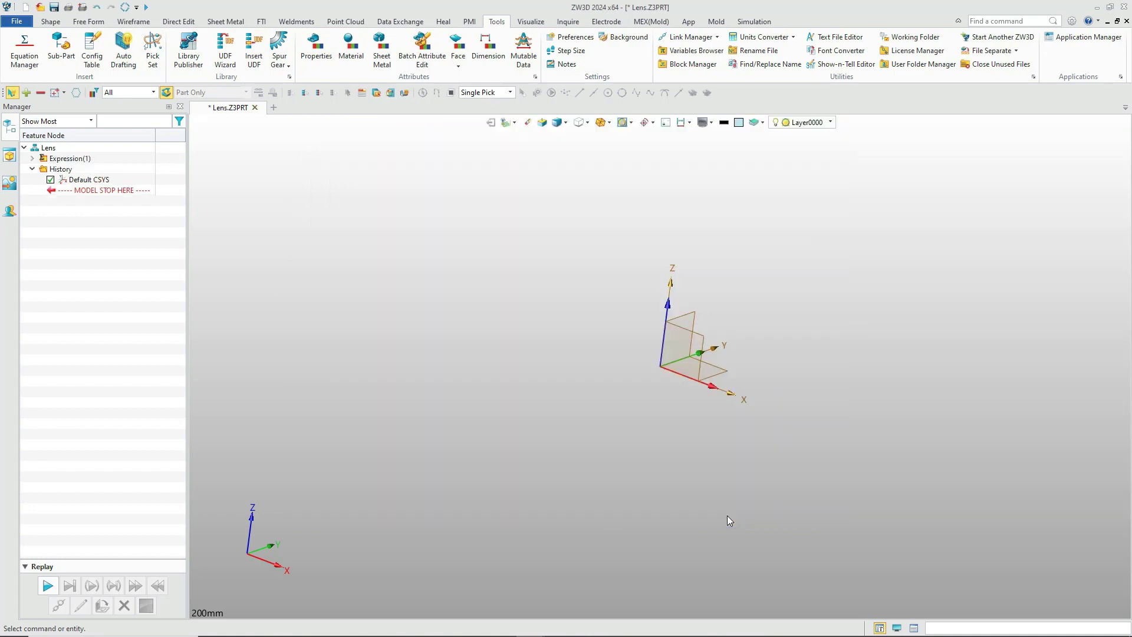
# Step: Start a new sketch on the XY datum plane
pyautogui.click(50, 21)
pyautogui.click(18, 47)
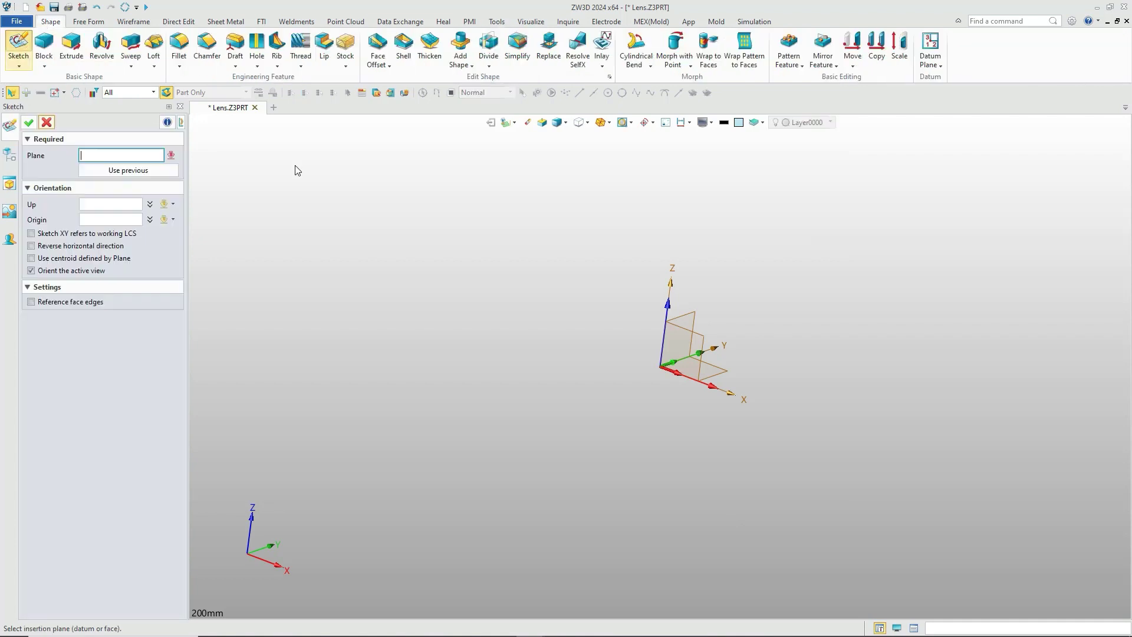
pyautogui.middleClick(726, 372)
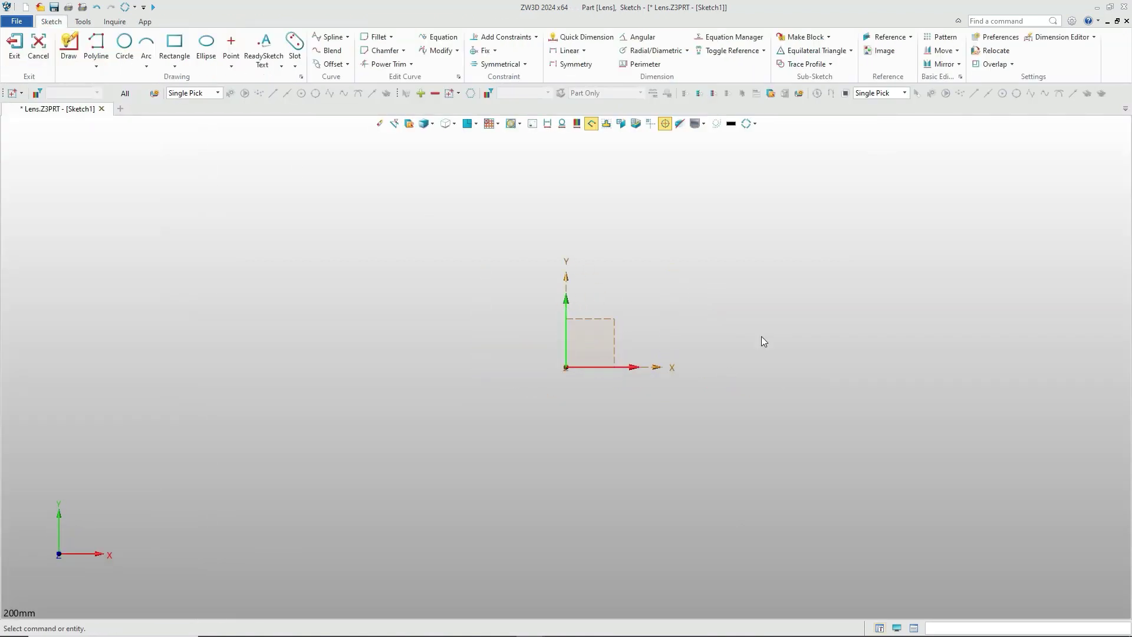
# Step: Sketch a closed, stepped lens half-profile about 194 mm long above the X axis, starting at the Y axis, with one sloped edge near the start
pyautogui.click(96, 47)
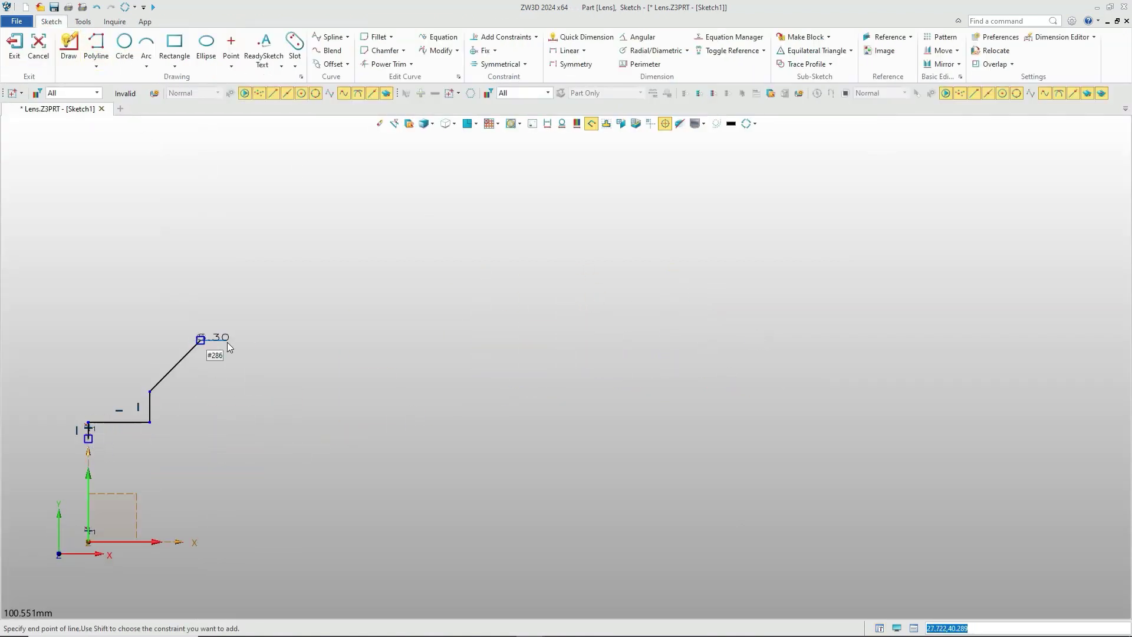
pyautogui.click(227, 340)
pyautogui.click(227, 308)
pyautogui.click(411, 308)
pyautogui.click(411, 348)
pyautogui.click(847, 348)
pyautogui.click(847, 327)
pyautogui.click(907, 327)
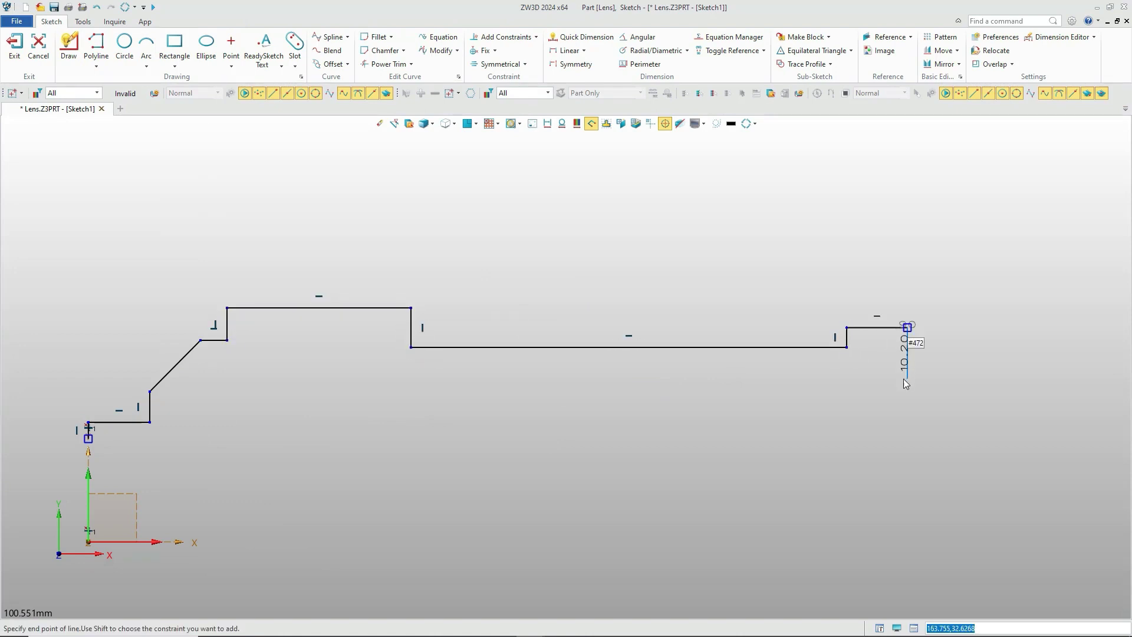
pyautogui.click(907, 379)
pyautogui.click(929, 378)
pyautogui.click(929, 415)
pyautogui.click(1058, 430)
pyautogui.click(1058, 453)
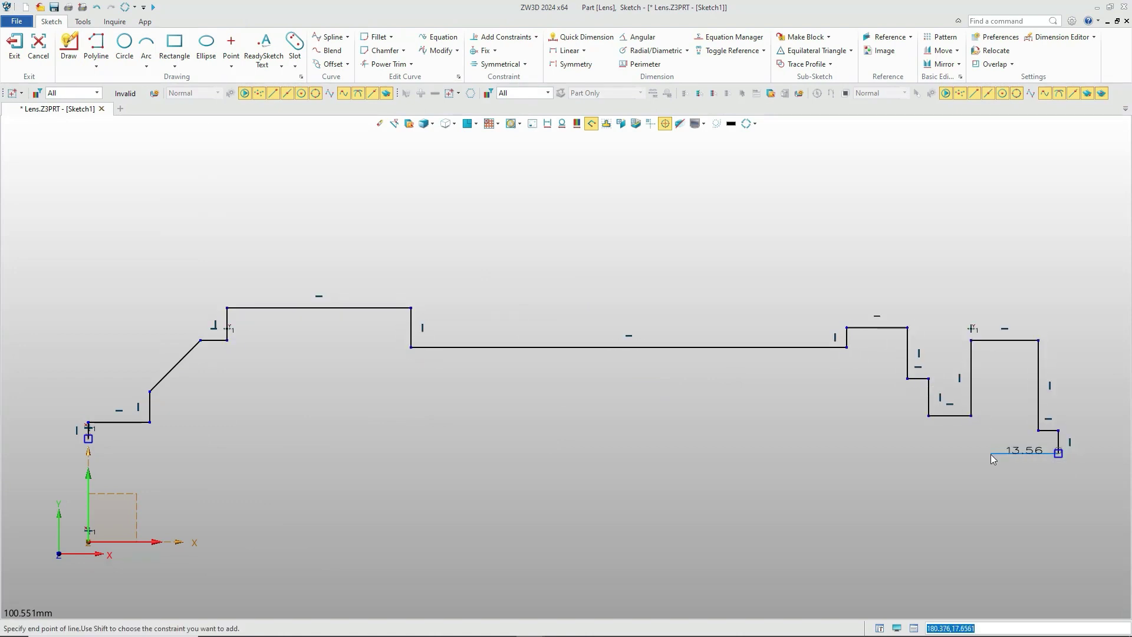
pyautogui.click(991, 452)
pyautogui.click(991, 500)
pyautogui.click(449, 500)
pyautogui.click(448, 512)
pyautogui.click(346, 512)
pyautogui.click(346, 494)
pyautogui.click(285, 494)
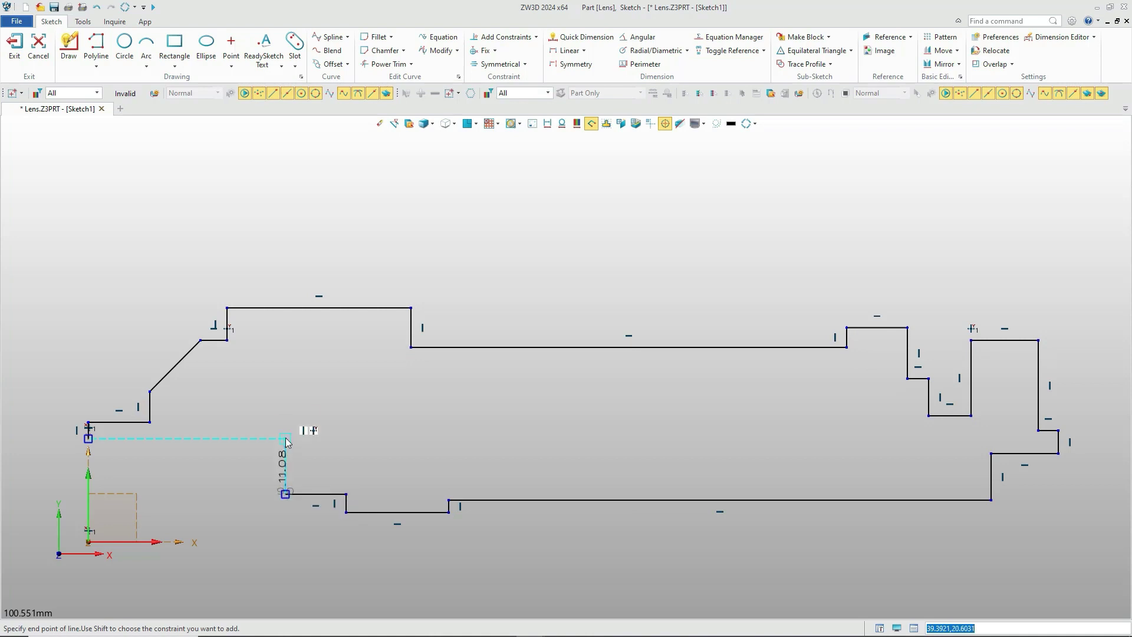
pyautogui.click(285, 438)
pyautogui.click(88, 438)
pyautogui.click(88, 422)
# Step: Dimension the height of the profile's upper-left corner above the origin and link it to the variable R, giving 18 mm
pyautogui.click(569, 50)
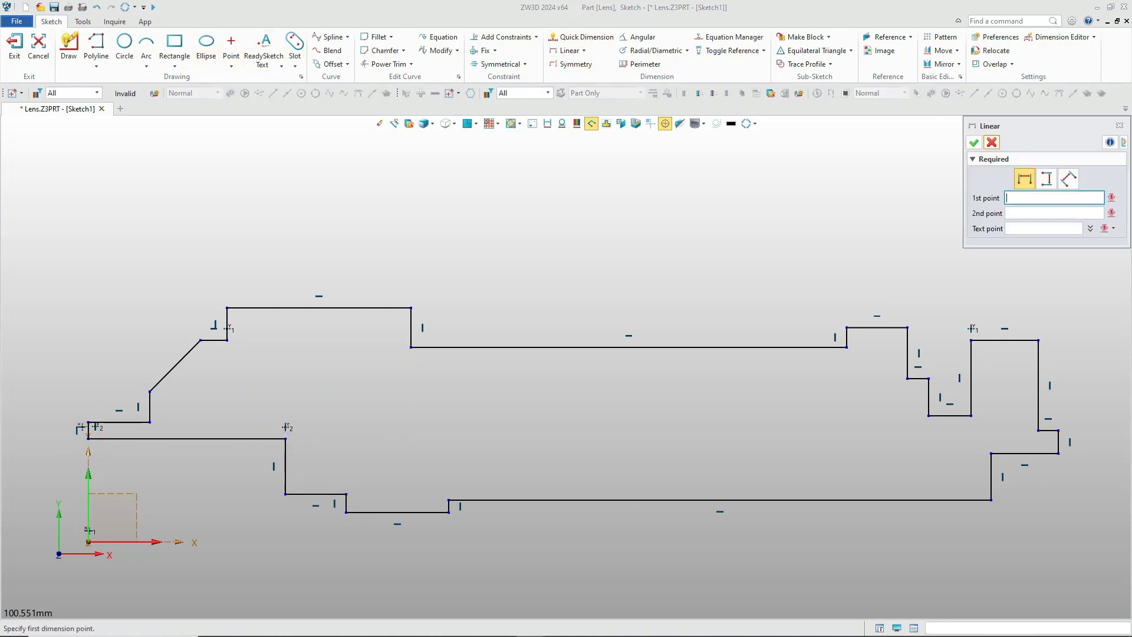
pyautogui.click(88, 422)
pyautogui.click(88, 541)
pyautogui.scroll(1, 107, 500)
pyautogui.click(82, 442)
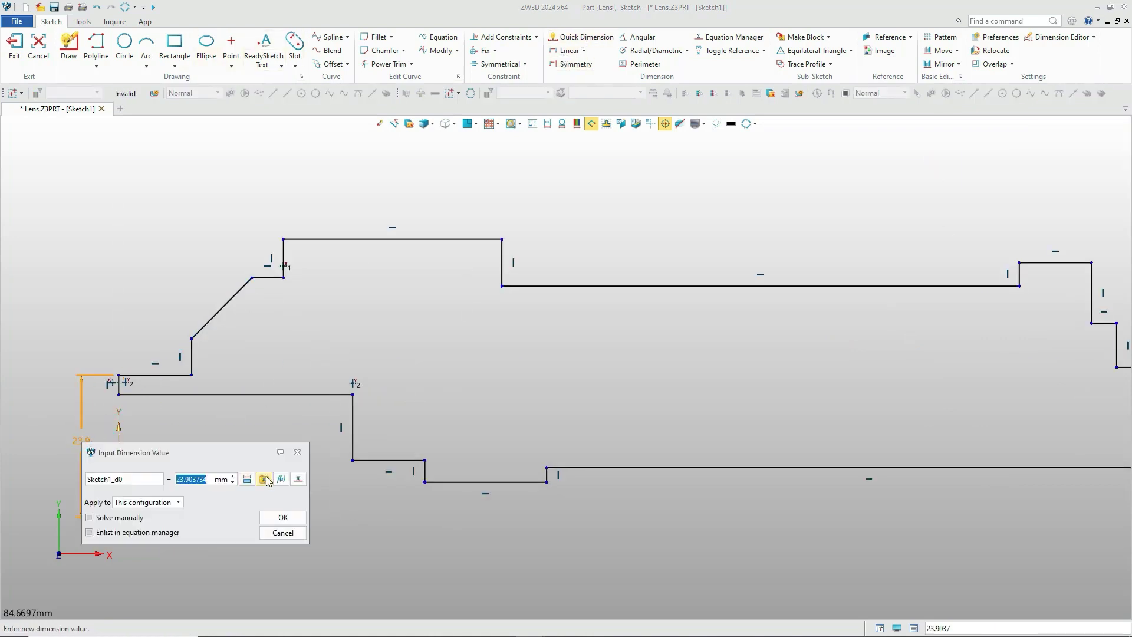
pyautogui.click(264, 479)
pyautogui.click(947, 225)
pyautogui.click(282, 518)
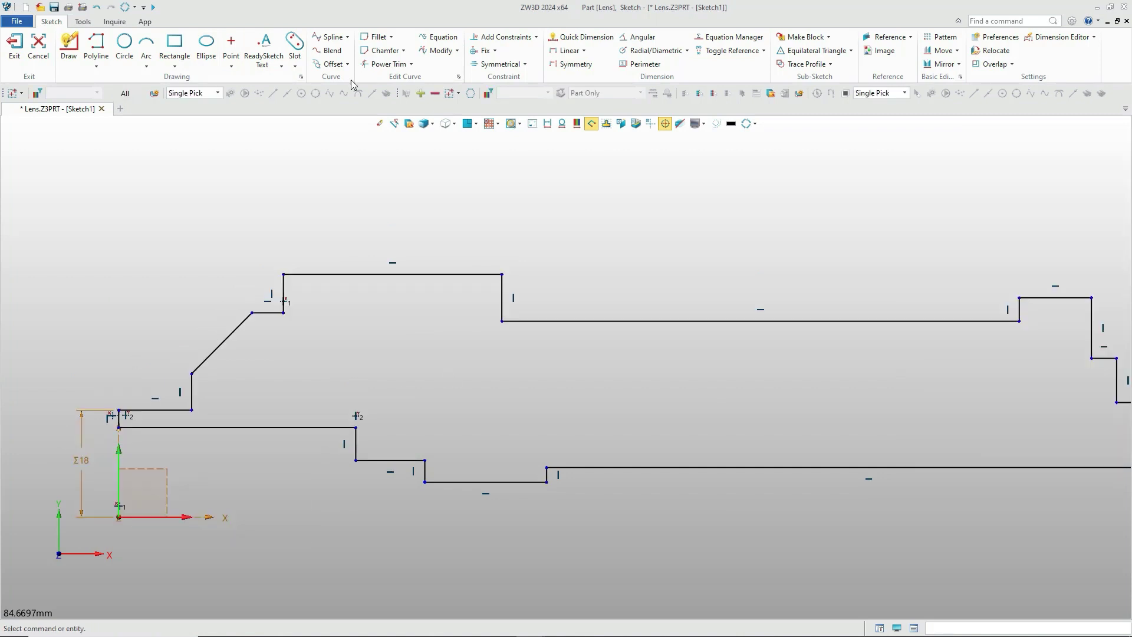
# Step: Dimension the two horizontal edges starting at the Y axis: 3 mm for the upper one and 8 mm for the lower one
pyautogui.click(581, 37)
pyautogui.click(155, 410)
pyautogui.click(144, 372)
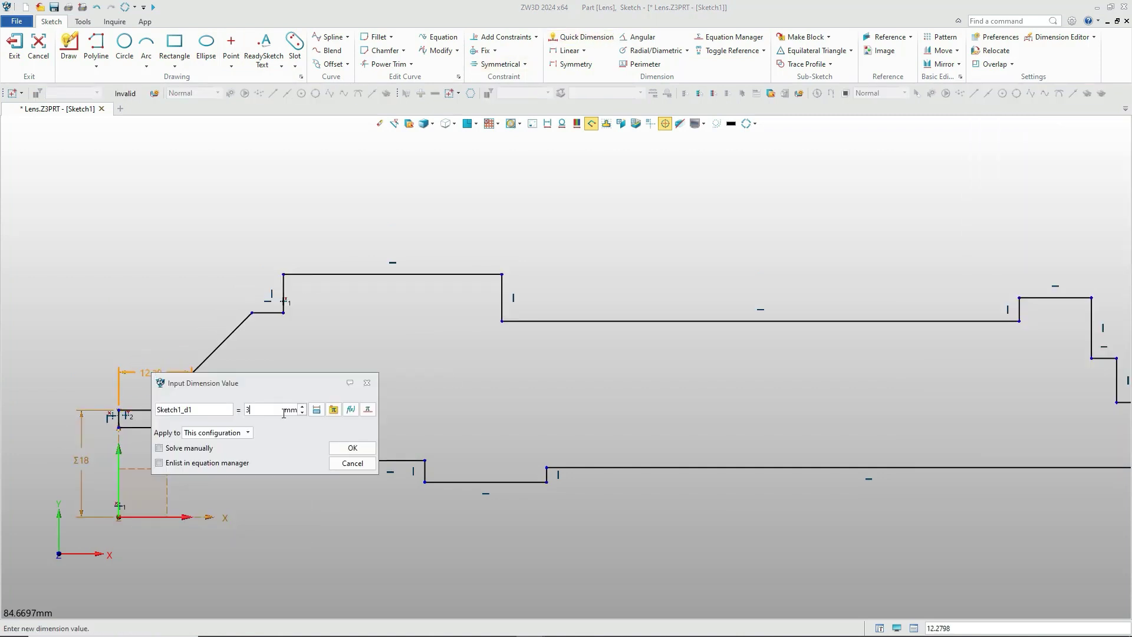
pyautogui.press('Return')
pyautogui.click(236, 427)
pyautogui.click(235, 448)
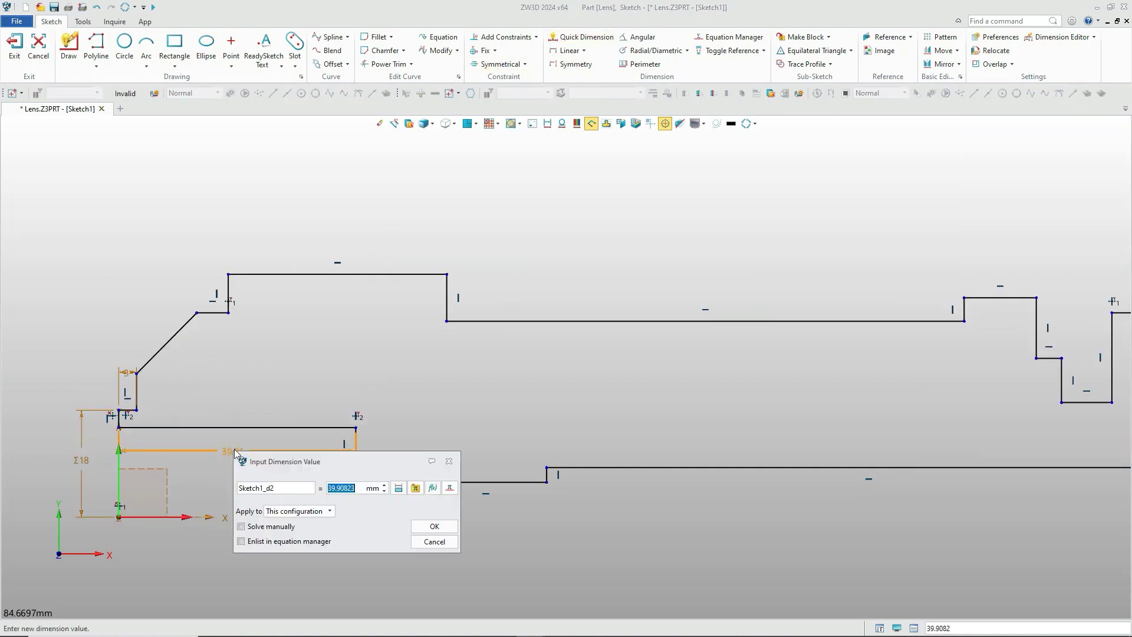
pyautogui.write('8')
pyautogui.press('Return')
# Step: Dimension the top edge of the raised collar beyond the slope and set its width to 7.5 mm
pyautogui.click(333, 282)
pyautogui.click(334, 222)
pyautogui.write('7')
pyautogui.press('Return')
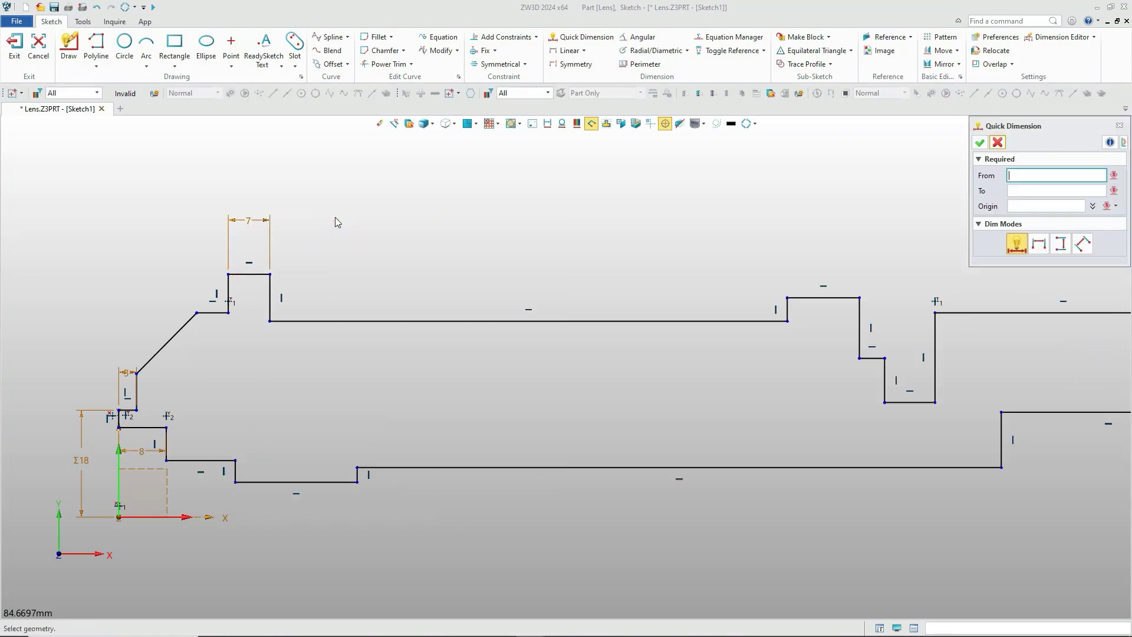
pyautogui.click(980, 141)
pyautogui.doubleClick(155, 195)
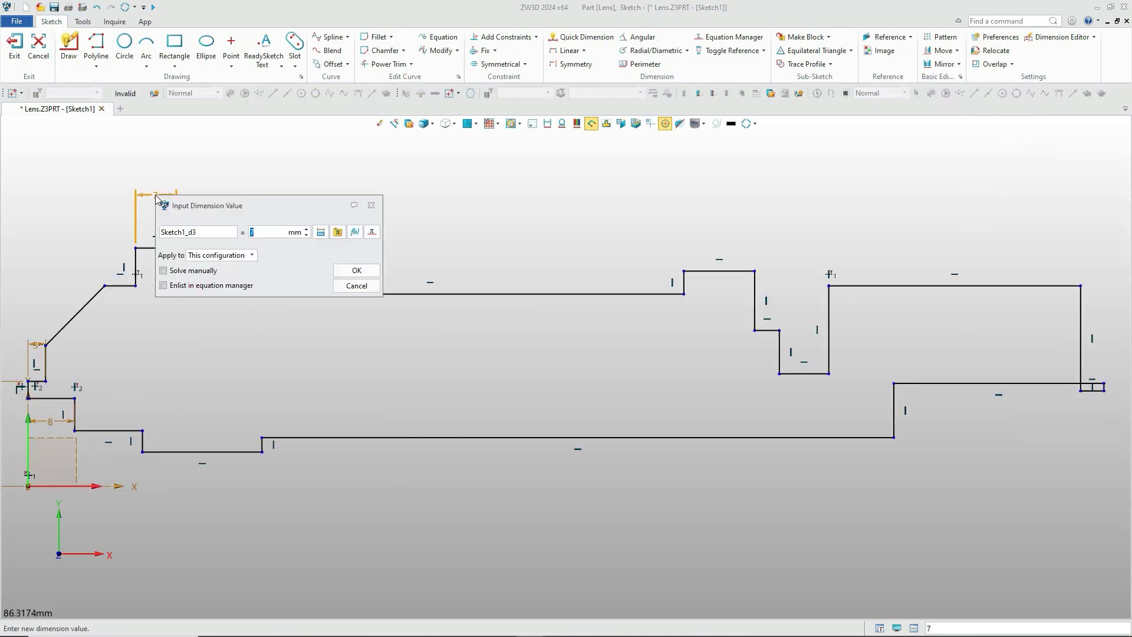
pyautogui.write('7.5')
pyautogui.press('Return')
# Step: Dimension the short vertical edge below the sloped line at 1.7 mm and finish dimensioning
pyautogui.middleClick(42, 365)
pyautogui.click(45, 363)
pyautogui.click(63, 361)
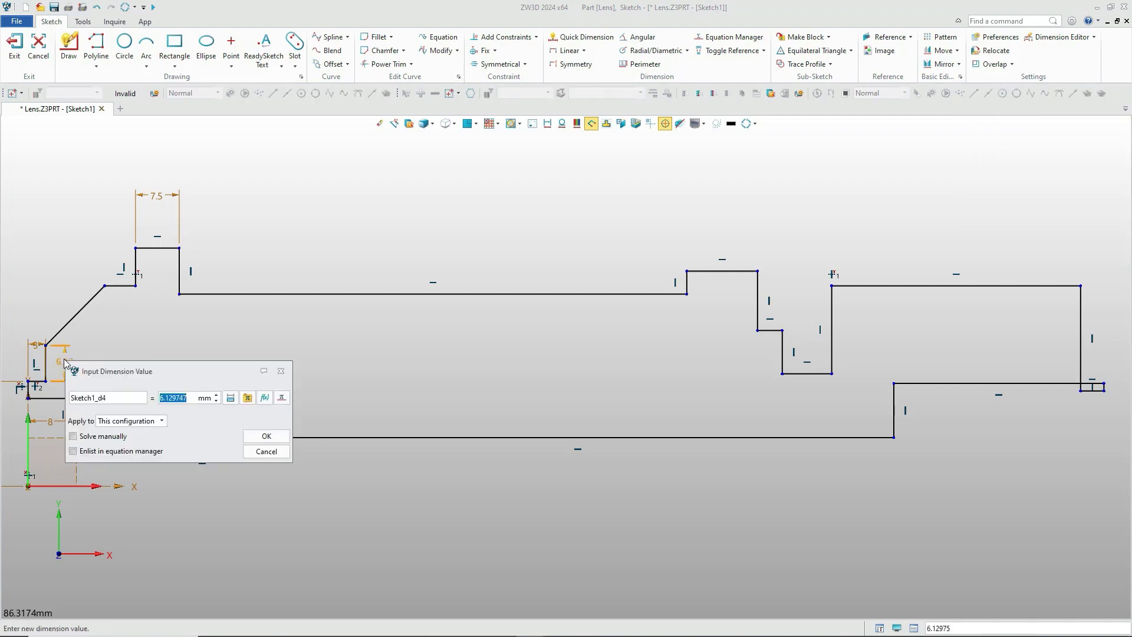
pyautogui.write('1.7')
pyautogui.press('Return')
pyautogui.click(983, 147)
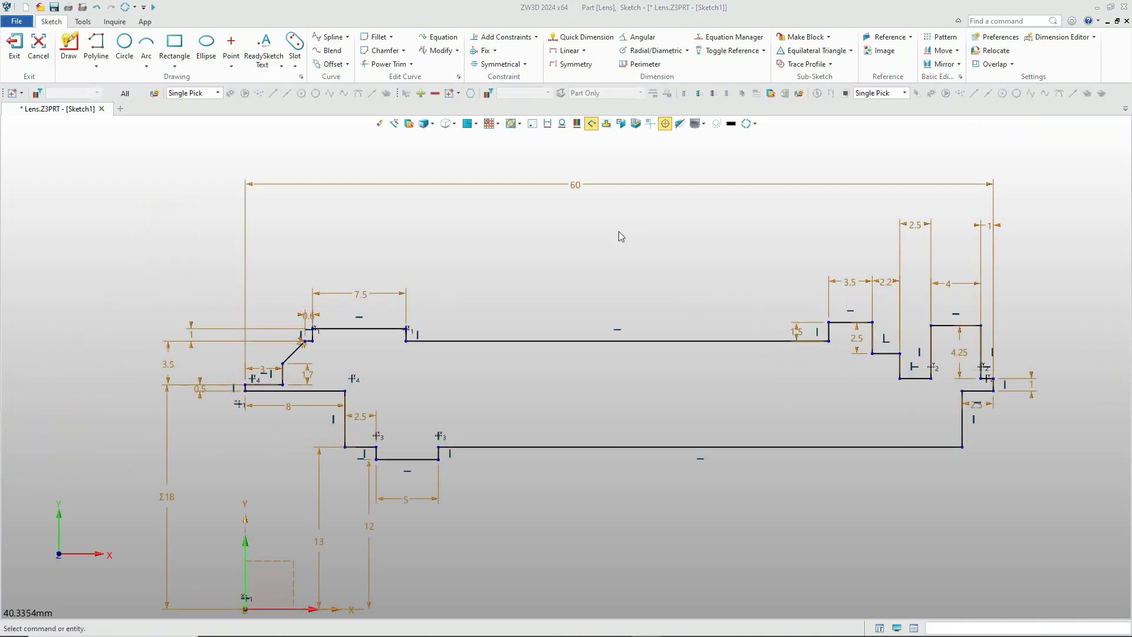
# Step: Turn on the constraint status colours for the lens profile and exit the sketch
pyautogui.click(577, 124)
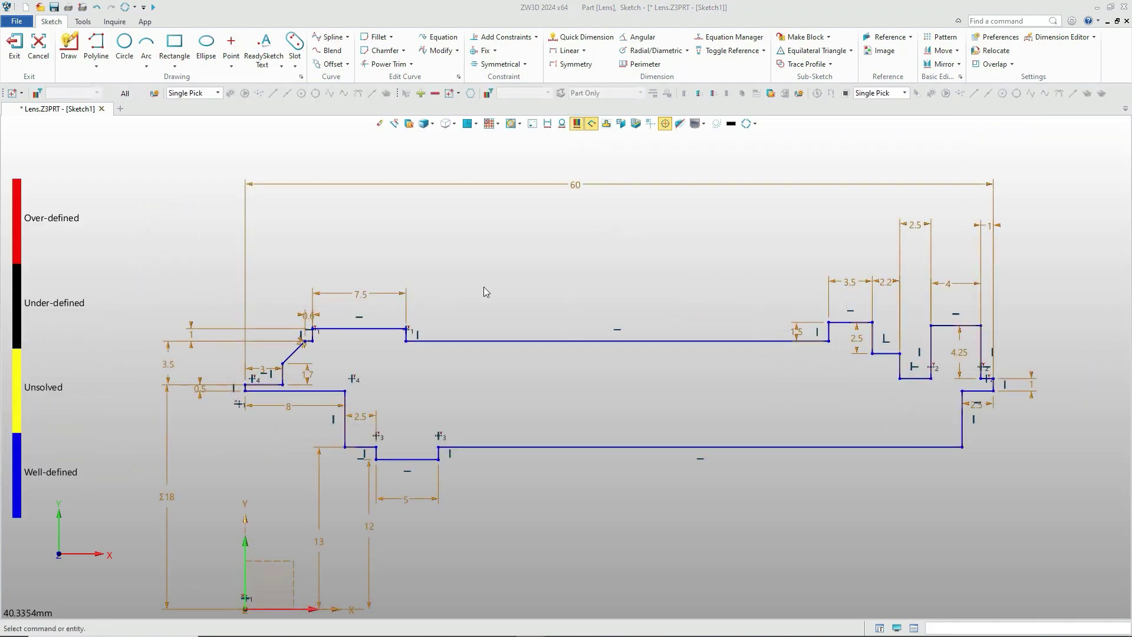
pyautogui.click(40, 59)
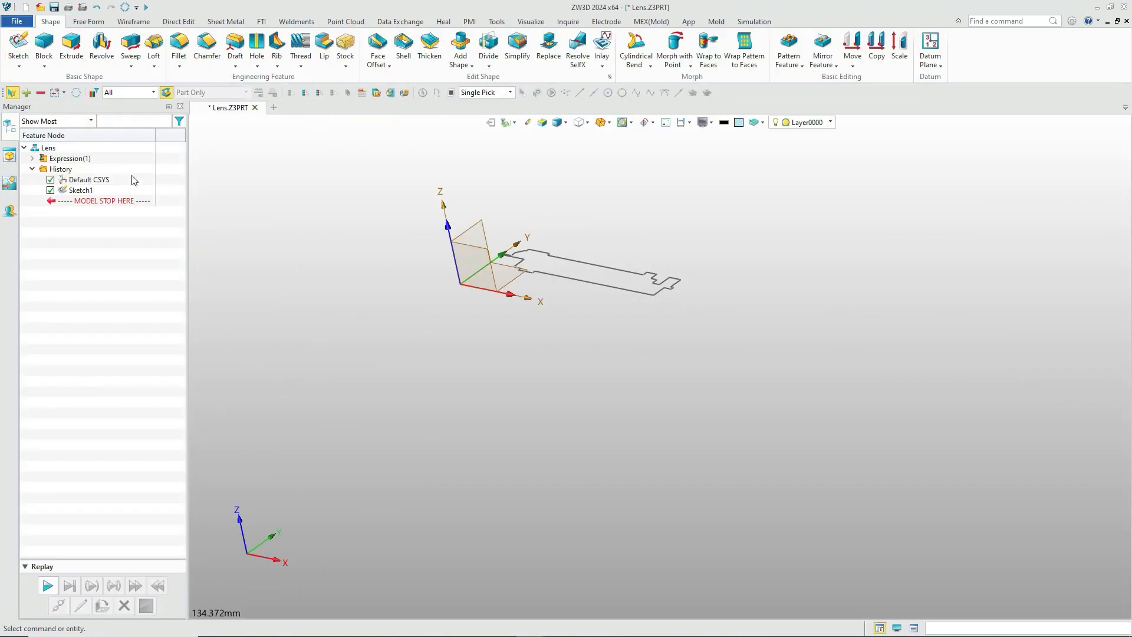
# Step: Revolve the lens profile 360 degrees about the X axis as a new base solid
pyautogui.click(101, 47)
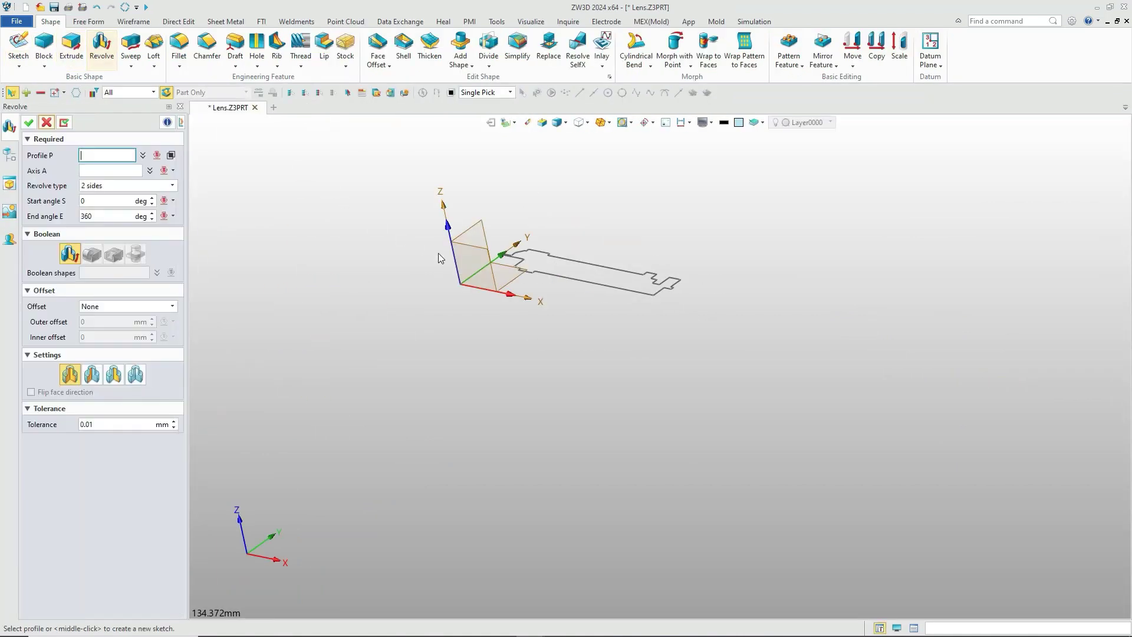
pyautogui.click(537, 271)
pyautogui.click(469, 287)
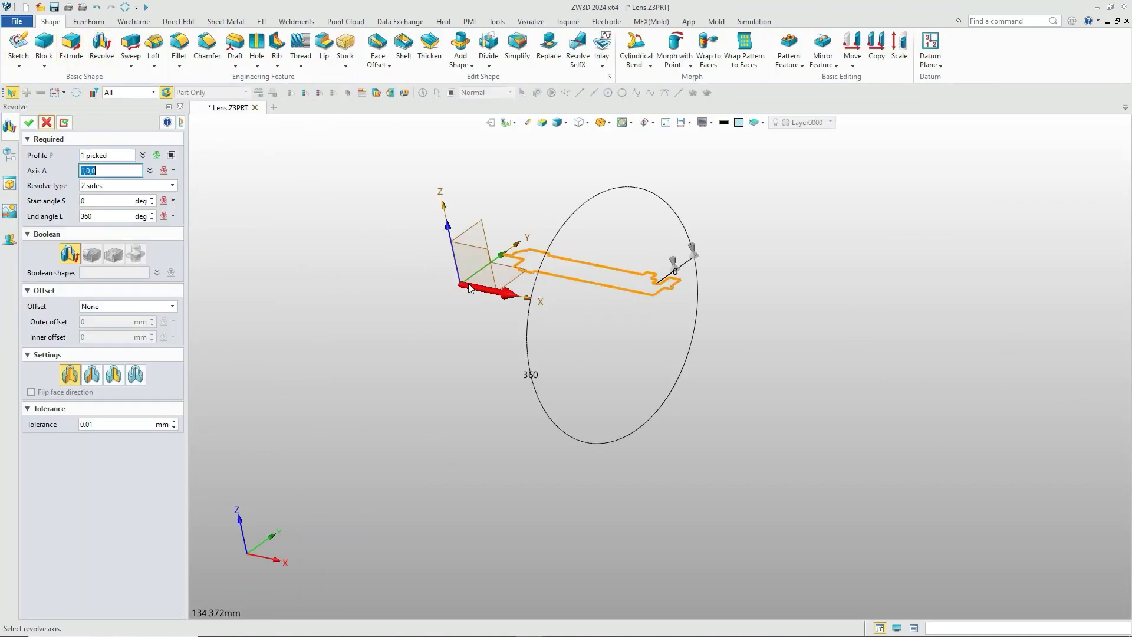
pyautogui.click(28, 123)
pyautogui.moveTo(340, 299)
pyautogui.mouseDown(button='middle')
pyautogui.moveTo(379, 316)
pyautogui.moveTo(569, 313)
pyautogui.moveTo(619, 352)
pyautogui.moveTo(747, 402)
pyautogui.mouseUp(button='middle')
pyautogui.scroll(3, 674, 365)
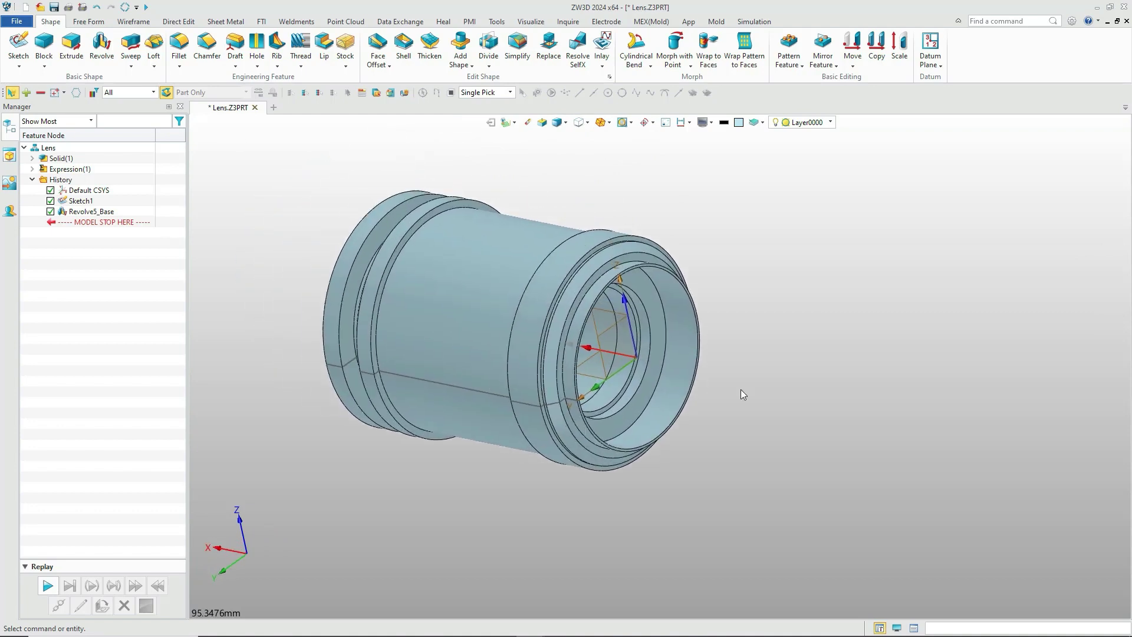
# Step: Start a new sketch on the thin ring face at the open front end of the lens
pyautogui.click(19, 48)
pyautogui.scroll(3, 640, 267)
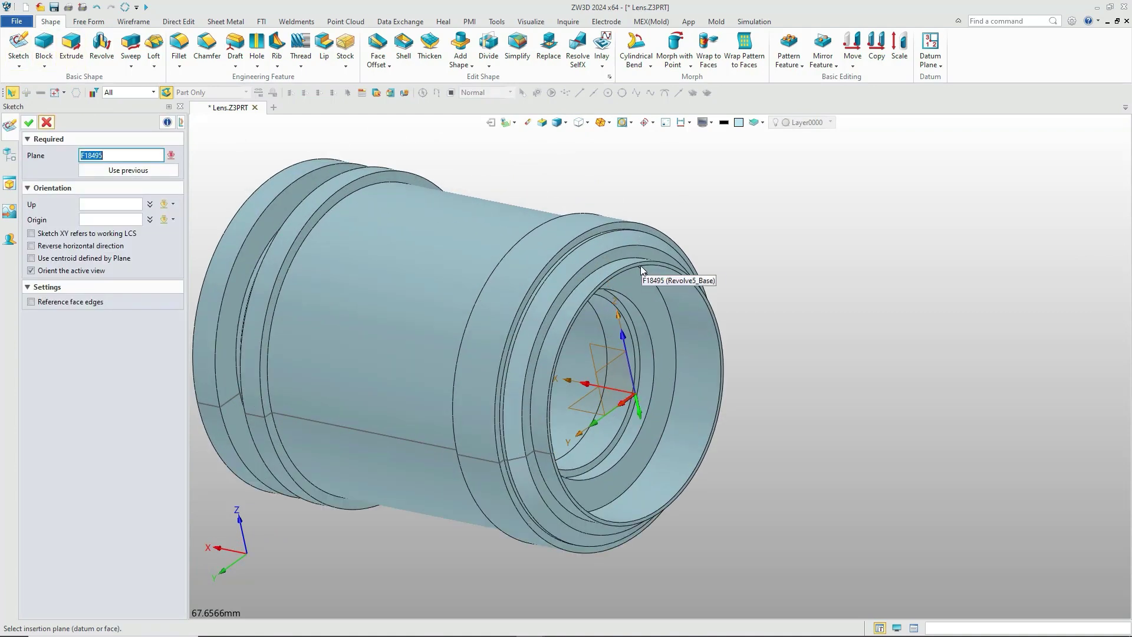
pyautogui.click(641, 264)
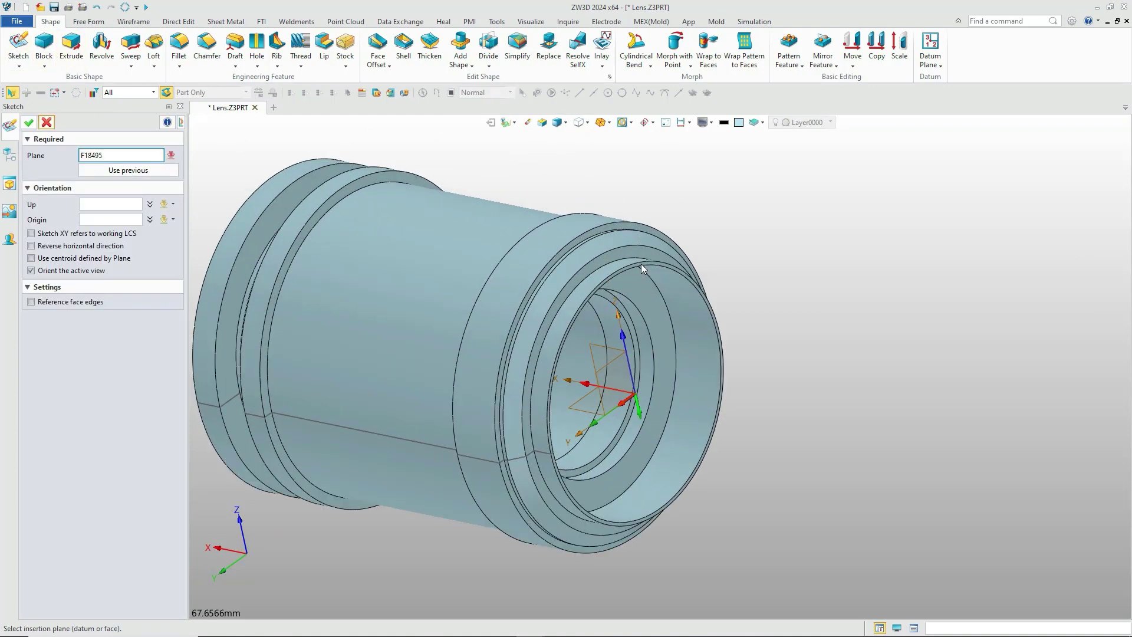
pyautogui.click(29, 122)
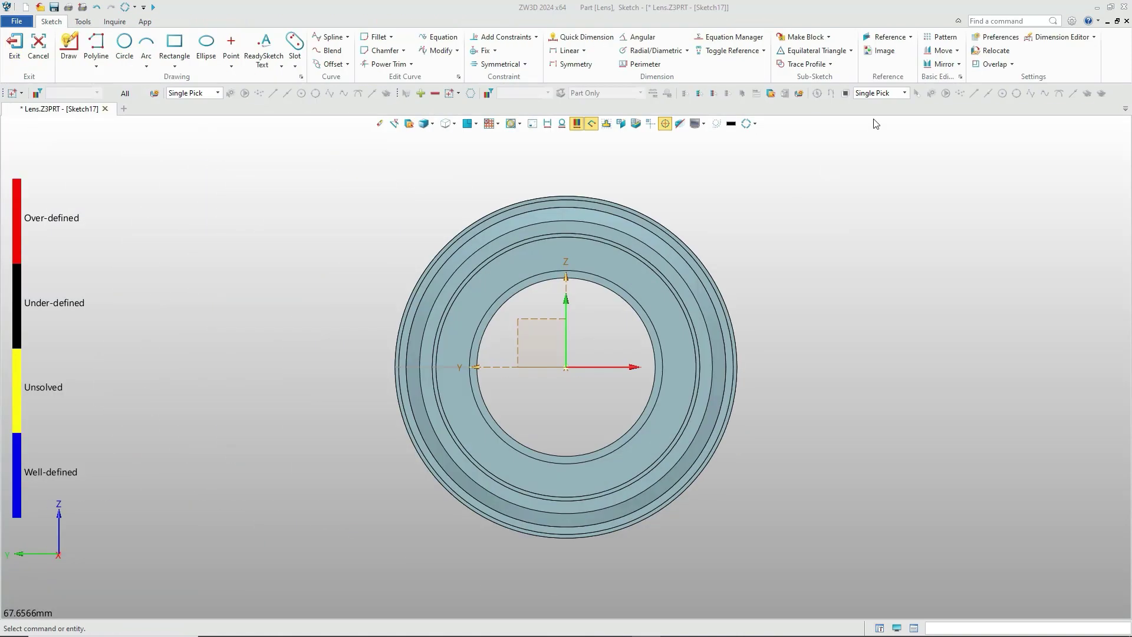
# Step: Project the innermost bore edge into the sketch, convert it from construction to regular geometry, and exit the sketch
pyautogui.click(886, 37)
pyautogui.click(603, 289)
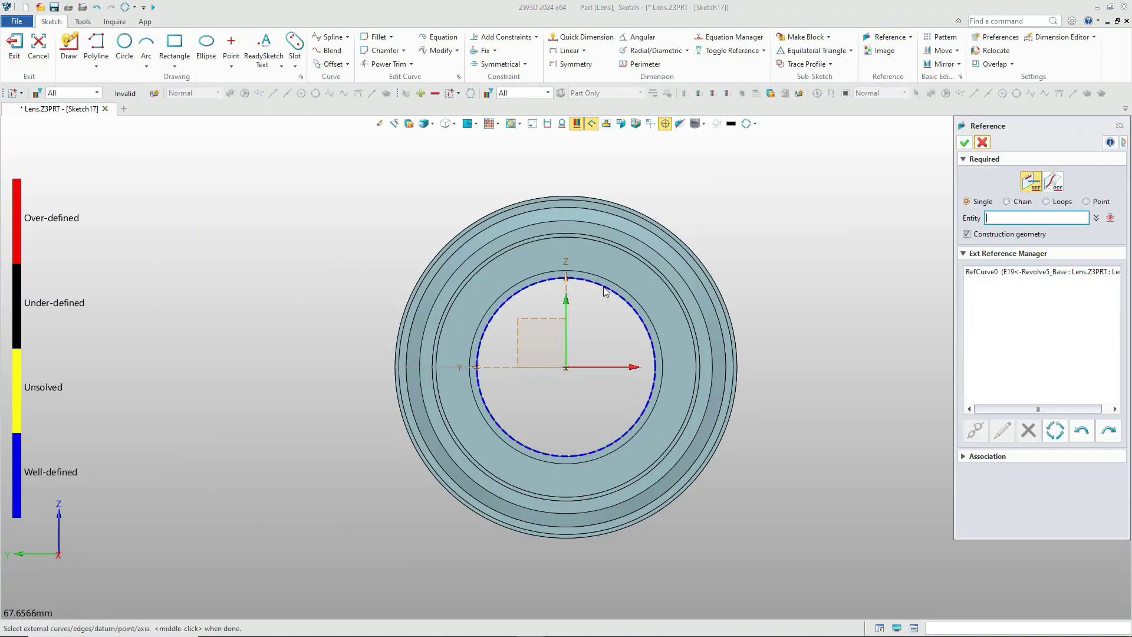
pyautogui.middleClick(938, 186)
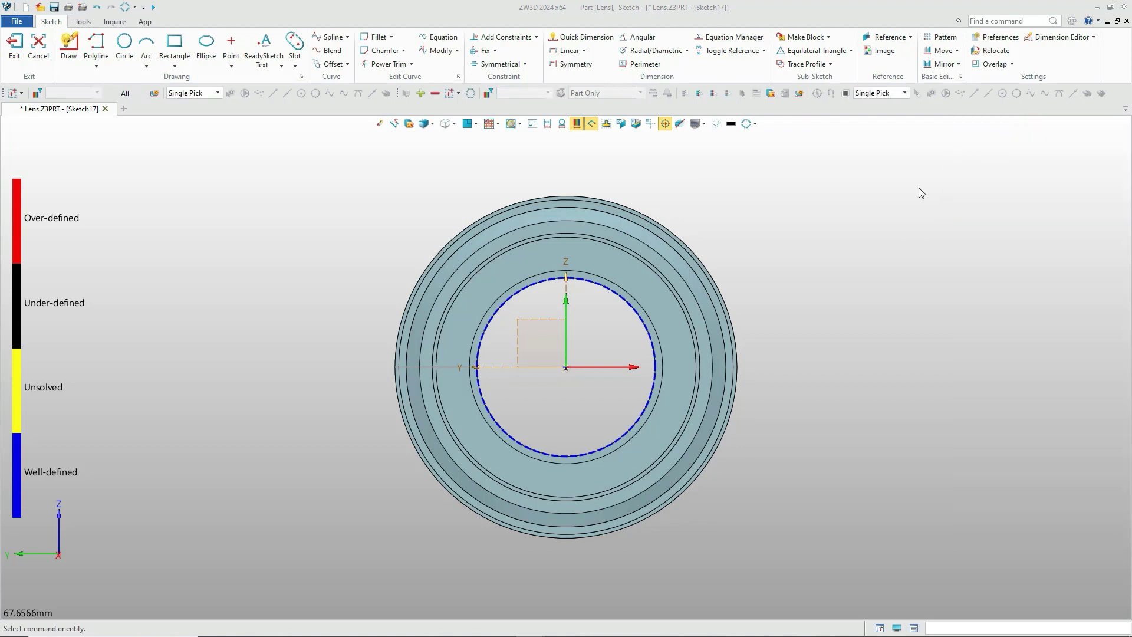
pyautogui.rightClick(622, 302)
pyautogui.click(646, 289)
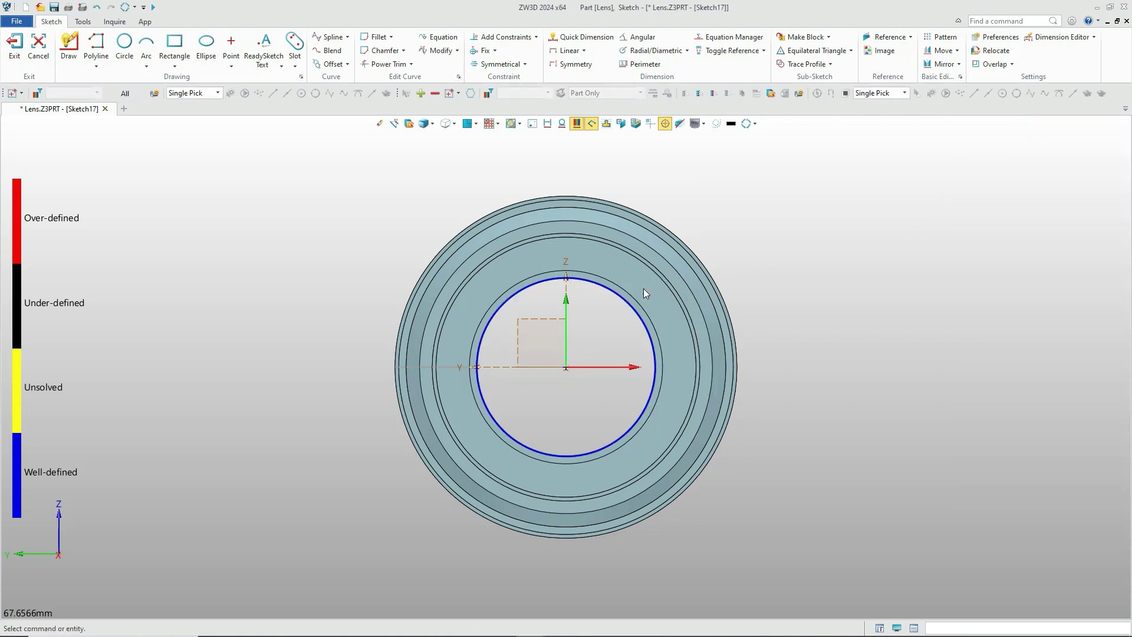
pyautogui.click(16, 57)
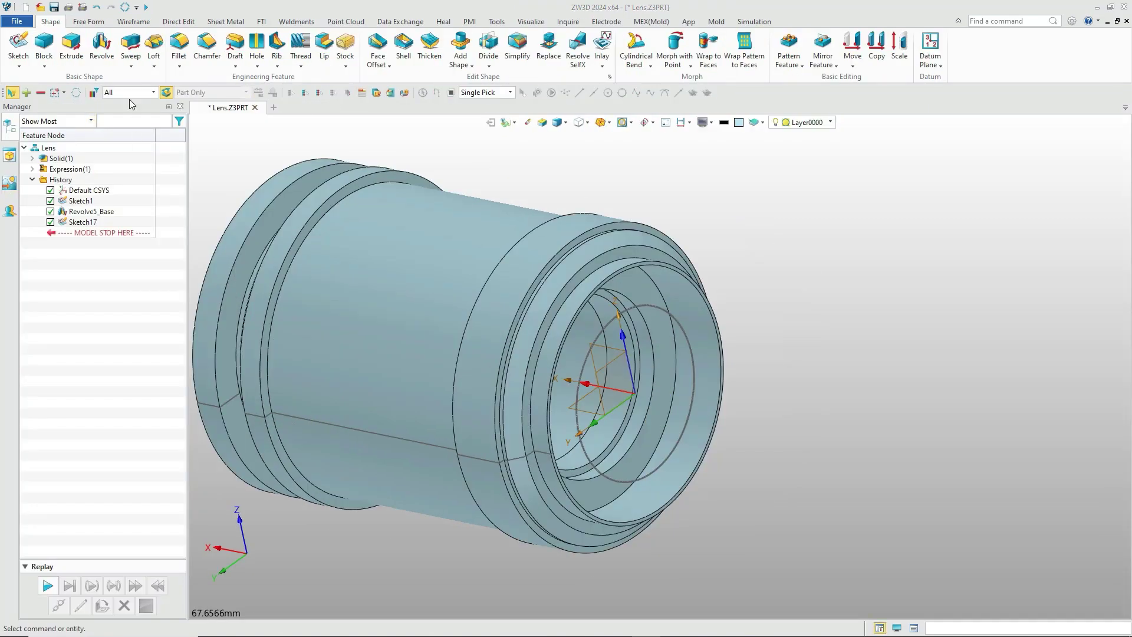
# Step: Start extruding the projected bore circle as a new base shape and set its start to a point on the inner bore step's edge
pyautogui.click(71, 46)
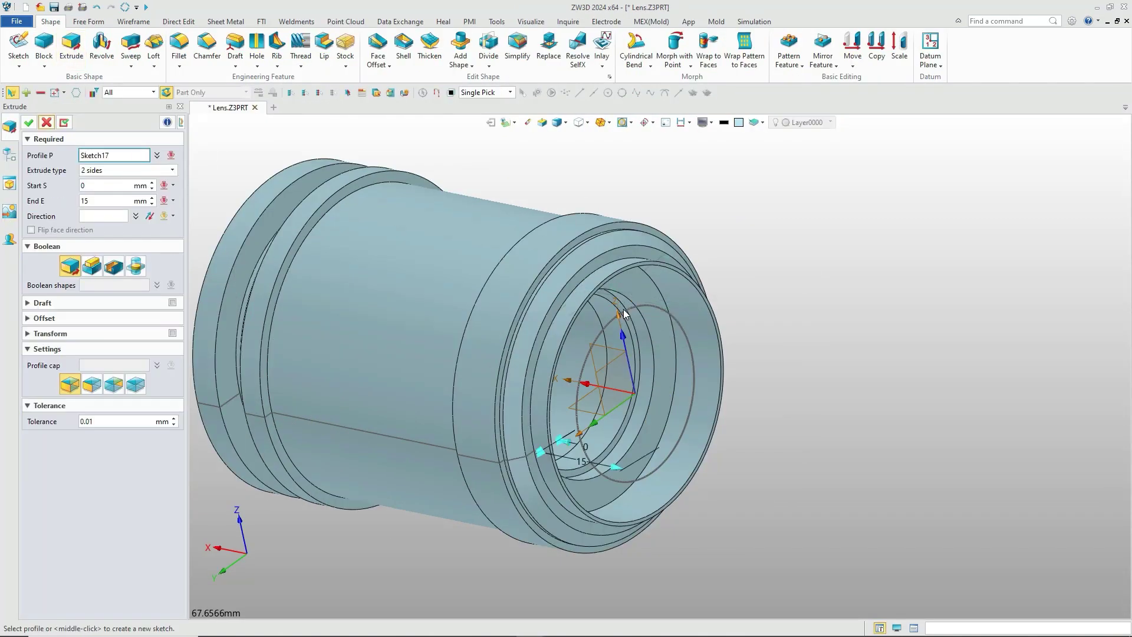
pyautogui.click(639, 319)
pyautogui.moveTo(657, 322); pyautogui.dragTo(611, 281, button='right')
pyautogui.scroll(-1, 612, 281)
pyautogui.moveTo(612, 280); pyautogui.dragTo(839, 450, button='middle')
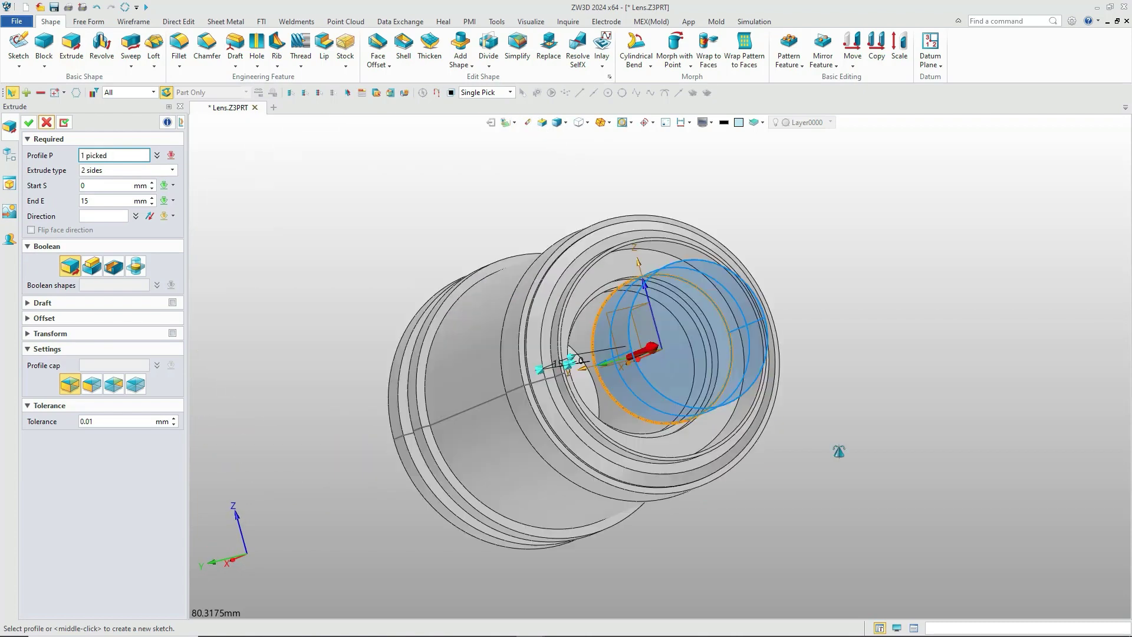
pyautogui.moveTo(839, 450); pyautogui.dragTo(837, 424, button='right')
pyautogui.moveTo(839, 424); pyautogui.dragTo(702, 313, button='middle')
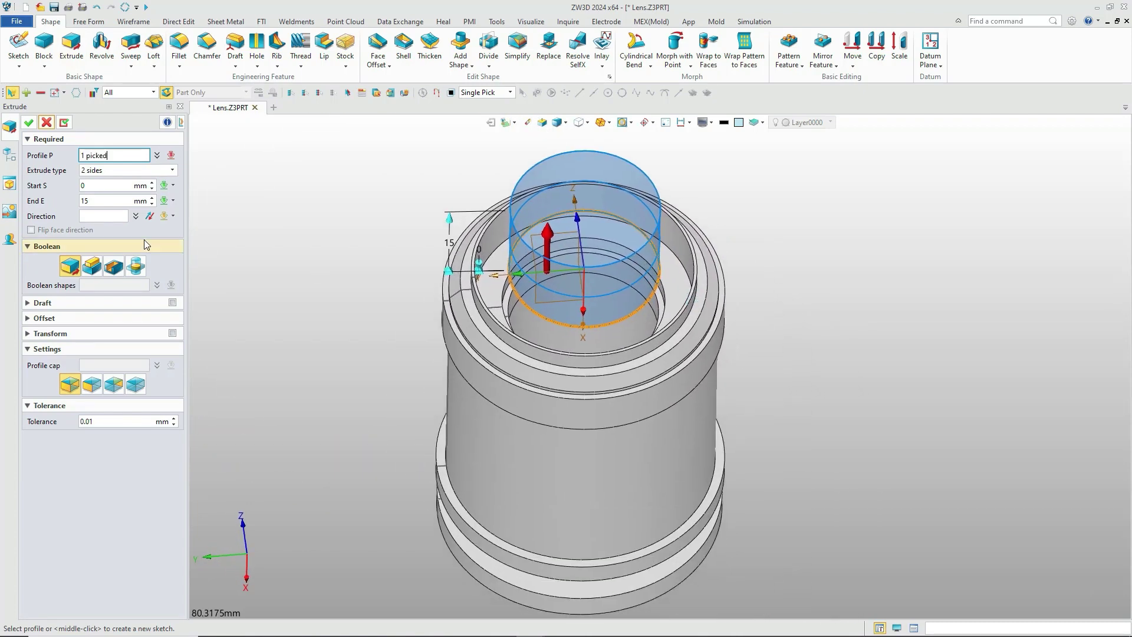
pyautogui.click(175, 187)
pyautogui.click(186, 250)
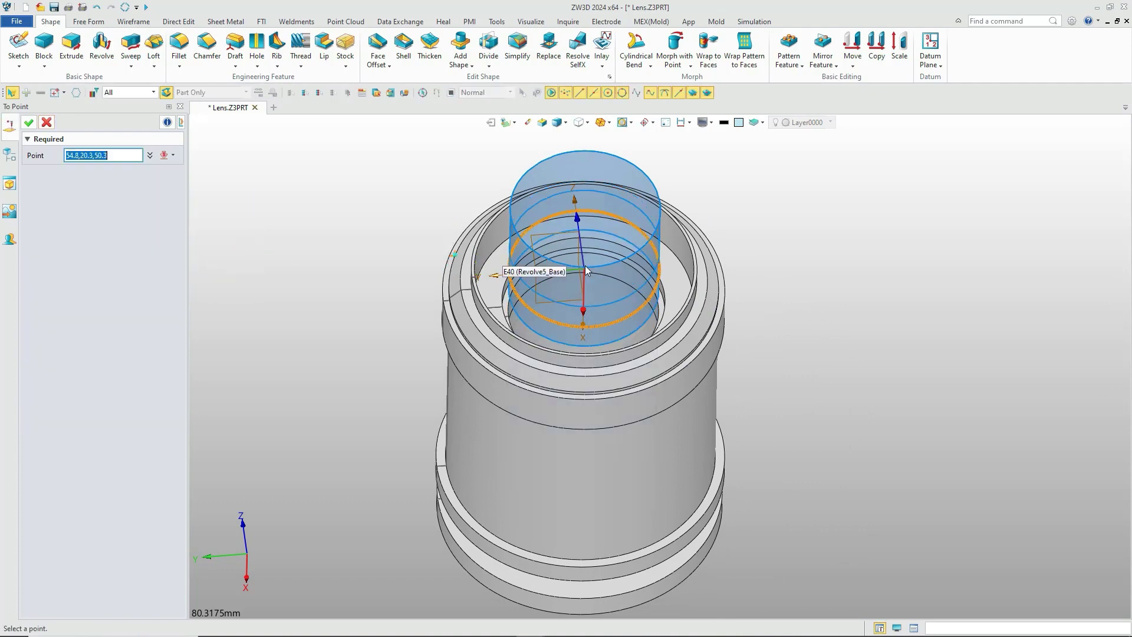
pyautogui.scroll(2, 640, 275)
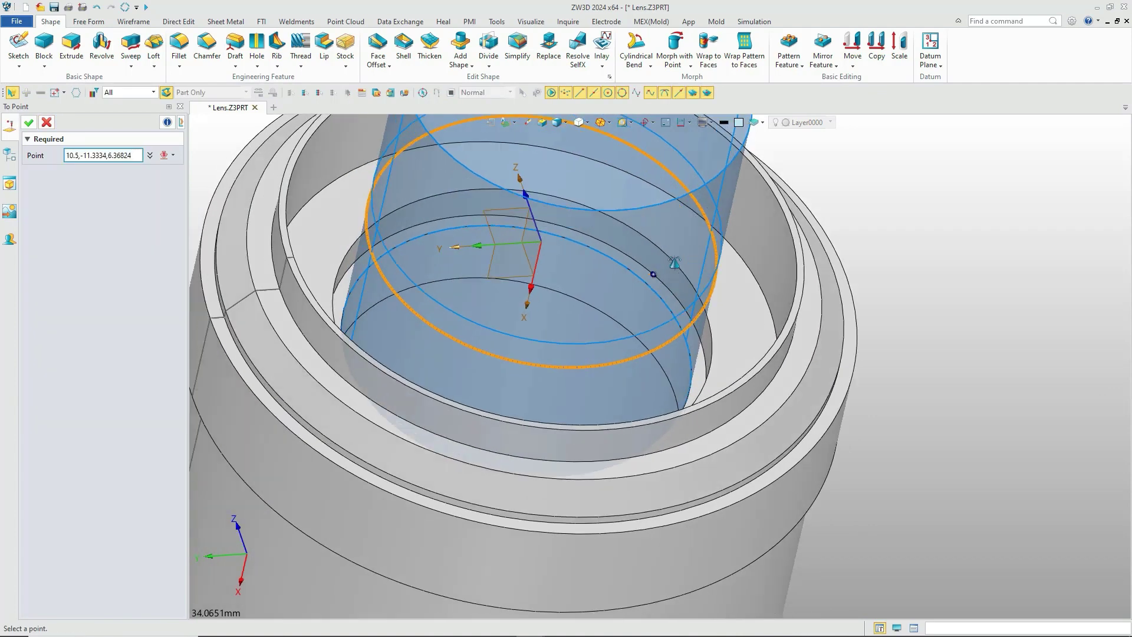
pyautogui.scroll(2, 652, 271)
pyautogui.moveTo(676, 253); pyautogui.dragTo(661, 286, button='right')
pyautogui.click(661, 287)
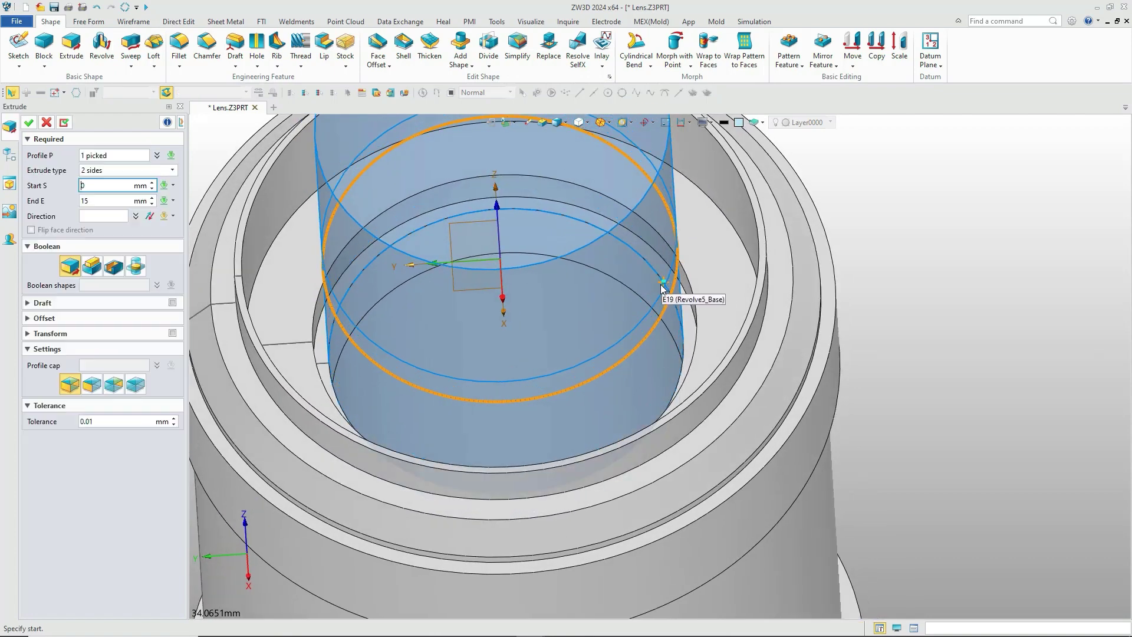
# Step: Set the extrusion's end to a point 50 percent between two points picked on the inner bore edges
pyautogui.click(173, 201)
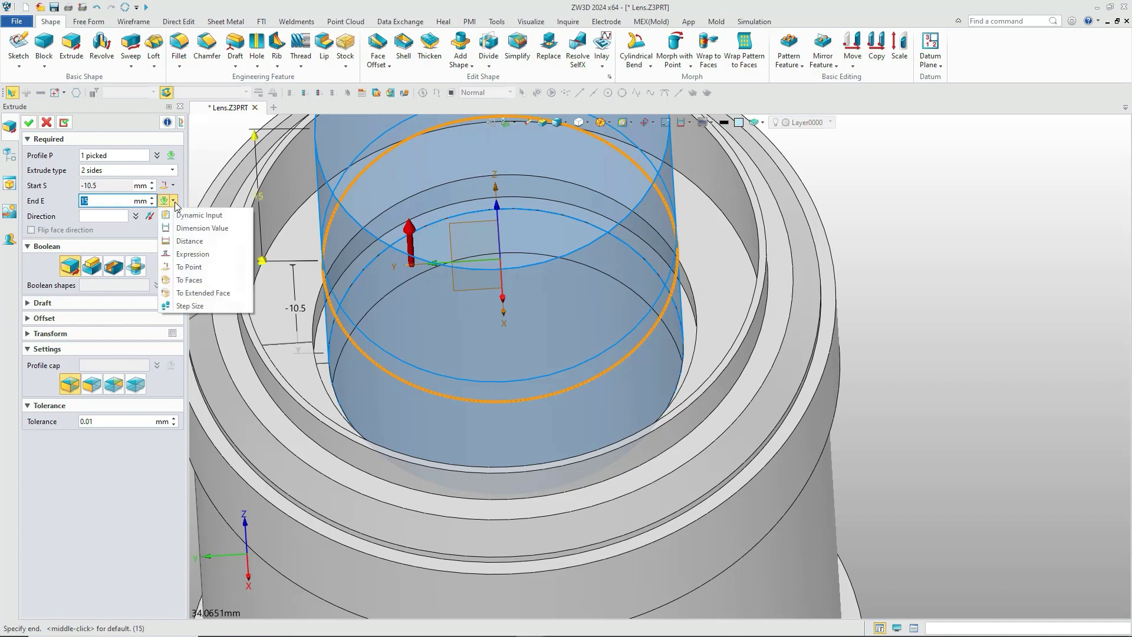
pyautogui.click(208, 268)
pyautogui.moveTo(648, 274); pyautogui.dragTo(646, 253, button='right')
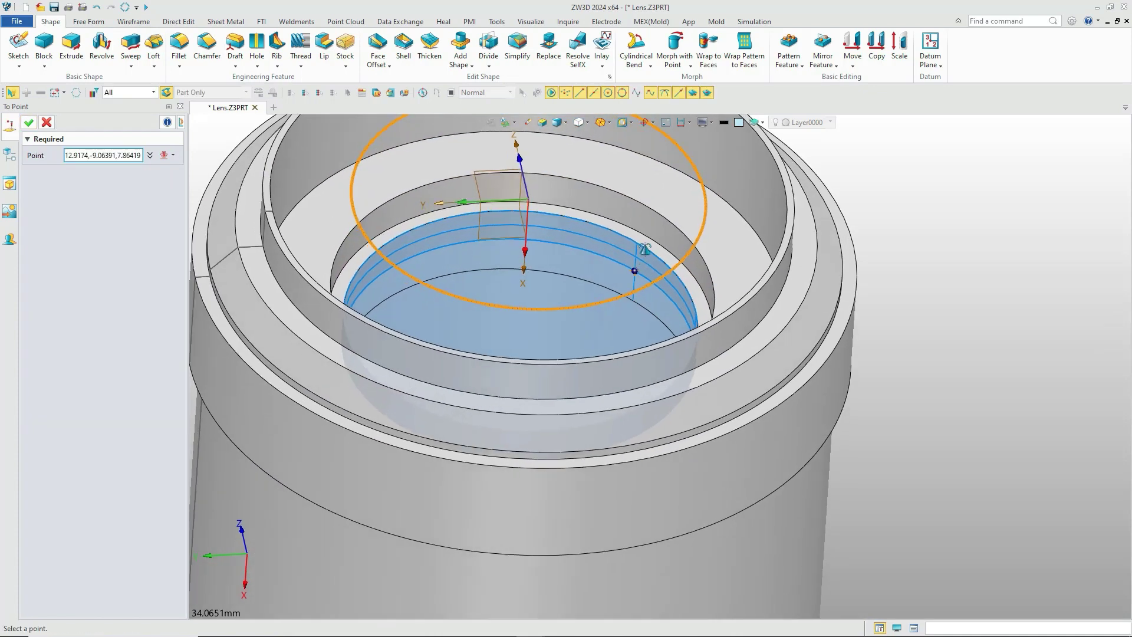
pyautogui.rightClick(647, 250)
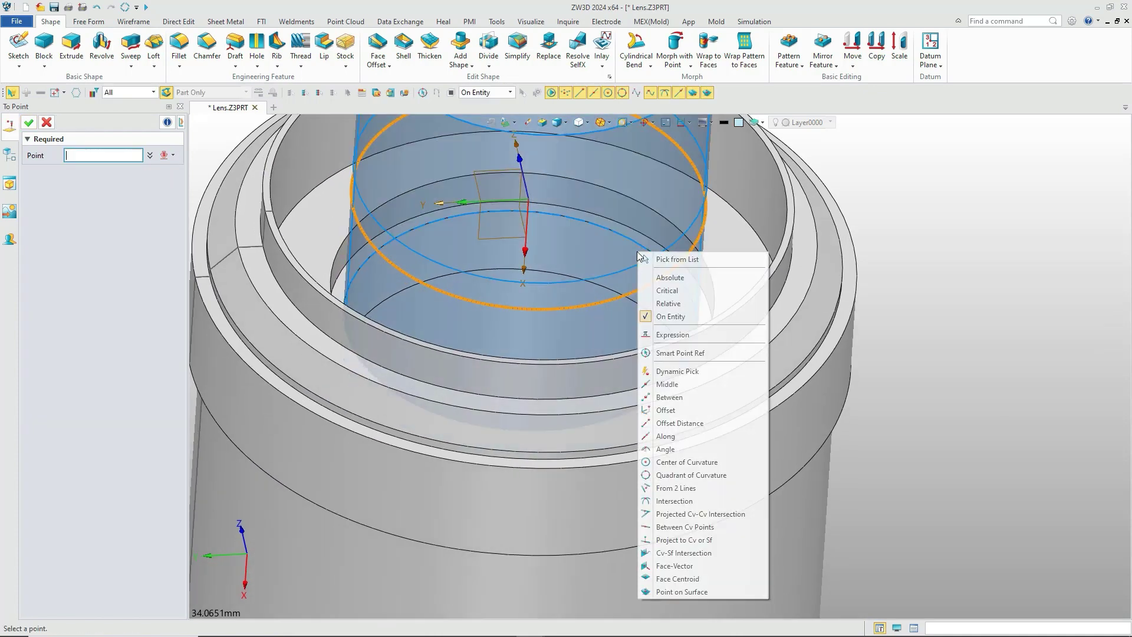
pyautogui.click(672, 397)
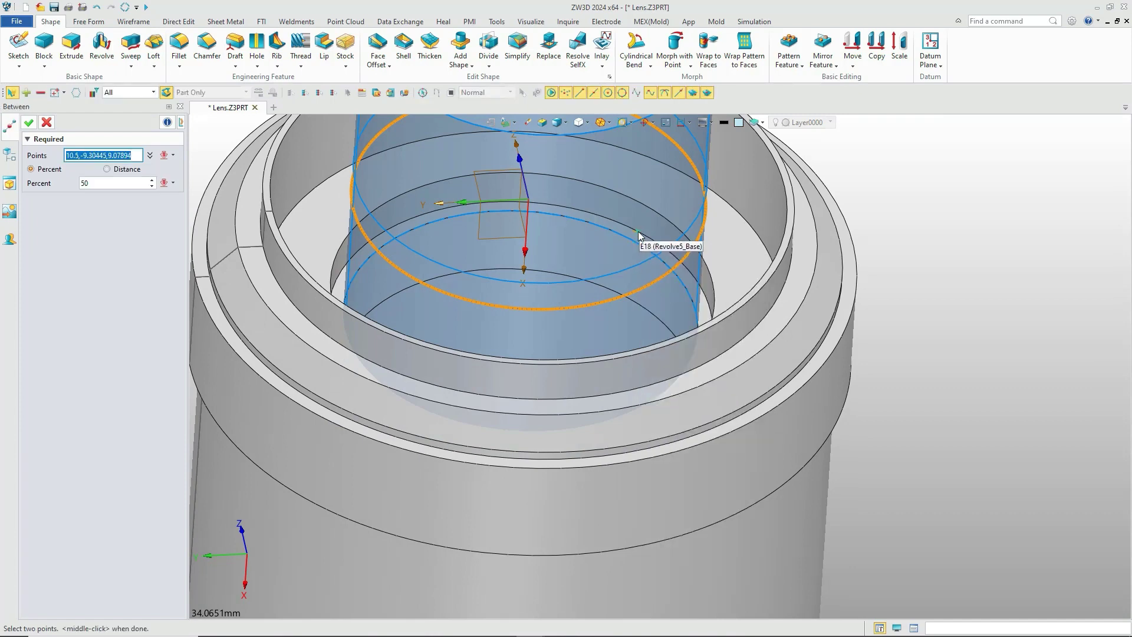
pyautogui.moveTo(638, 232)
pyautogui.mouseDown(button='right')
pyautogui.moveTo(652, 260)
pyautogui.moveTo(651, 247)
pyautogui.mouseUp(button='right')
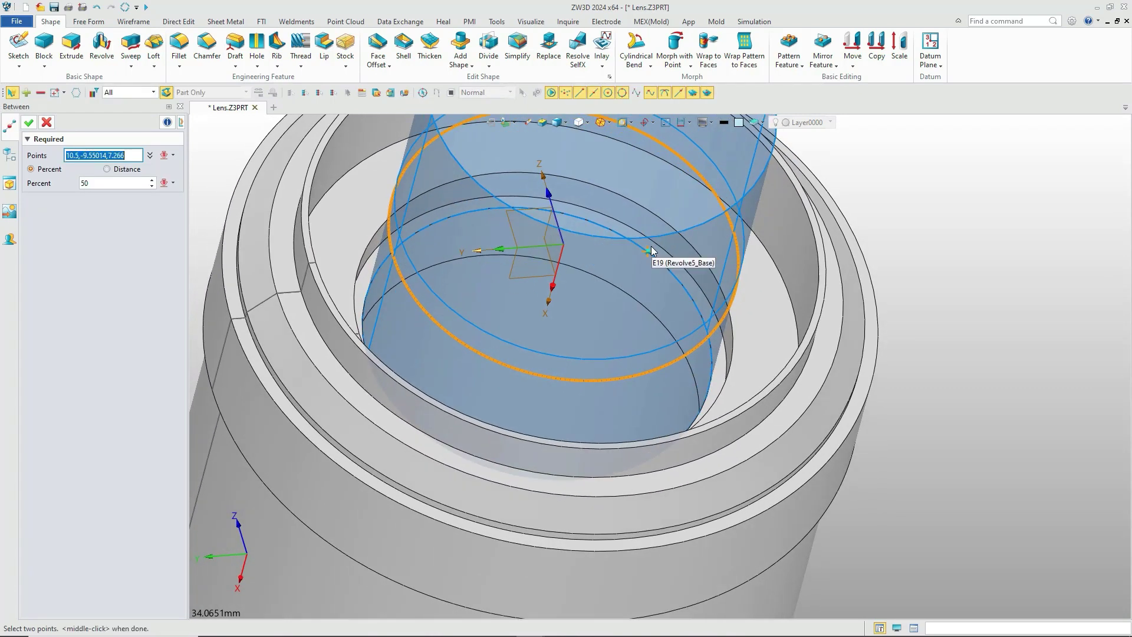
pyautogui.click(651, 246)
pyautogui.click(641, 305)
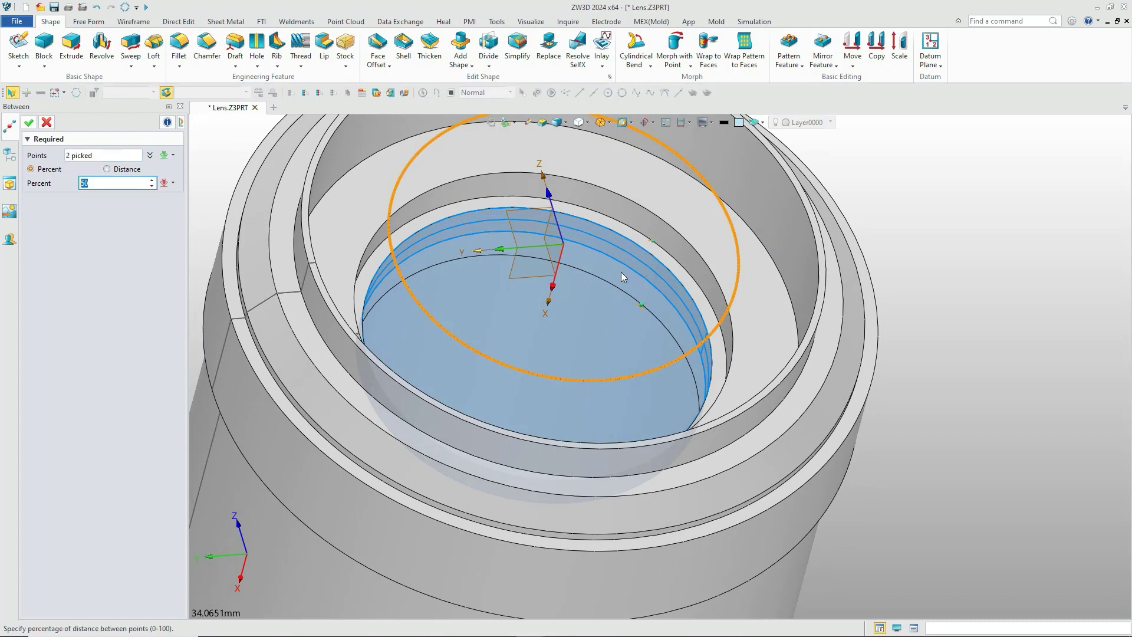
pyautogui.click(29, 122)
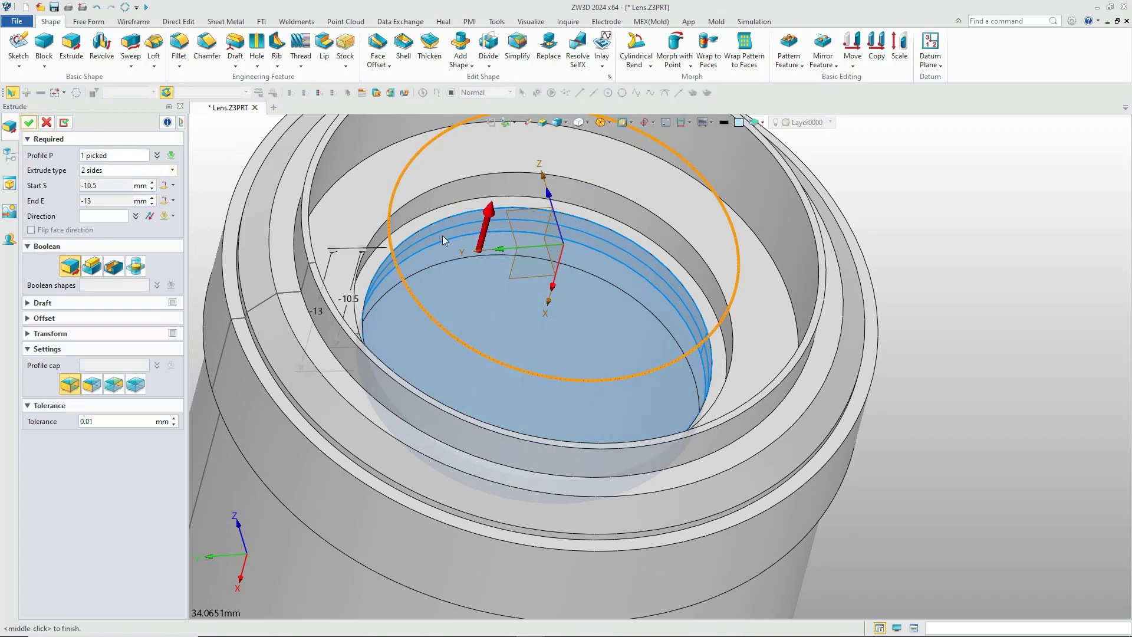
# Step: Cap only the end of the extruded circle, leaving the front open, and finish the extrusion
pyautogui.scroll(-3, 464, 254)
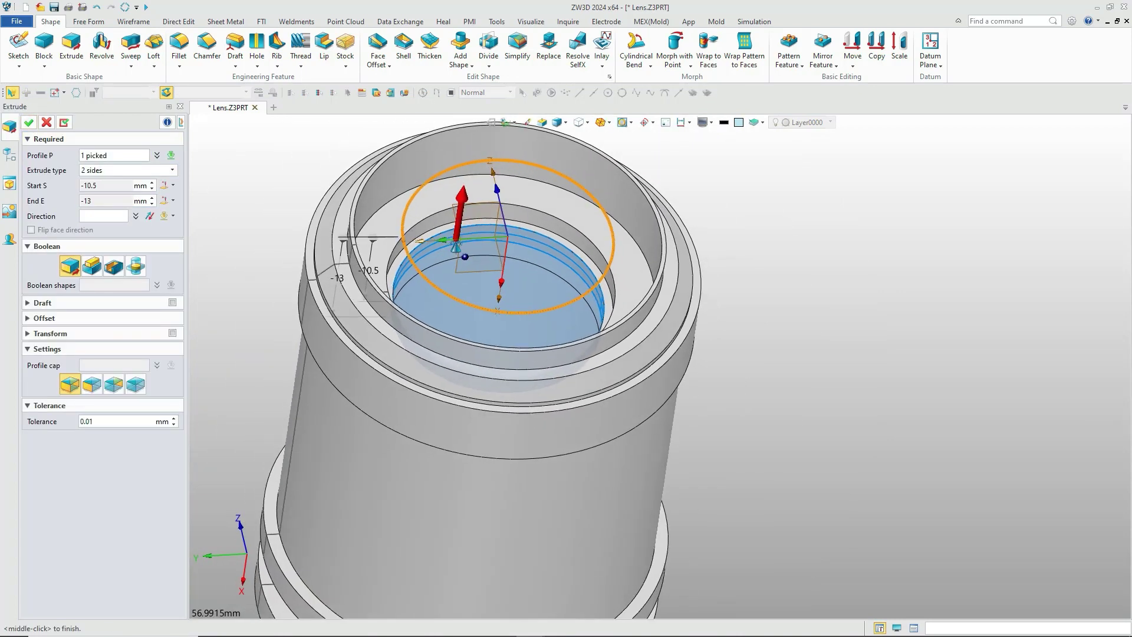
pyautogui.click(114, 384)
pyautogui.moveTo(194, 257); pyautogui.dragTo(260, 244, button='middle')
pyautogui.click(29, 122)
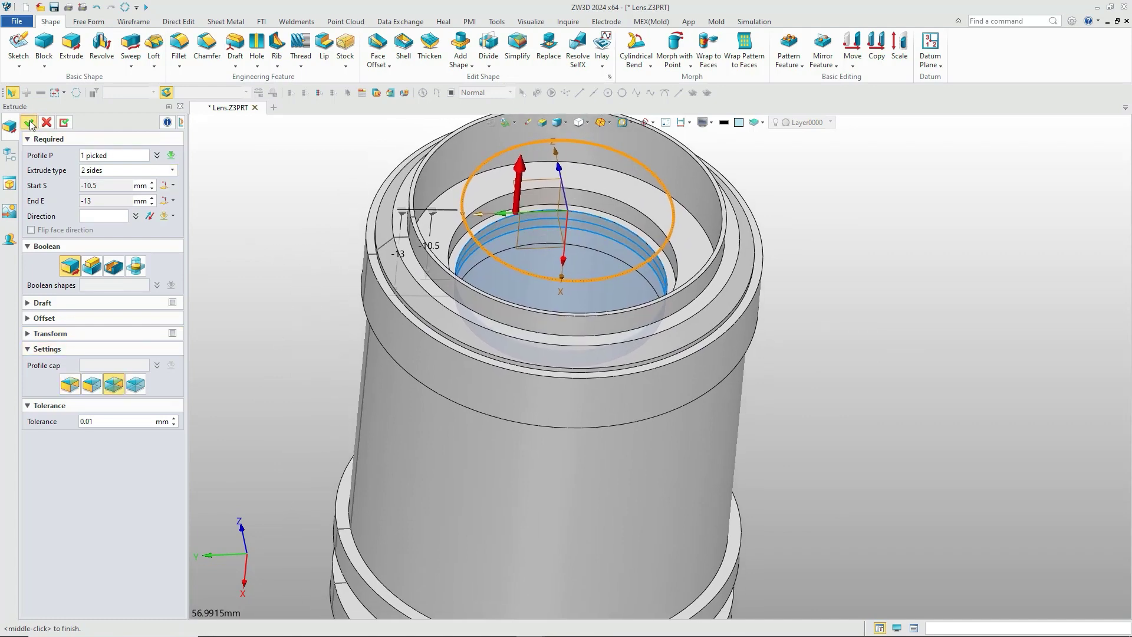
# Step: Expand the part's solid and surface lists and hide the revolved barrel solid
pyautogui.scroll(-2, 306, 288)
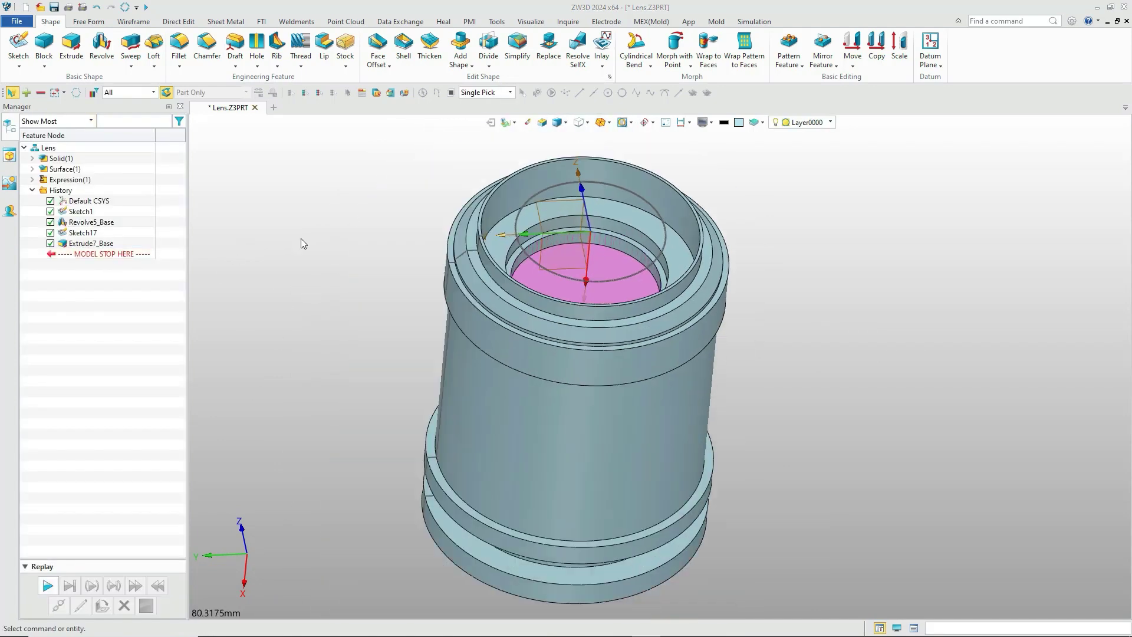
pyautogui.click(88, 21)
pyautogui.click(31, 158)
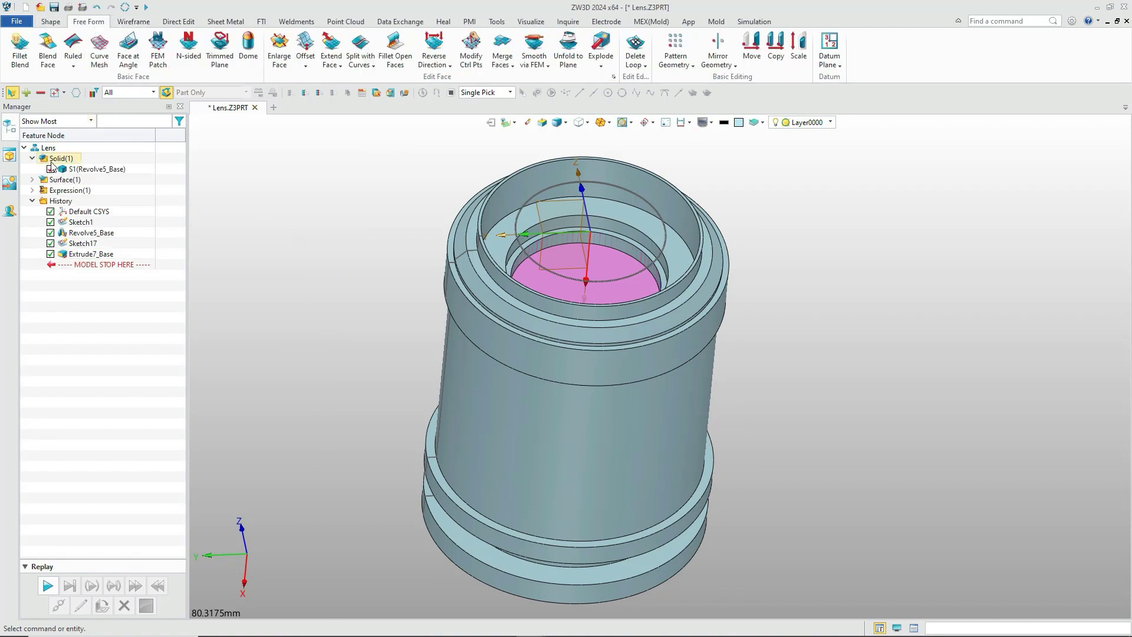
pyautogui.click(32, 179)
pyautogui.click(50, 168)
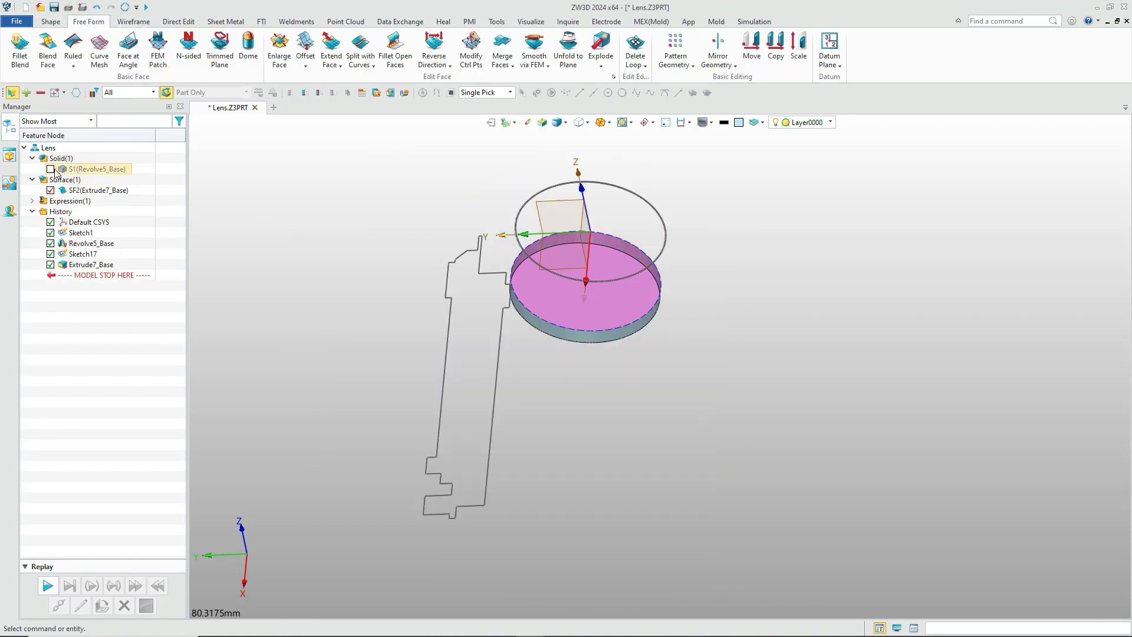
# Step: Create a smooth closed dome 2 mm high with tangent continuity on the open circular edge of the extruded disc
pyautogui.click(248, 47)
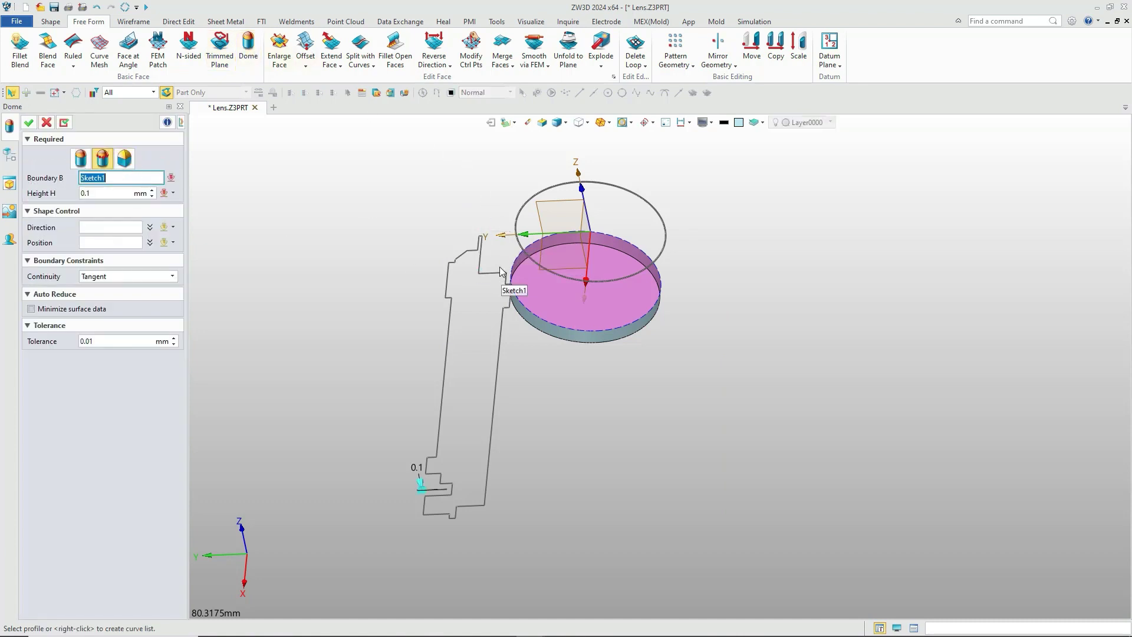
pyautogui.click(518, 263)
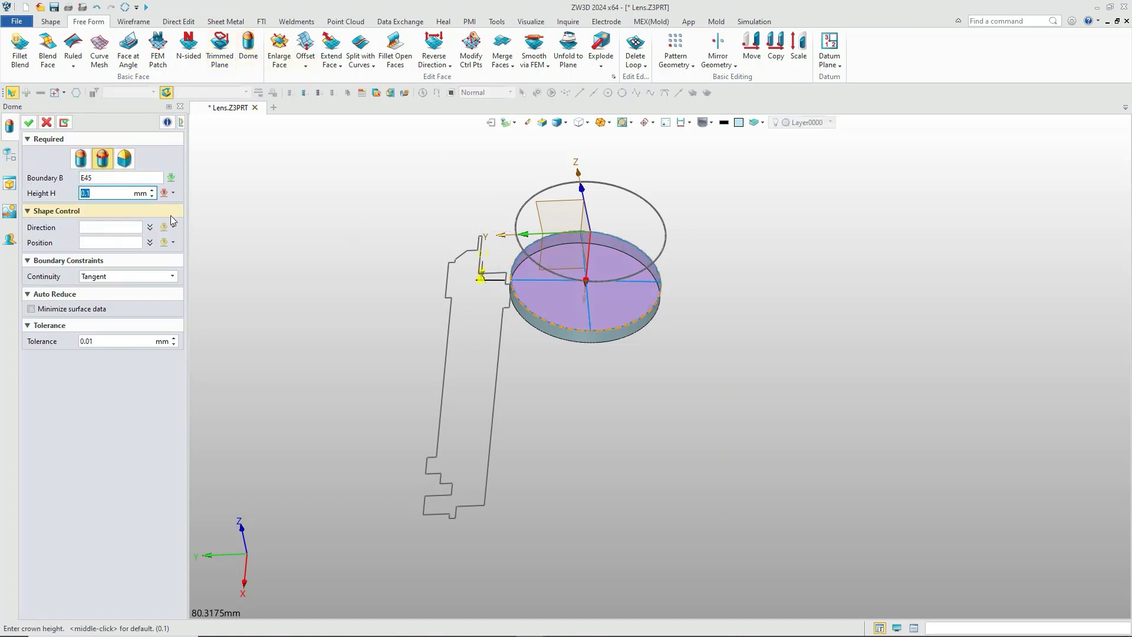
pyautogui.write('2')
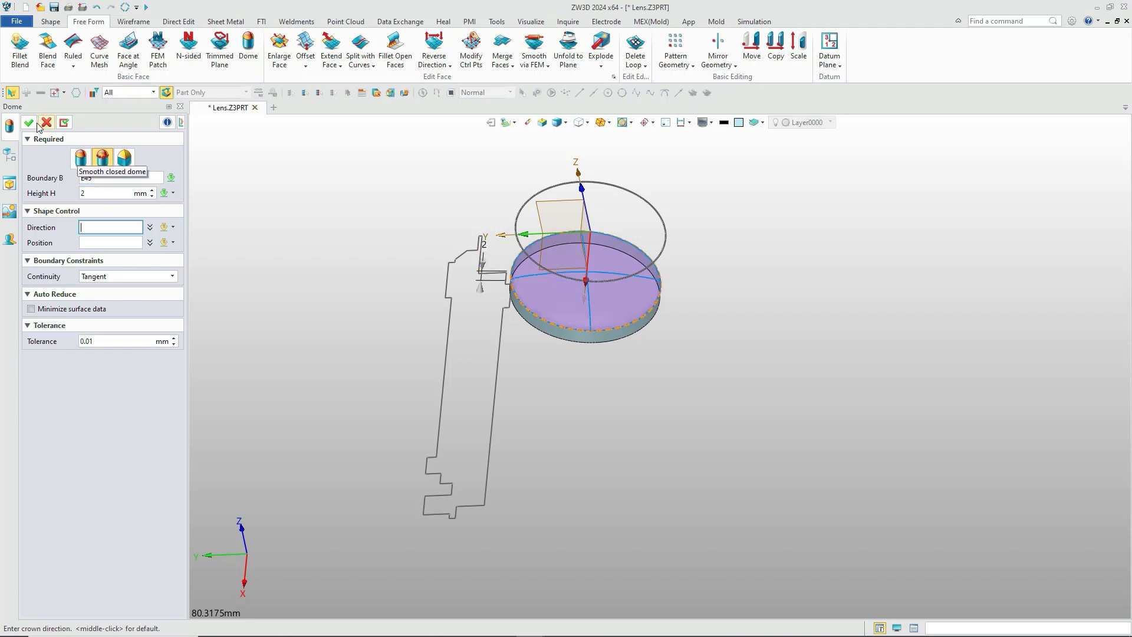
pyautogui.click(28, 122)
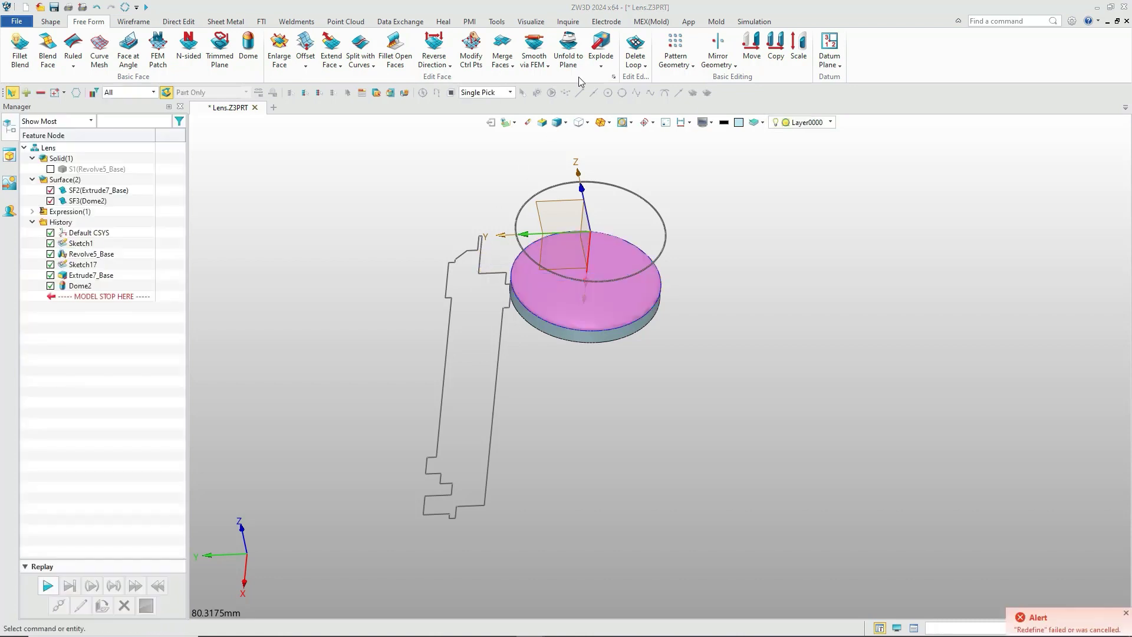
# Step: Sew the dome surface to the extruded disc surface with a 0.01 mm tolerance
pyautogui.click(601, 65)
pyautogui.click(616, 101)
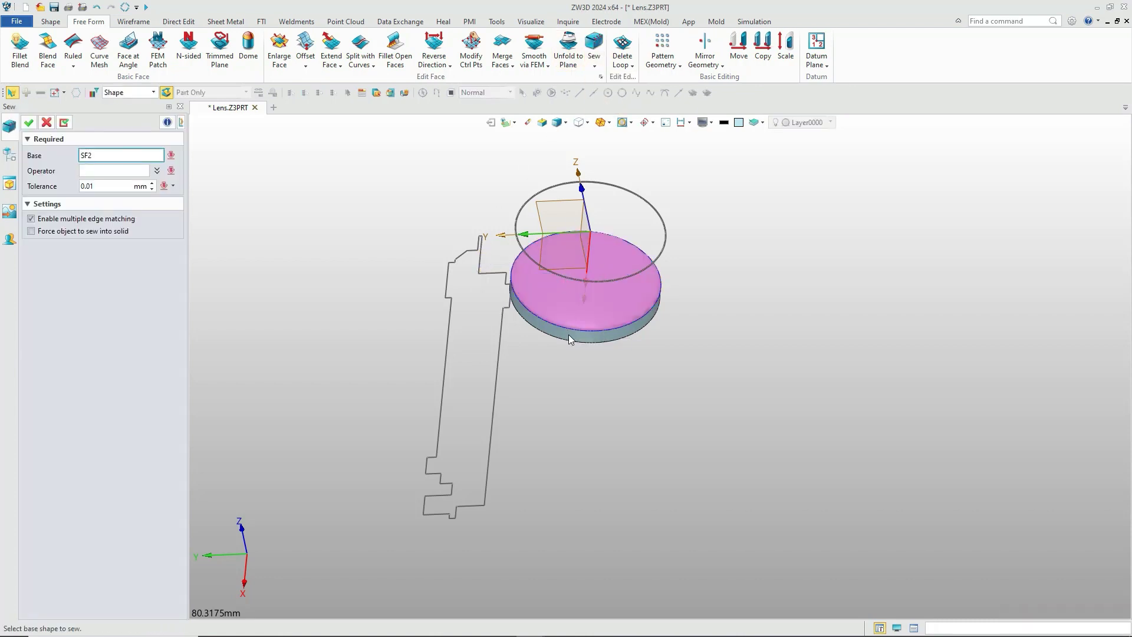
pyautogui.click(567, 309)
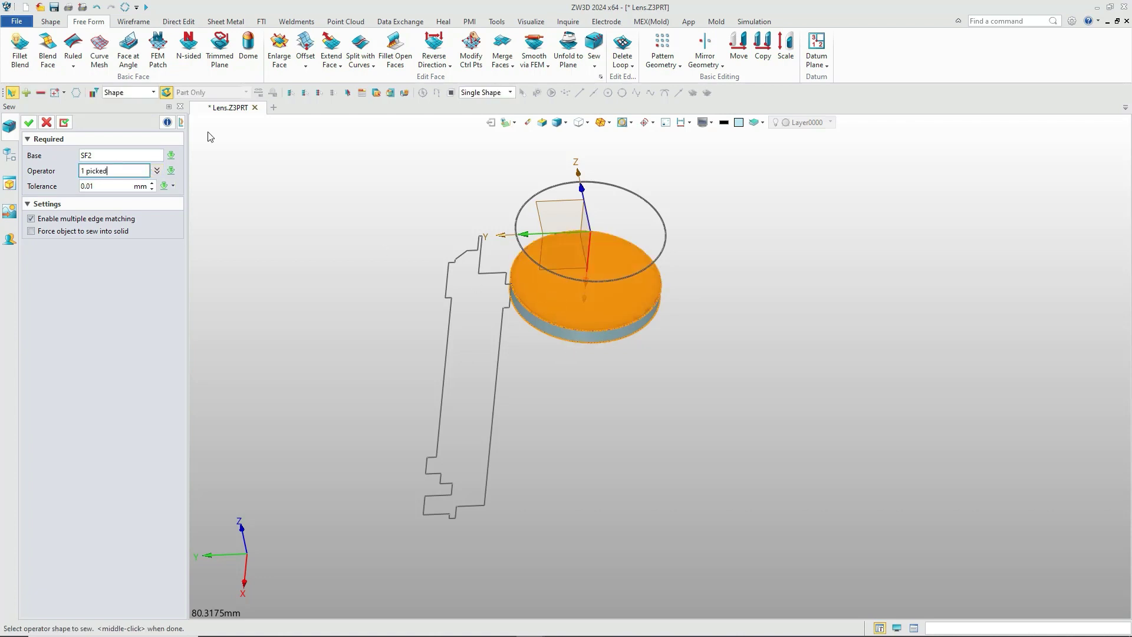
pyautogui.click(29, 123)
# Step: Show the revolved barrel solid again and hide both the lens profile sketch and the bore circle sketch
pyautogui.click(50, 169)
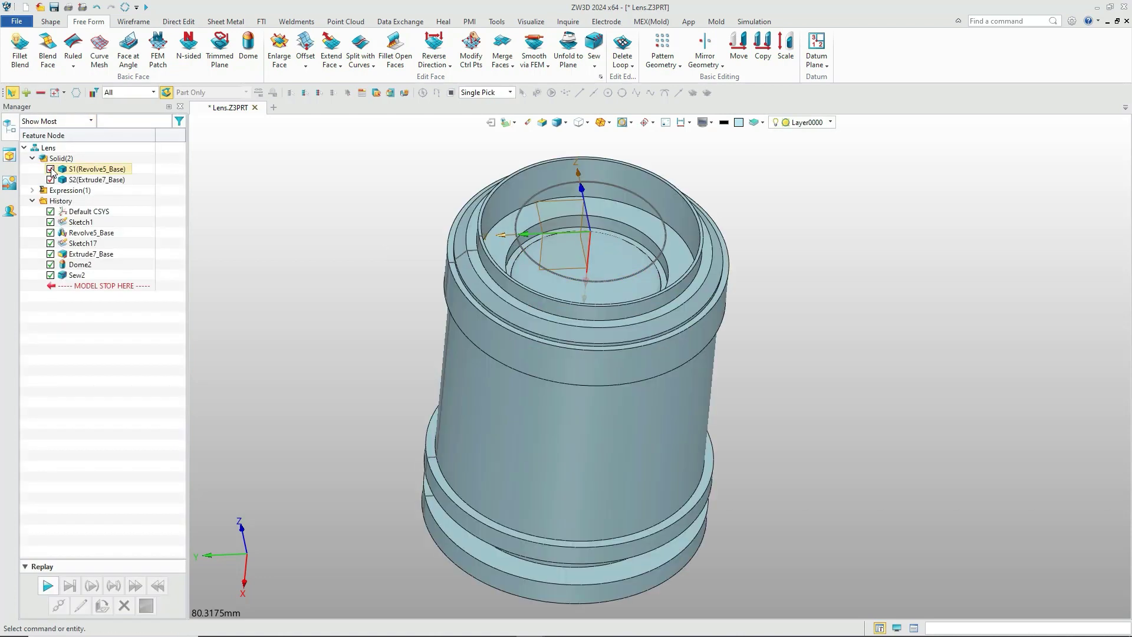
pyautogui.rightClick(75, 222)
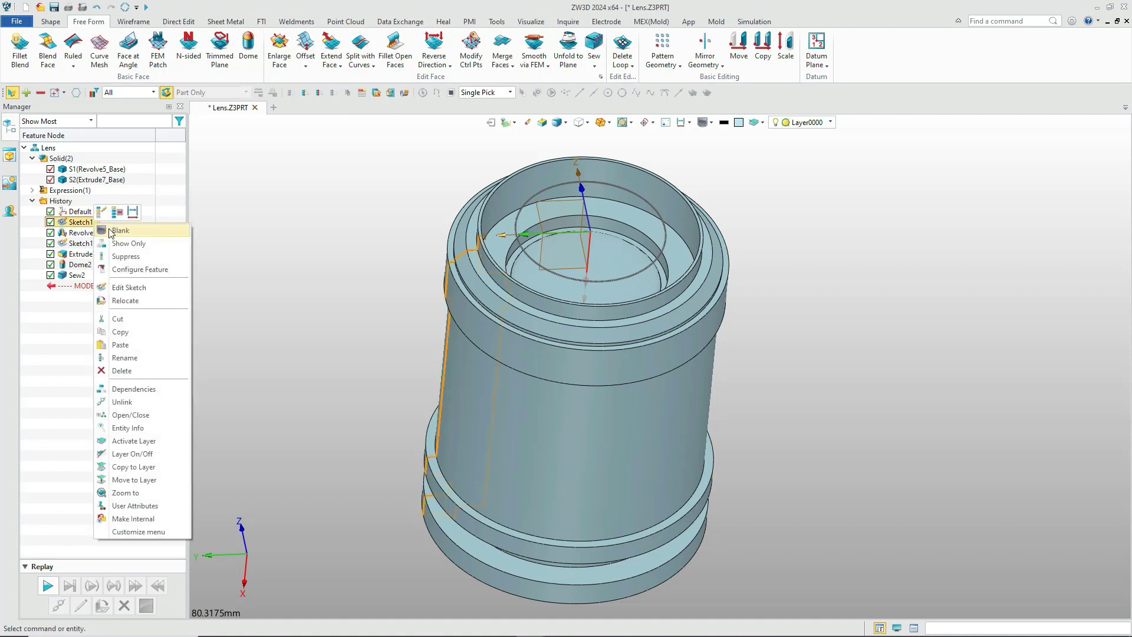
pyautogui.click(96, 260)
pyautogui.rightClick(89, 244)
pyautogui.click(109, 282)
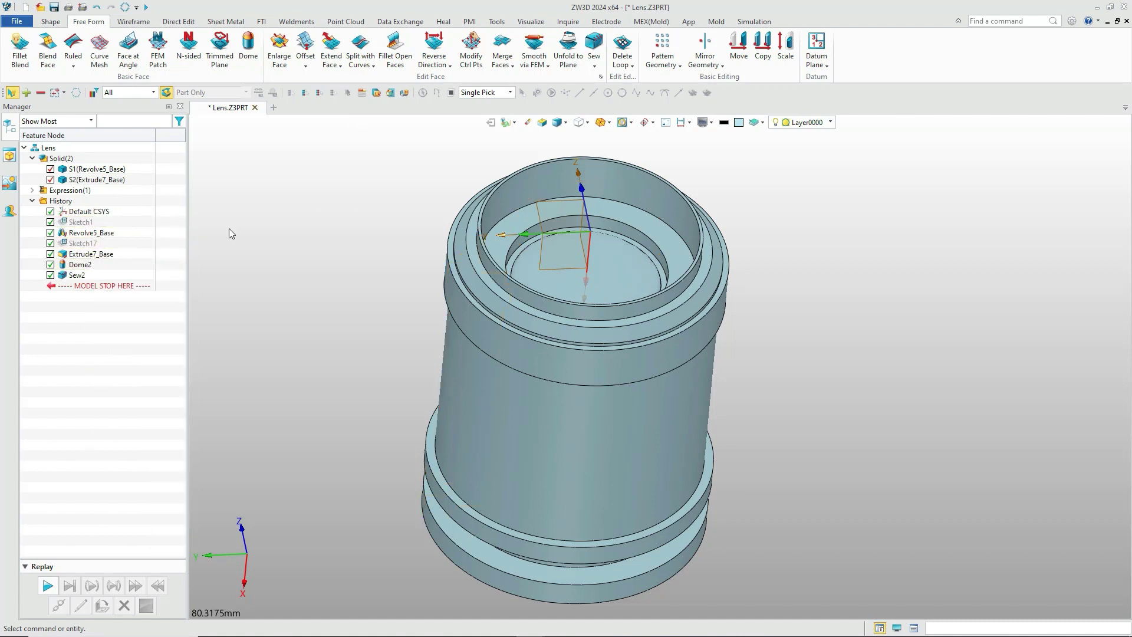
# Step: Start a texture map with the image Lens.jpg and apply it to the domed glass face
pyautogui.click(531, 22)
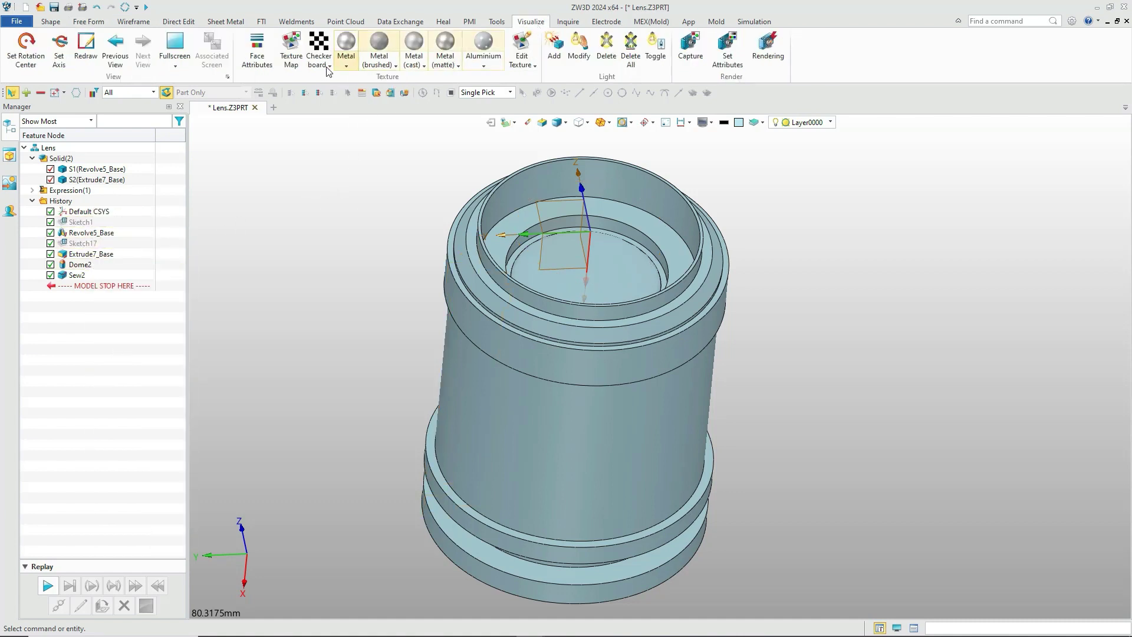
pyautogui.click(291, 50)
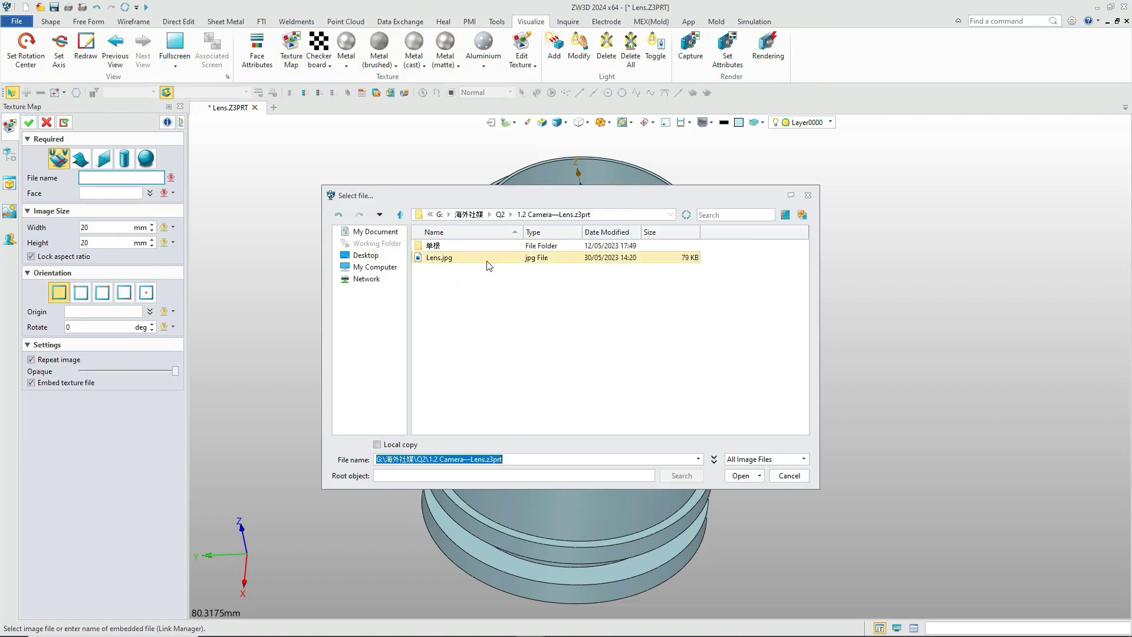
pyautogui.doubleClick(487, 258)
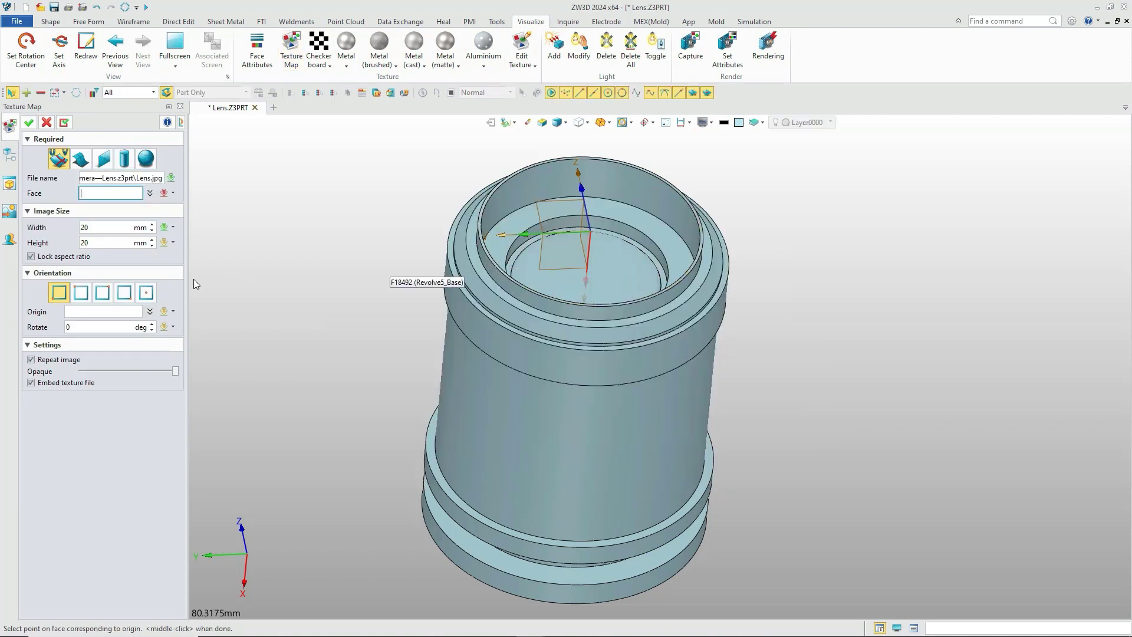
pyautogui.click(554, 261)
# Step: Orient the texture from the image centre and place its origin at the middle of the dome face
pyautogui.click(146, 294)
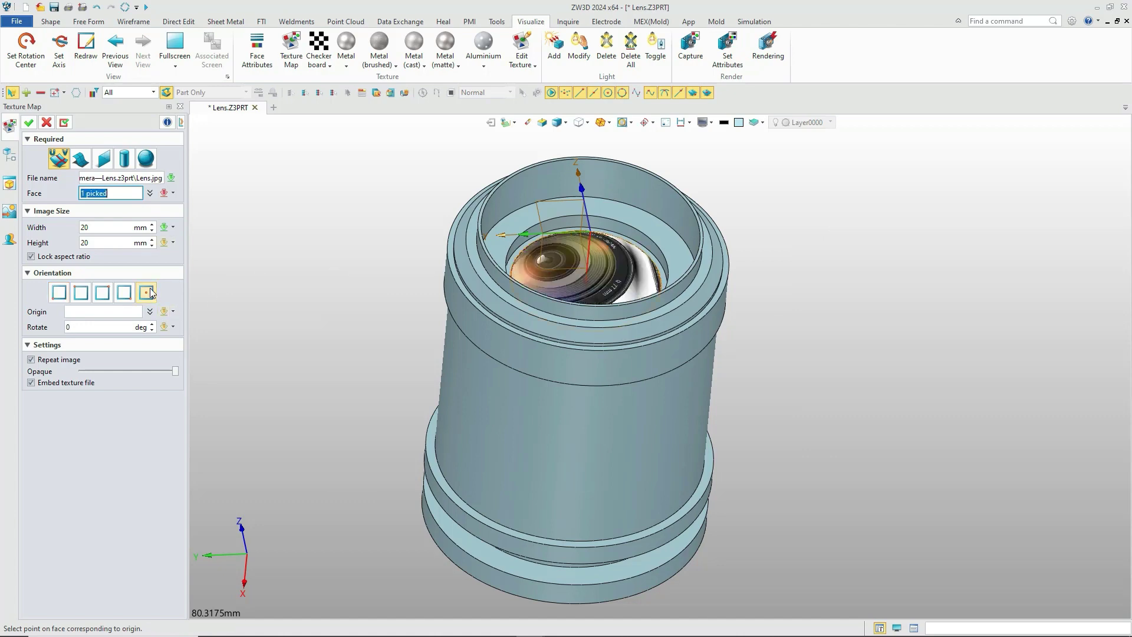
pyautogui.click(597, 251)
pyautogui.click(587, 287)
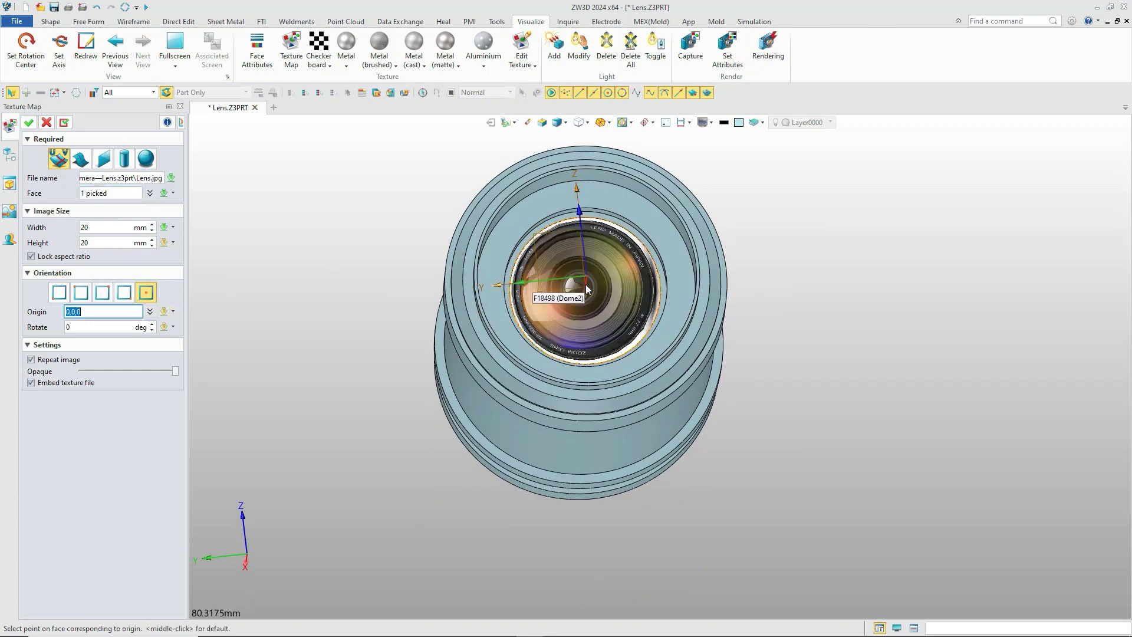
pyautogui.scroll(5, 587, 288)
pyautogui.click(596, 294)
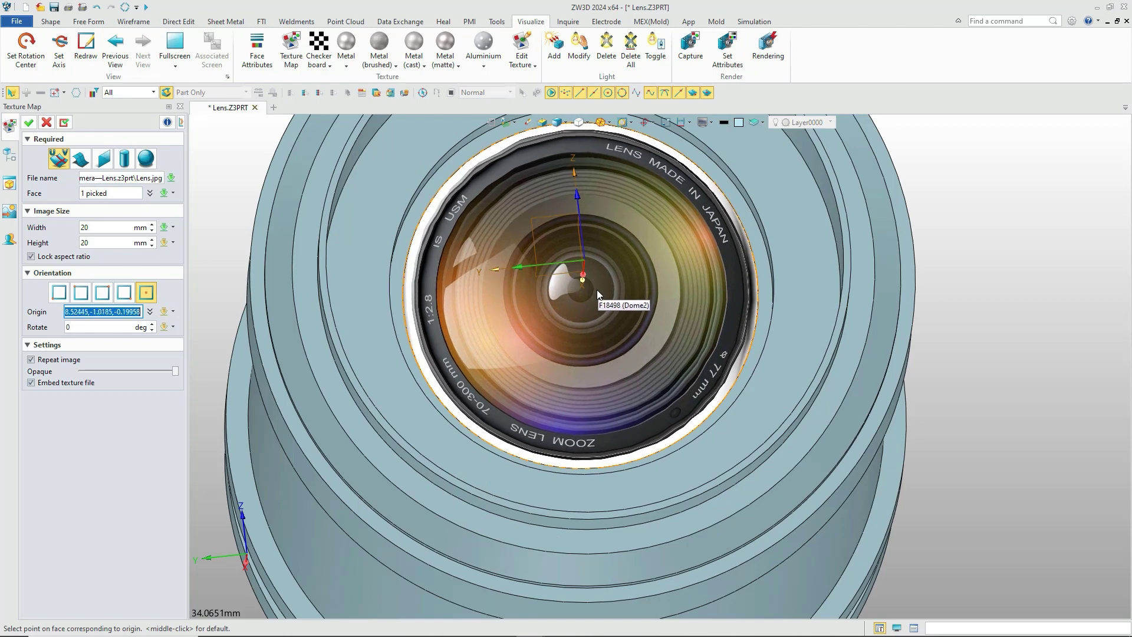
pyautogui.click(597, 295)
# Step: Set the texture image to 24 mm wide with locked aspect ratio and finish the texture map
pyautogui.click(105, 230)
pyautogui.scroll(4, 105, 231)
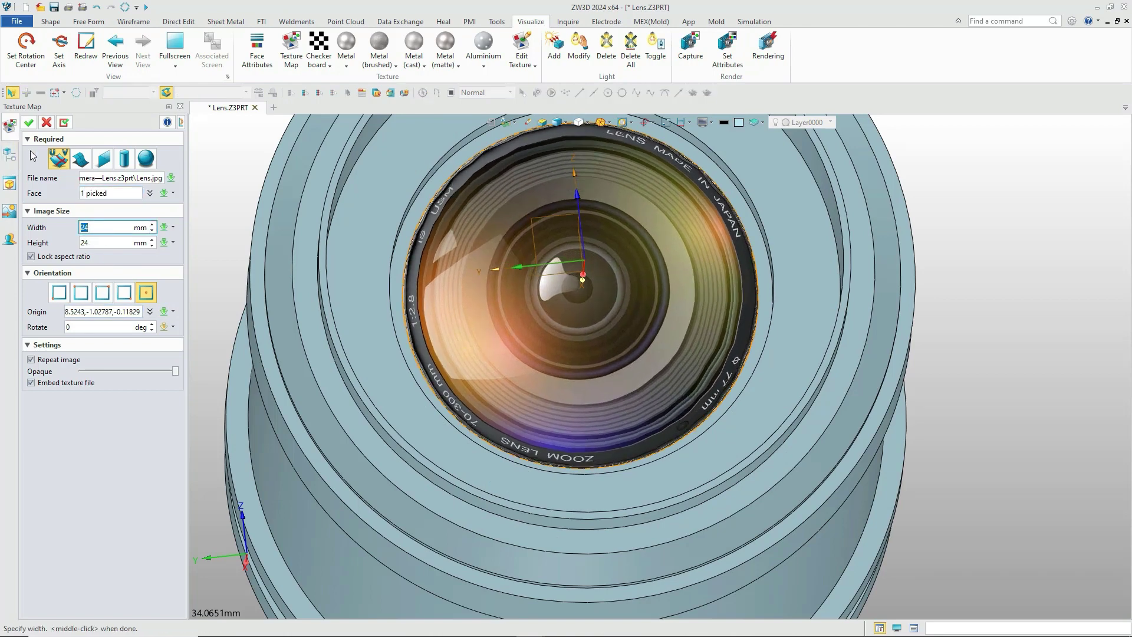
pyautogui.click(28, 122)
pyautogui.click(635, 369)
pyautogui.scroll(-5, 642, 369)
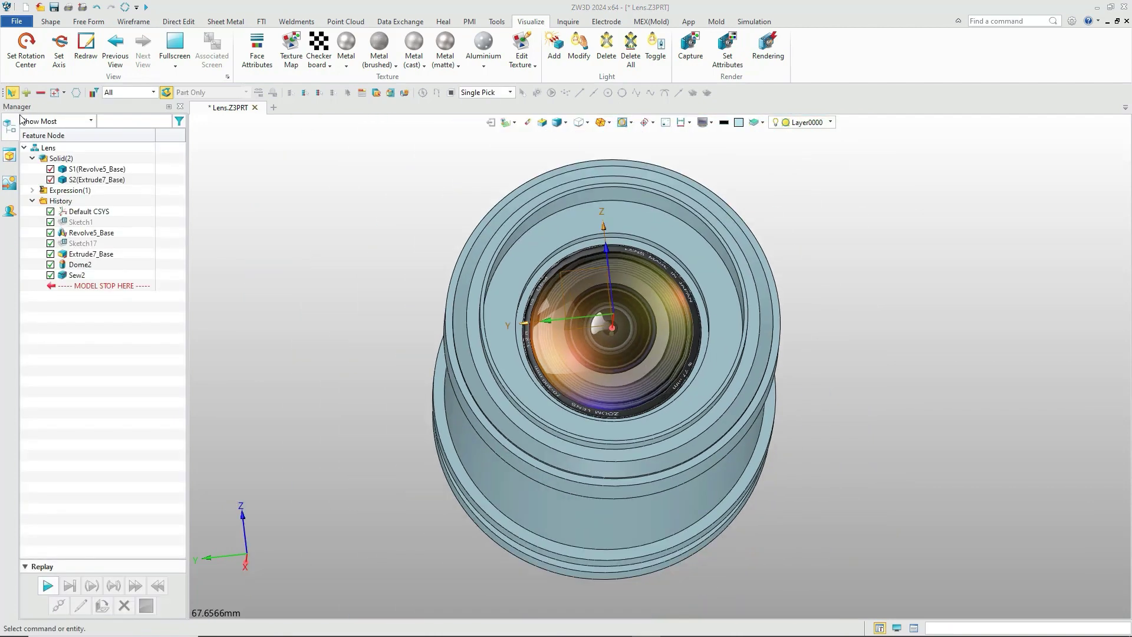
# Step: Start a new sketch on the narrow annular face inside the front of the revolved barrel
pyautogui.click(51, 22)
pyautogui.click(18, 45)
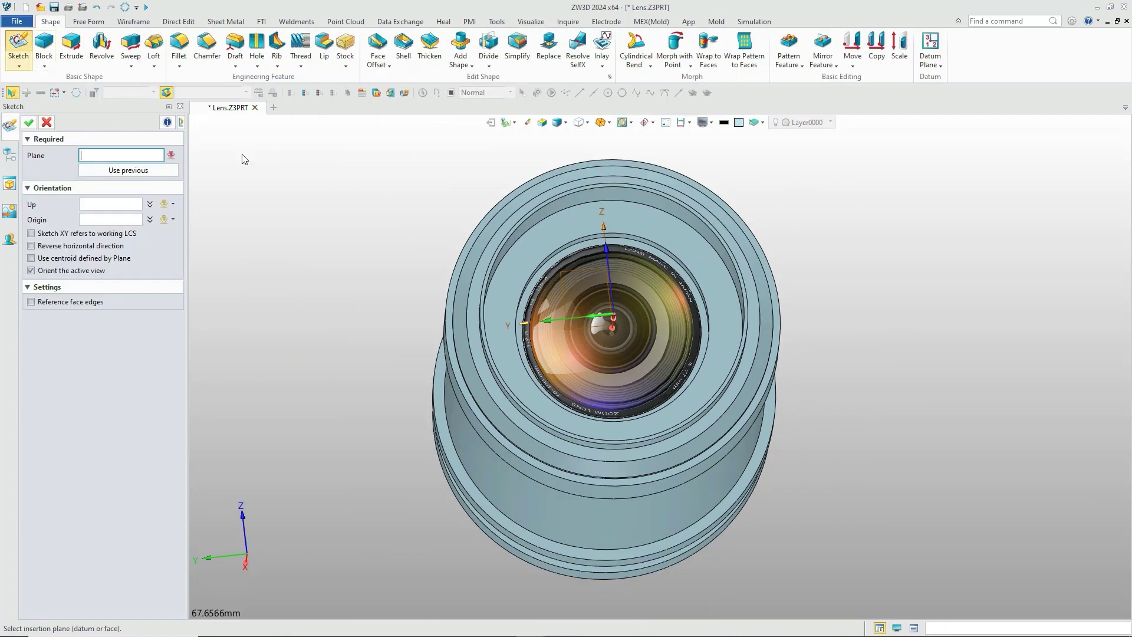
pyautogui.click(549, 199)
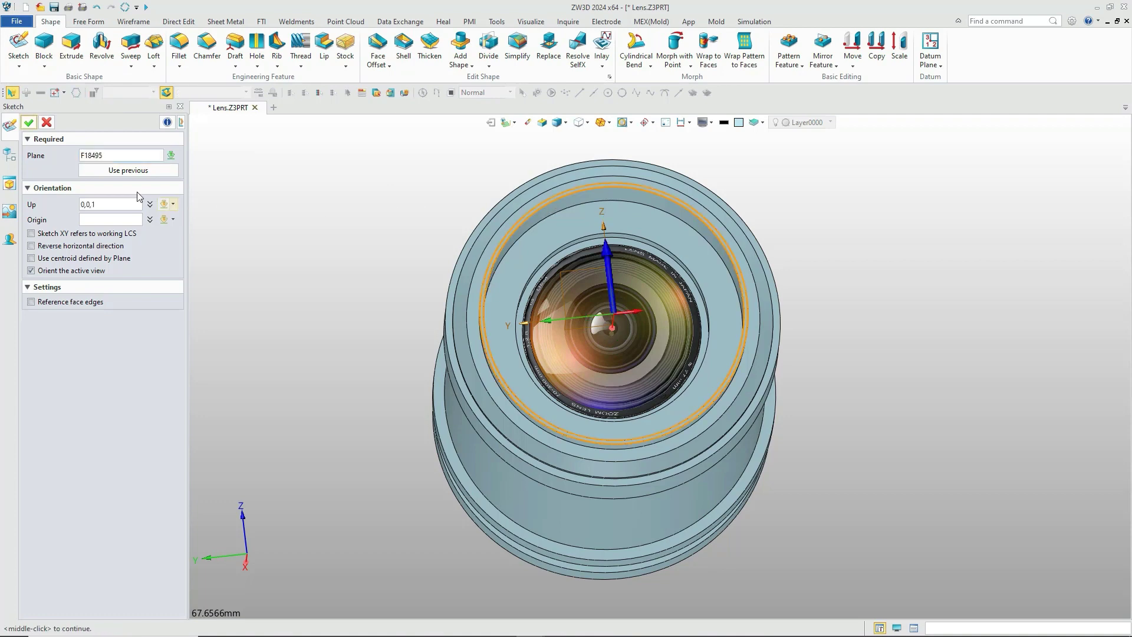
pyautogui.click(25, 126)
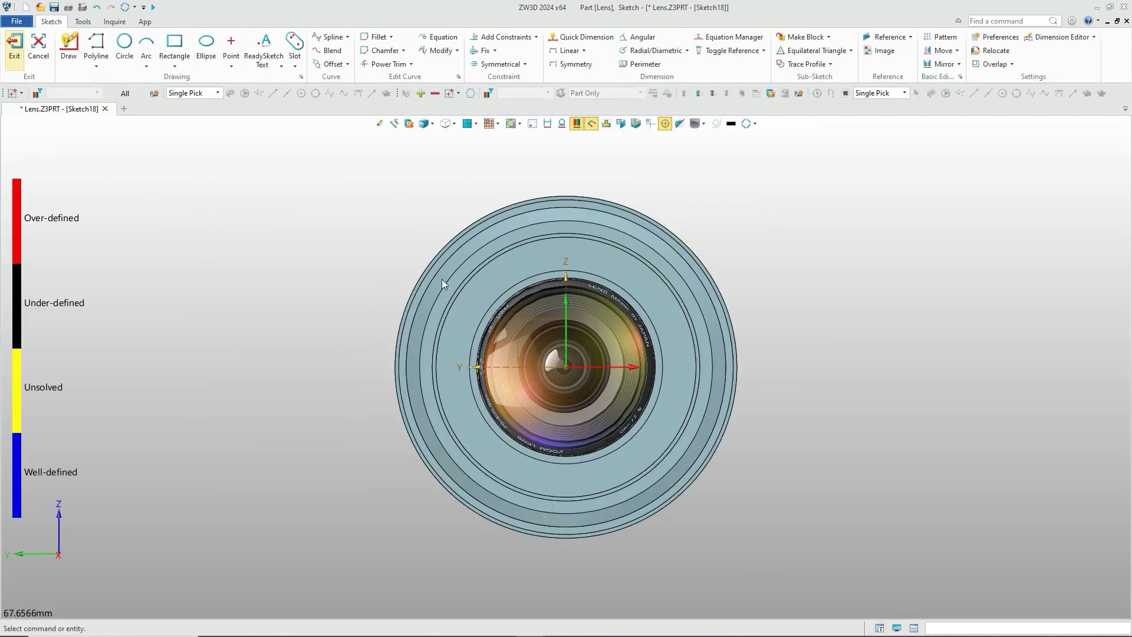
# Step: Project the barrel's outermost circular edge into the sketch as a construction reference curve
pyautogui.scroll(3, 431, 301)
pyautogui.click(886, 36)
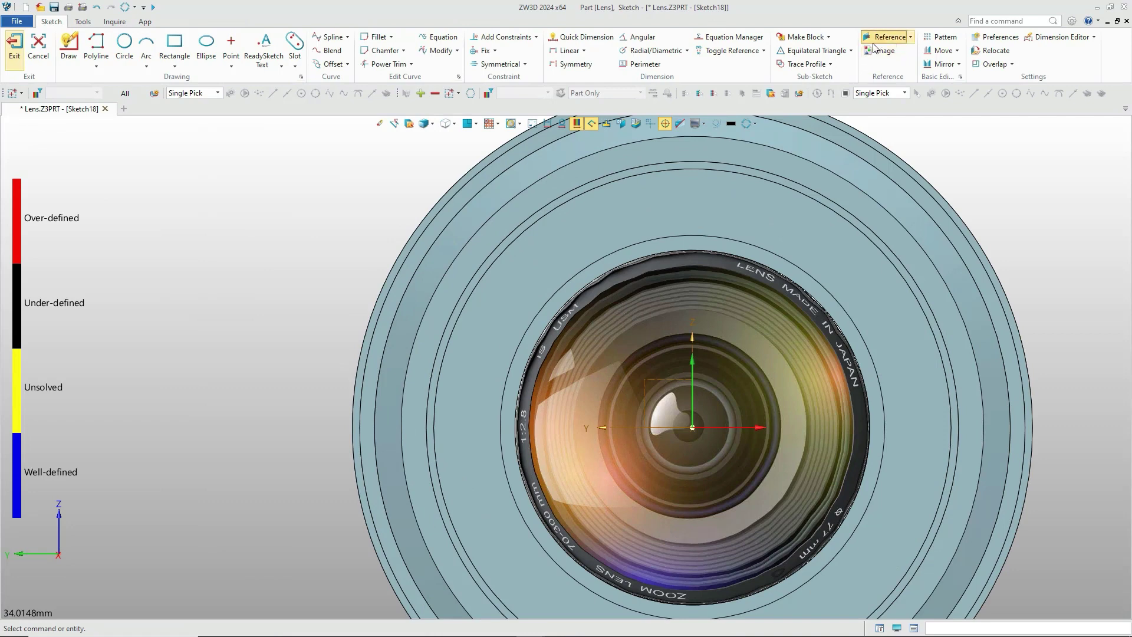
pyautogui.click(359, 352)
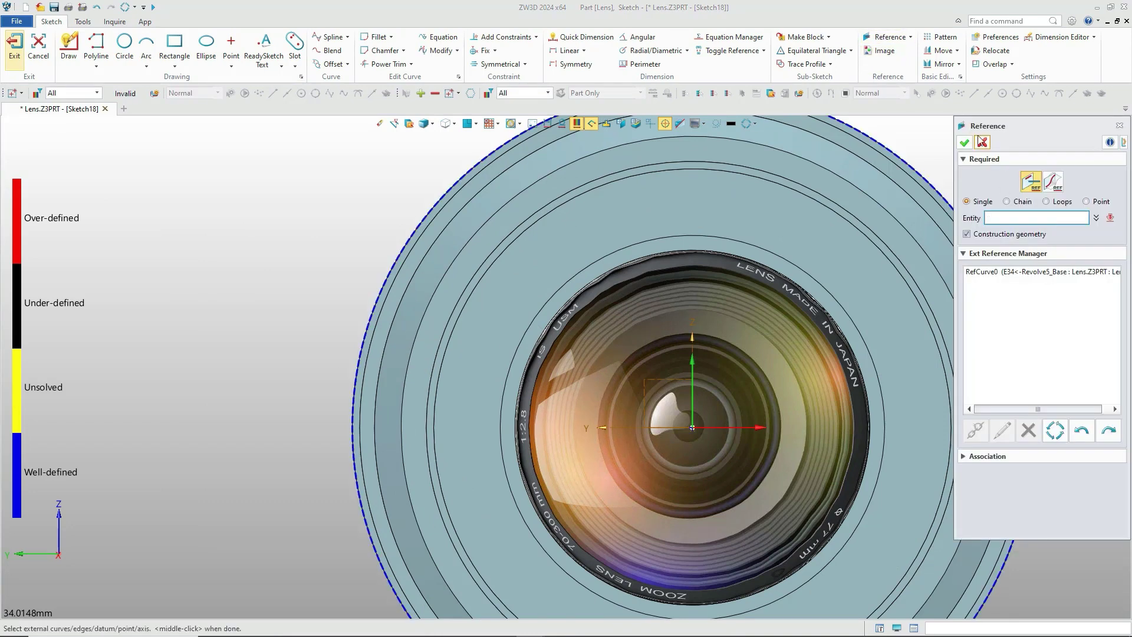
pyautogui.click(965, 142)
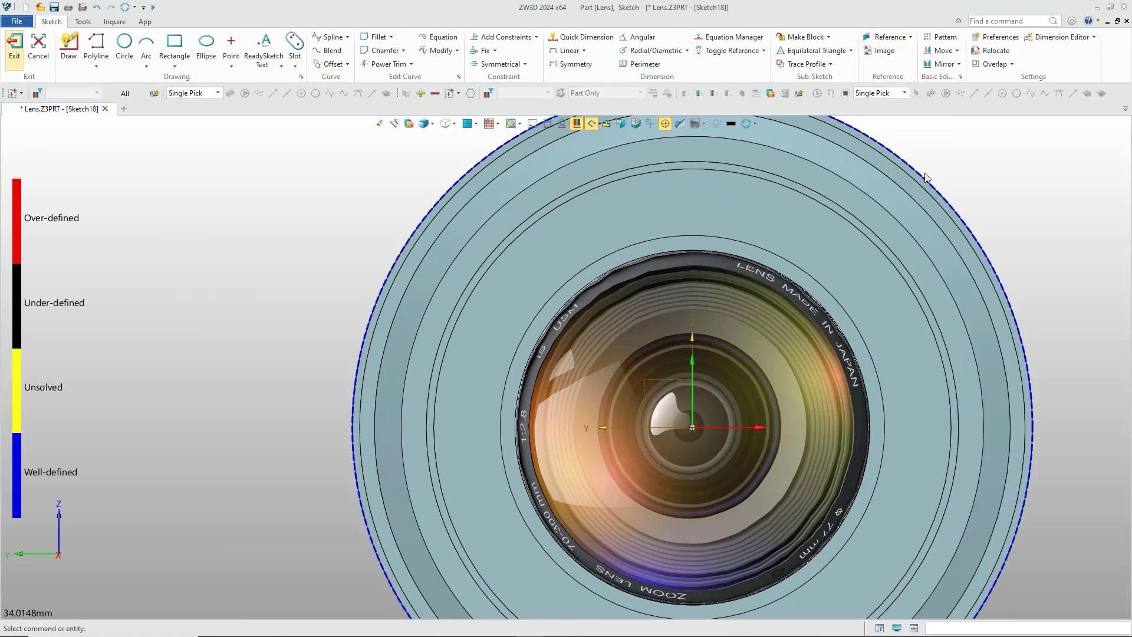
# Step: Draw a horizontal construction axis through the sketch origin
pyautogui.click(94, 67)
pyautogui.click(132, 147)
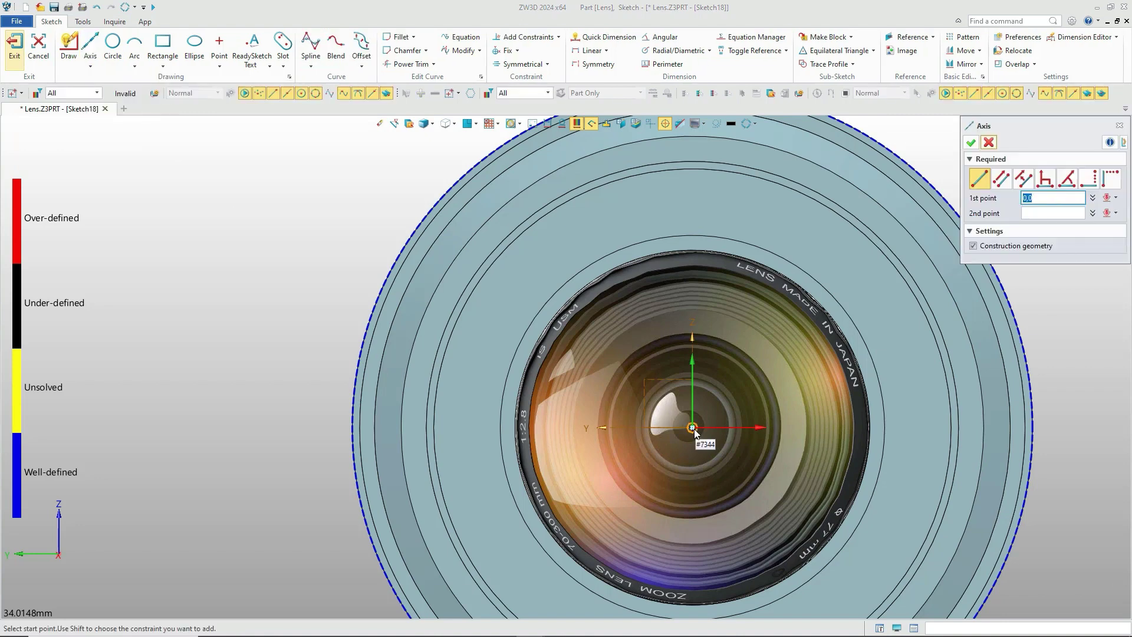
pyautogui.click(693, 429)
pyautogui.click(614, 427)
pyautogui.middleClick(618, 426)
# Step: Sketch a three-segment trapezoidal notch straddling the axis, its ends on the outer reference circle and its short inner side about 0.15 mm long
pyautogui.scroll(1, 375, 429)
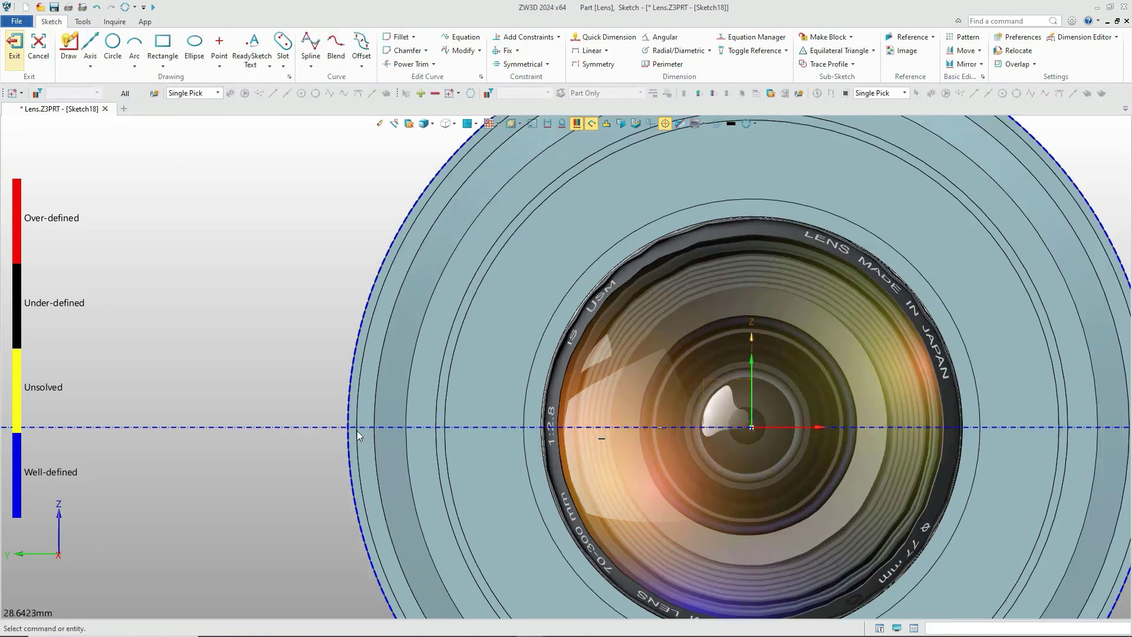
pyautogui.scroll(4, 340, 425)
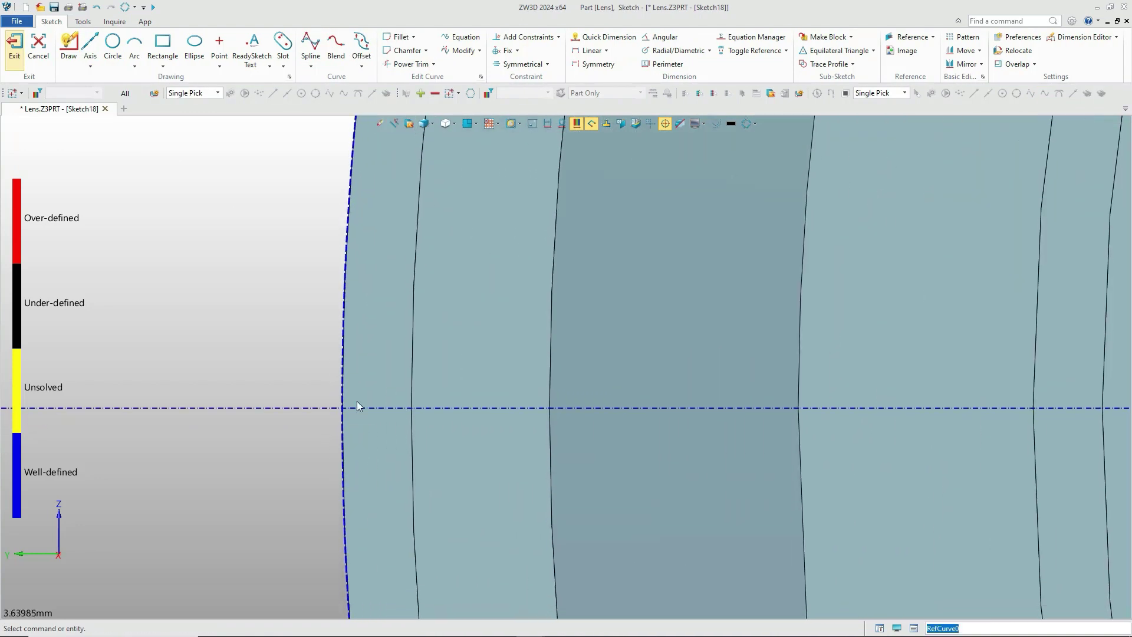
pyautogui.scroll(1, 358, 407)
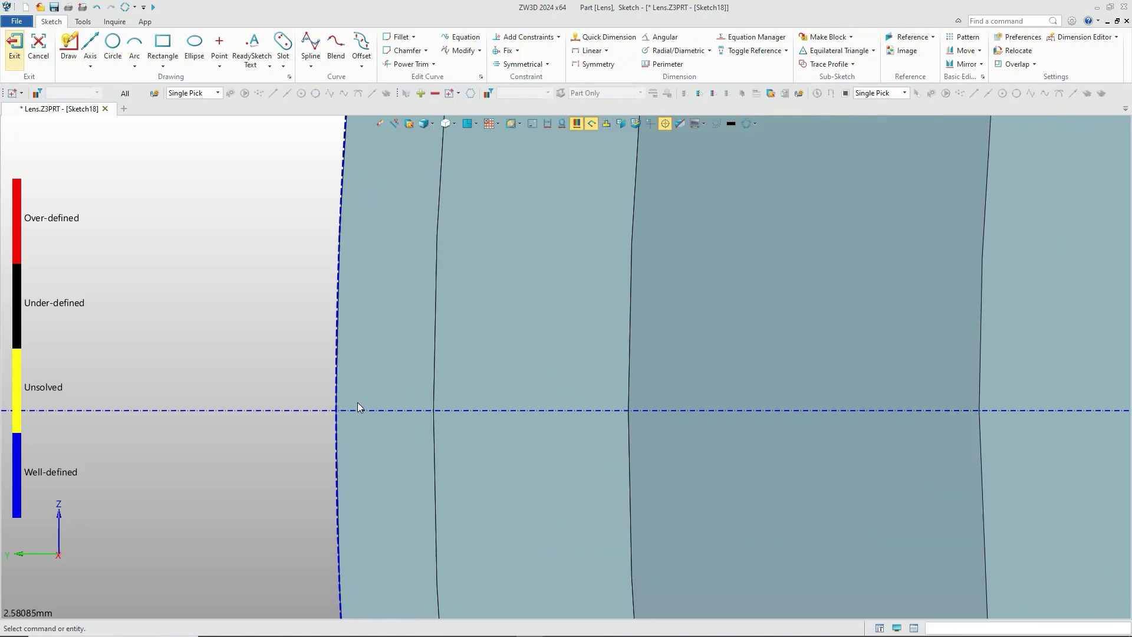
pyautogui.click(90, 64)
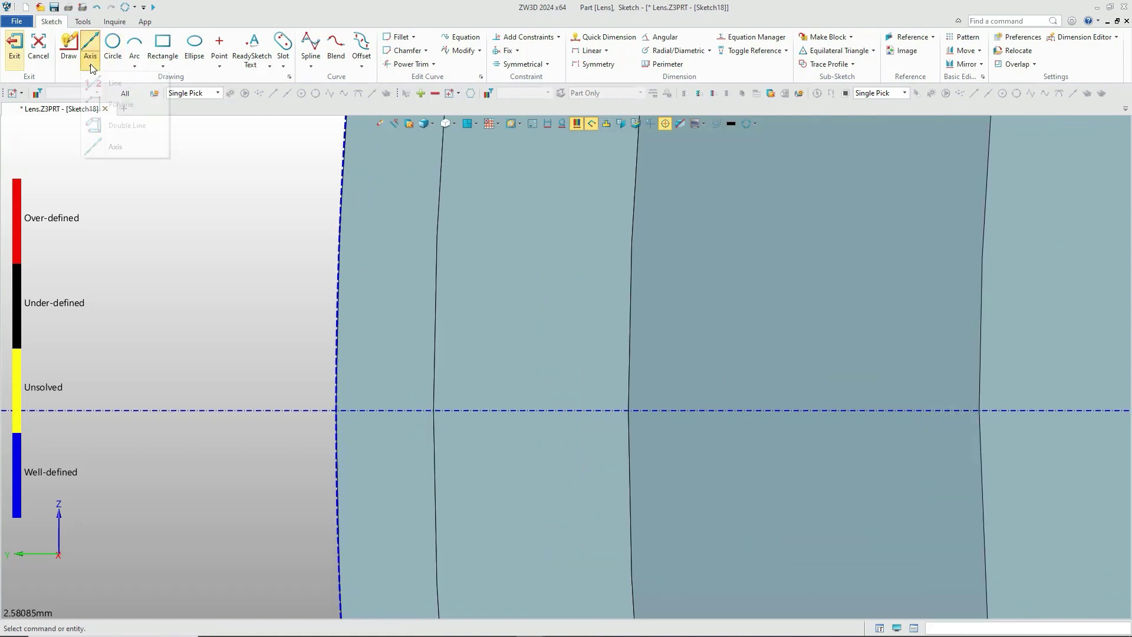
pyautogui.click(119, 104)
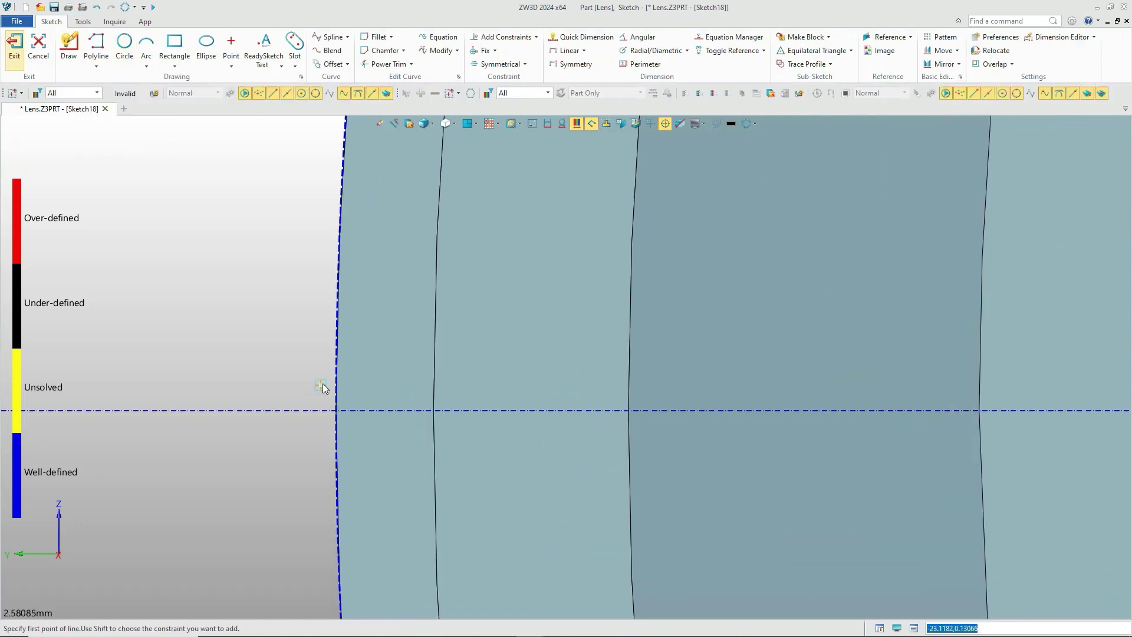
pyautogui.click(398, 395)
pyautogui.click(397, 425)
pyautogui.click(336, 464)
pyautogui.middleClick(423, 383)
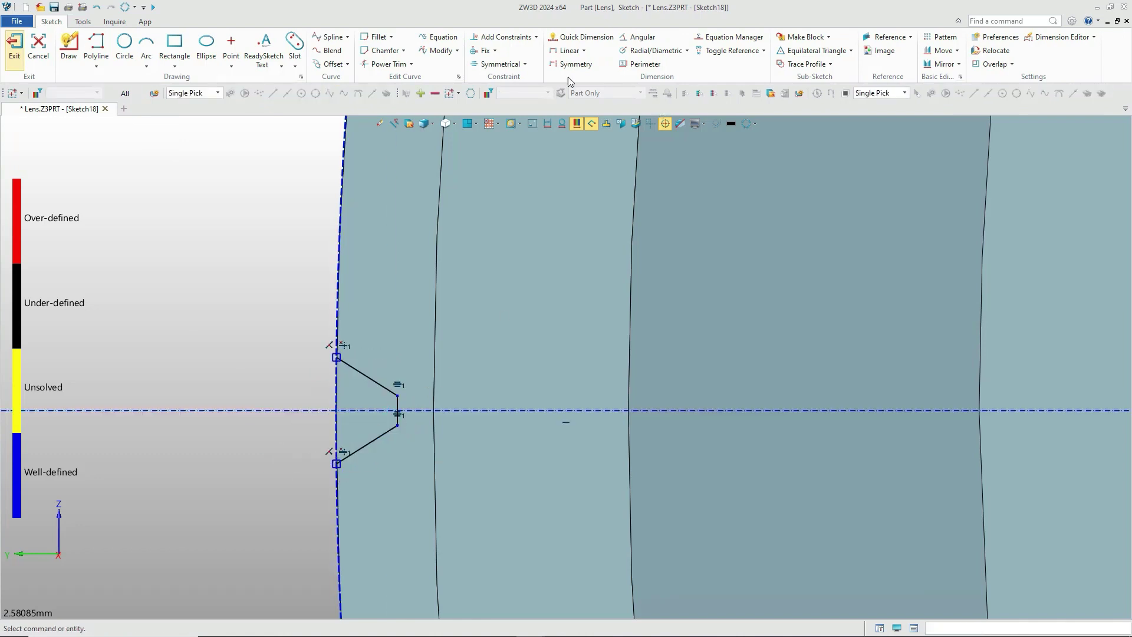
# Step: Make the two slanted notch lines symmetrical about the horizontal axis
pyautogui.click(499, 63)
pyautogui.click(366, 409)
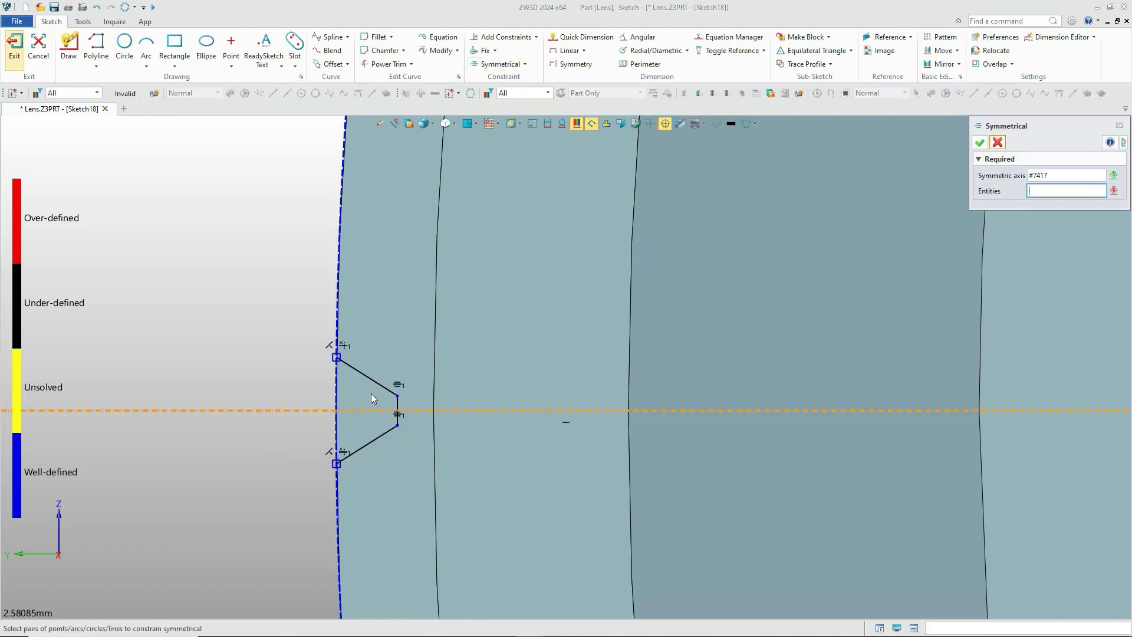
pyautogui.click(370, 380)
pyautogui.click(387, 433)
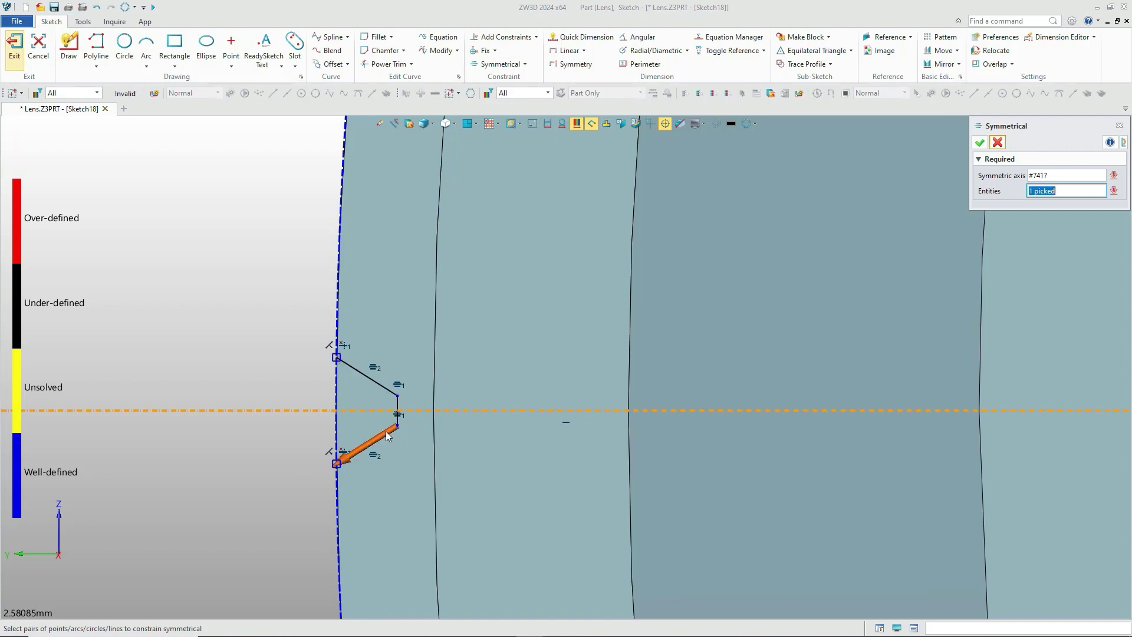
pyautogui.click(997, 142)
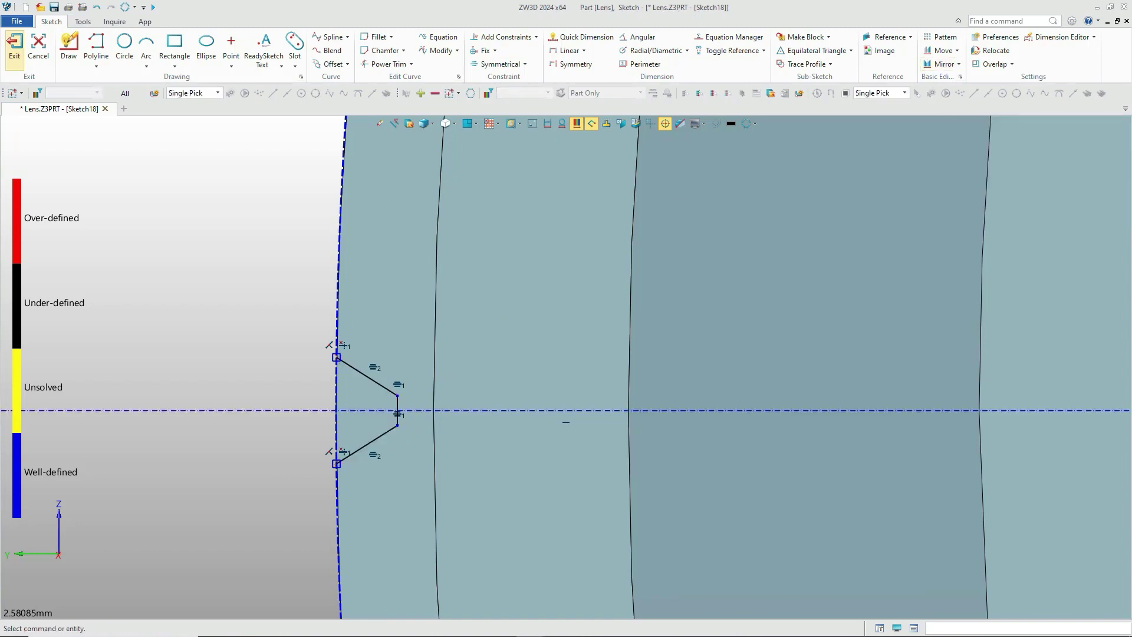
# Step: Dimension the notch depth horizontally from the reference circle to the short inner side as 0.5 mm
pyautogui.click(568, 50)
pyautogui.click(338, 406)
pyautogui.click(397, 416)
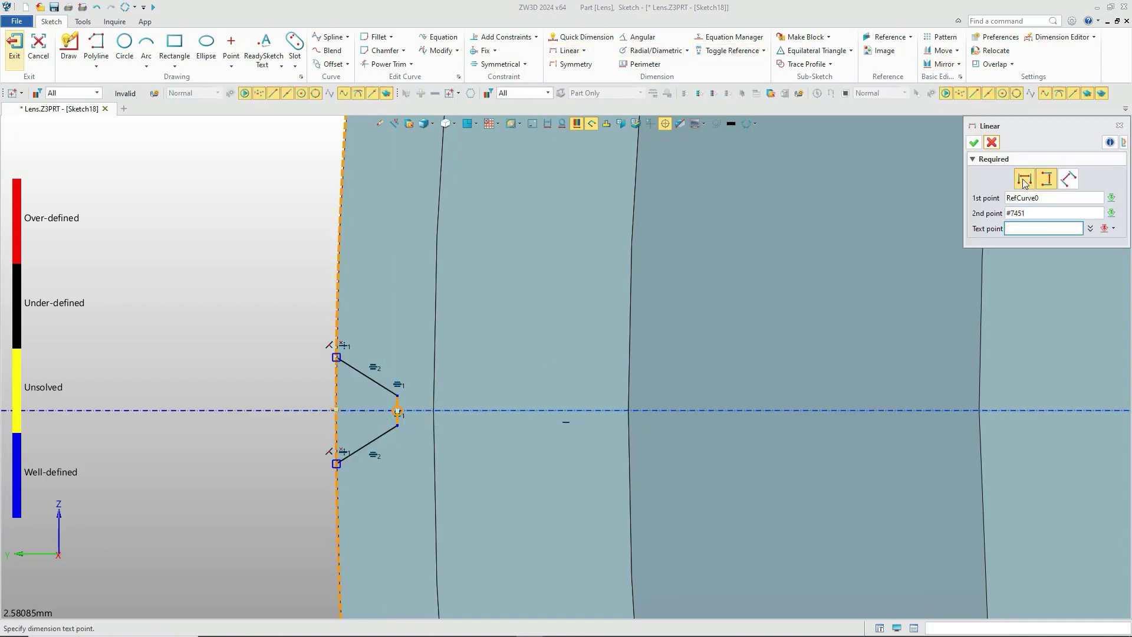
pyautogui.scroll(3, 370, 424)
pyautogui.click(362, 417)
pyautogui.write('0.5')
pyautogui.press('Return')
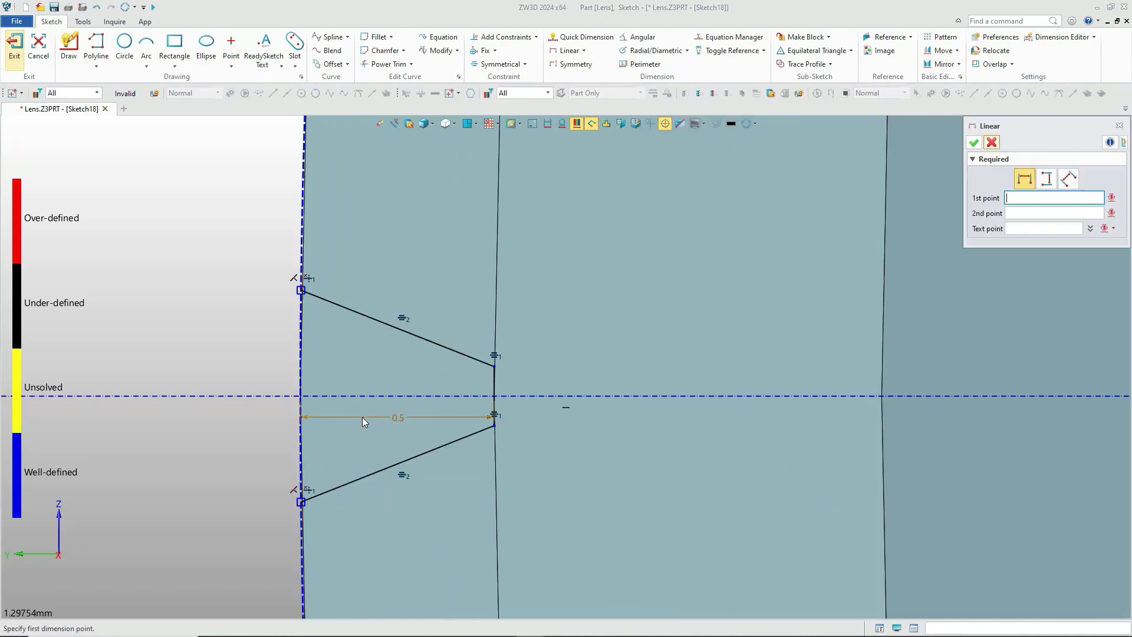
# Step: Dimension the short inner side of the notch as 0.1 mm
pyautogui.click(587, 36)
pyautogui.click(494, 386)
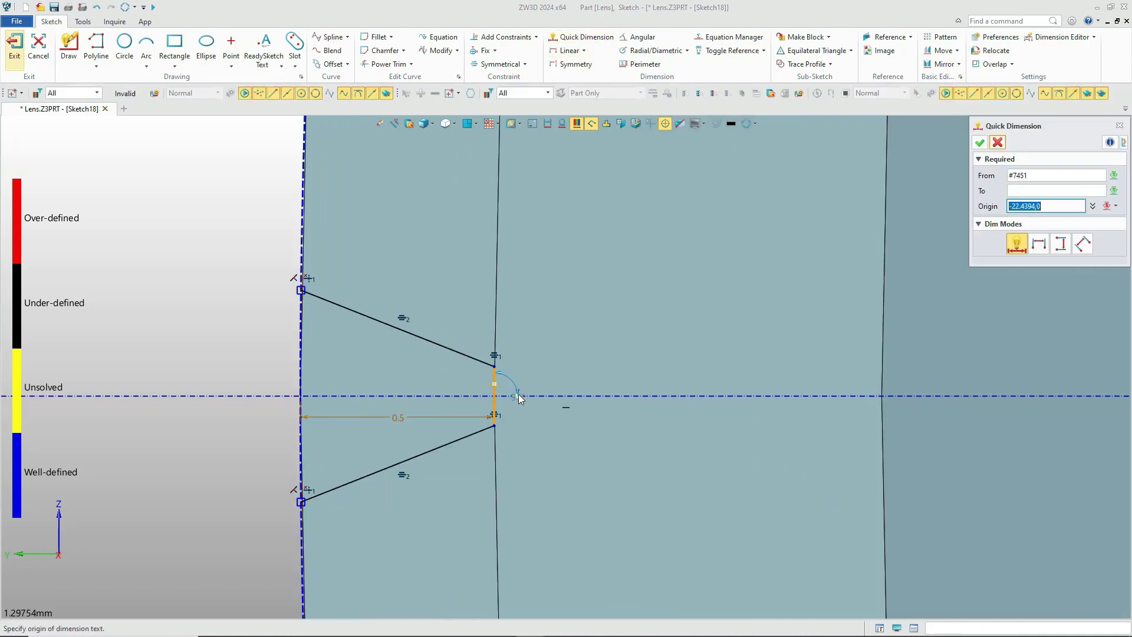
pyautogui.click(513, 381)
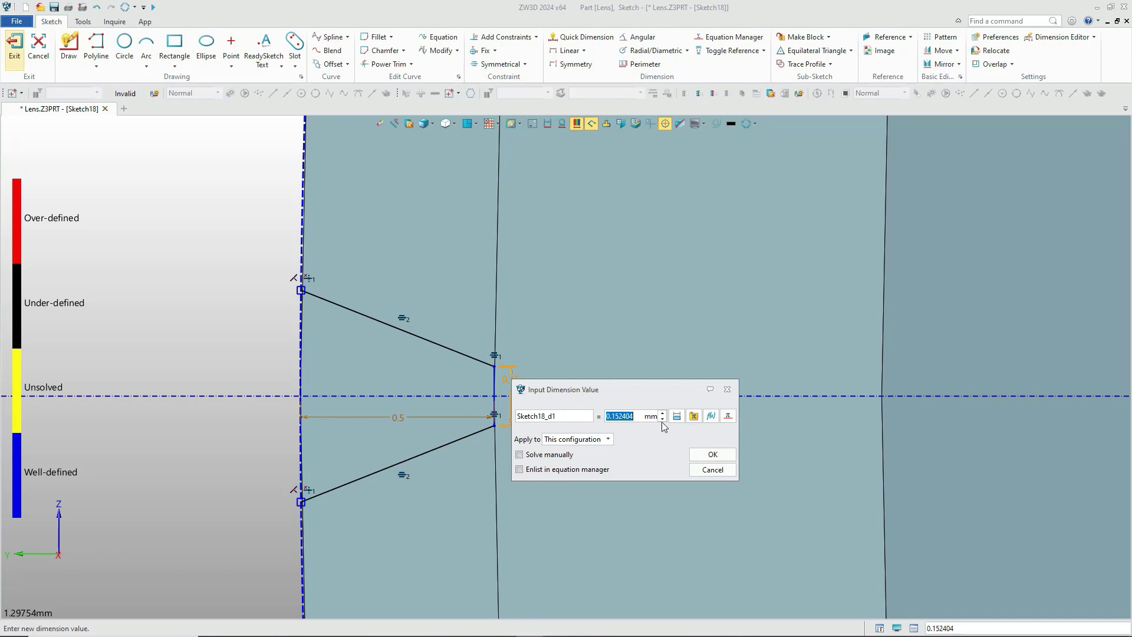
pyautogui.write('0.1')
pyautogui.press('Return')
pyautogui.click(997, 142)
# Step: Dimension the angle between the upper slanted line and the short inner side as 120 degrees
pyautogui.click(638, 36)
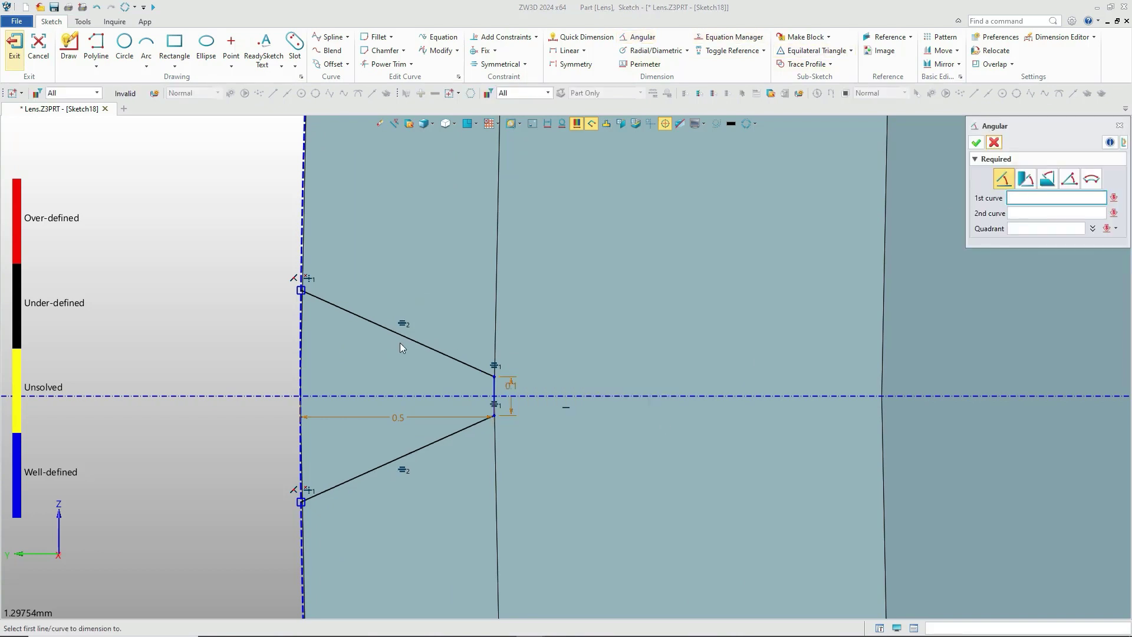
pyautogui.click(400, 339)
pyautogui.click(494, 391)
pyautogui.click(438, 377)
pyautogui.write('120')
pyautogui.press('Return')
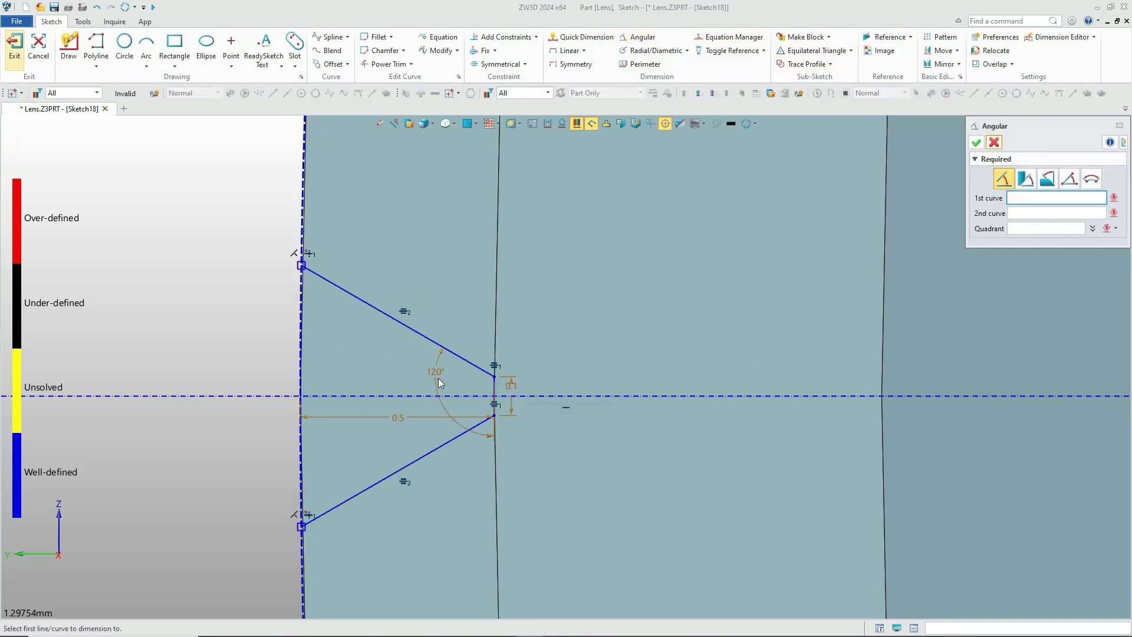
pyautogui.click(977, 142)
# Step: Set the notch's short inner side to 0.2 mm and finish the sketch
pyautogui.scroll(3, 506, 390)
pyautogui.doubleClick(515, 387)
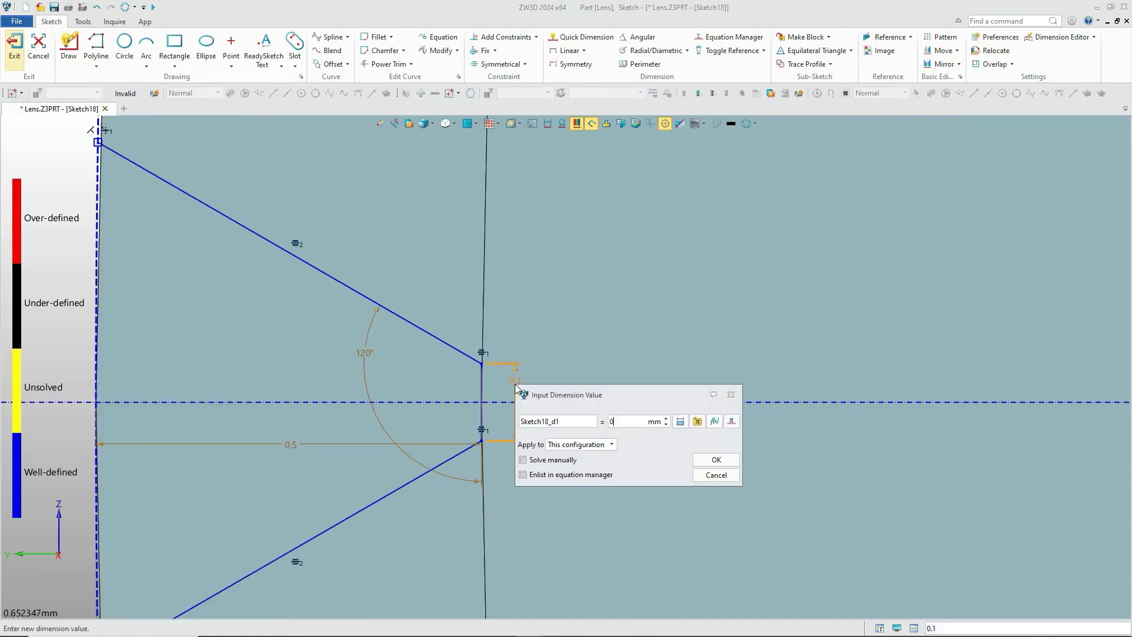
pyautogui.write('0.2')
pyautogui.press('Return')
pyautogui.scroll(-4, 252, 430)
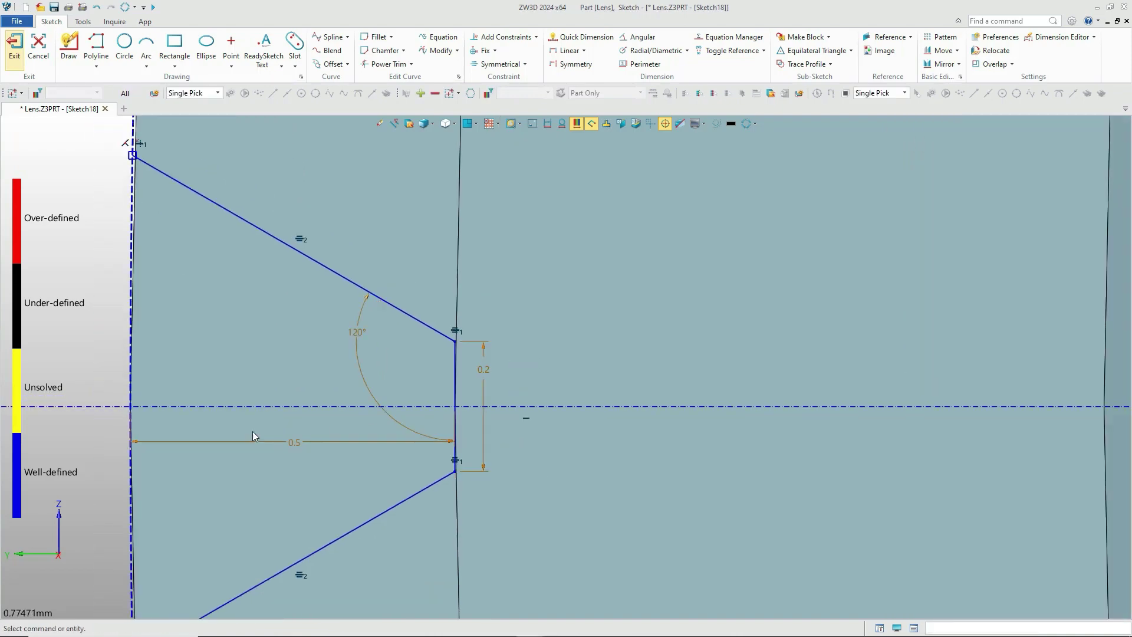
pyautogui.click(13, 44)
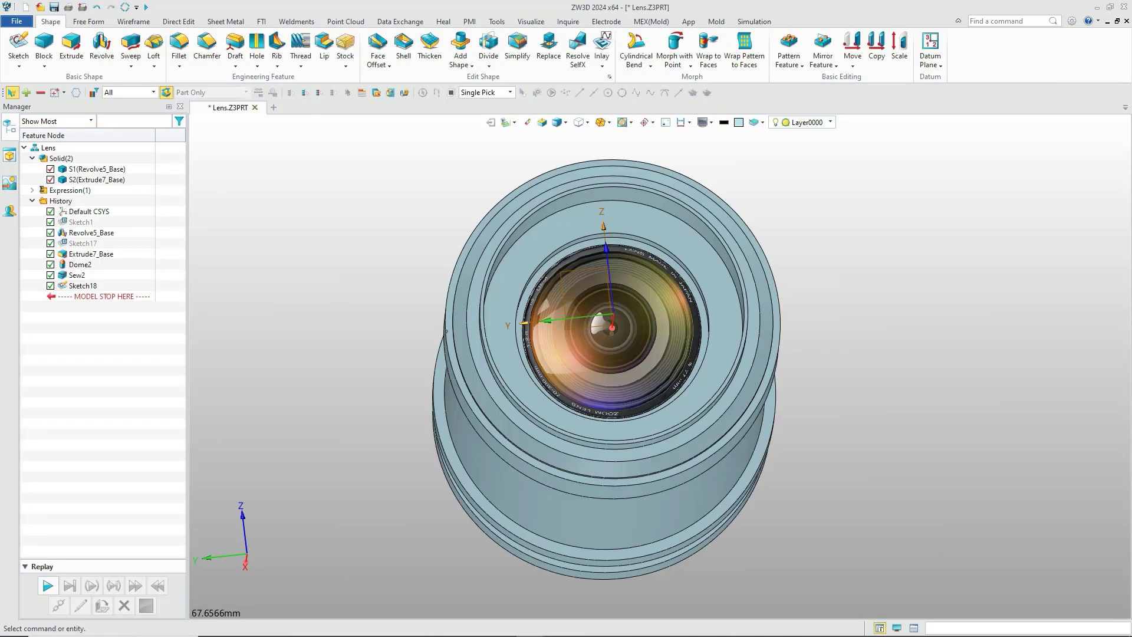
# Step: Start a two-sided extrusion of the notch sketch as a material-removing cut
pyautogui.click(71, 44)
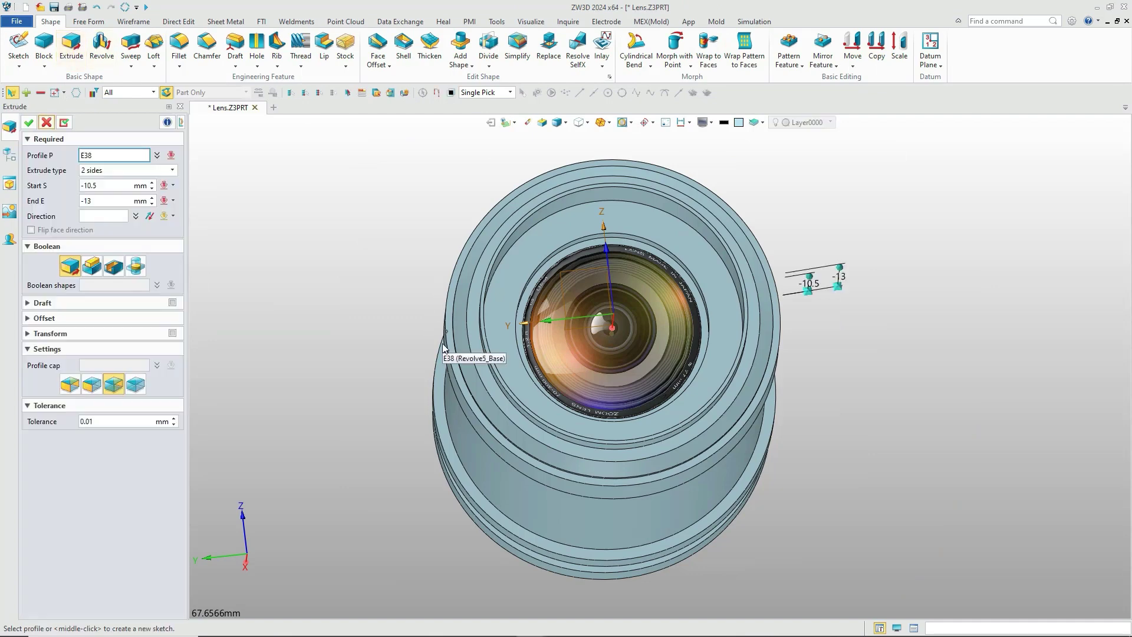
pyautogui.click(455, 361)
pyautogui.moveTo(454, 361); pyautogui.dragTo(407, 352, button='right')
pyautogui.scroll(-3, 407, 351)
pyautogui.moveTo(406, 352); pyautogui.dragTo(358, 263, button='middle')
pyautogui.click(113, 266)
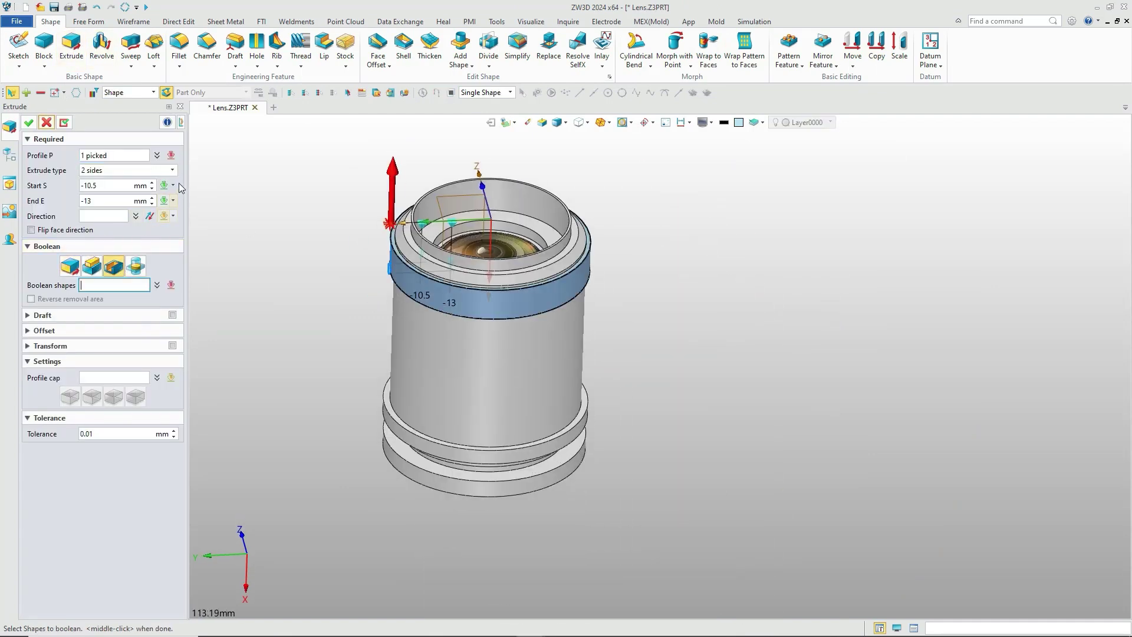
# Step: Bound the notch cut to start at the upper face and end at the lower face of the raised ring near the barrel's rear
pyautogui.click(174, 185)
pyautogui.click(190, 254)
pyautogui.scroll(5, 519, 393)
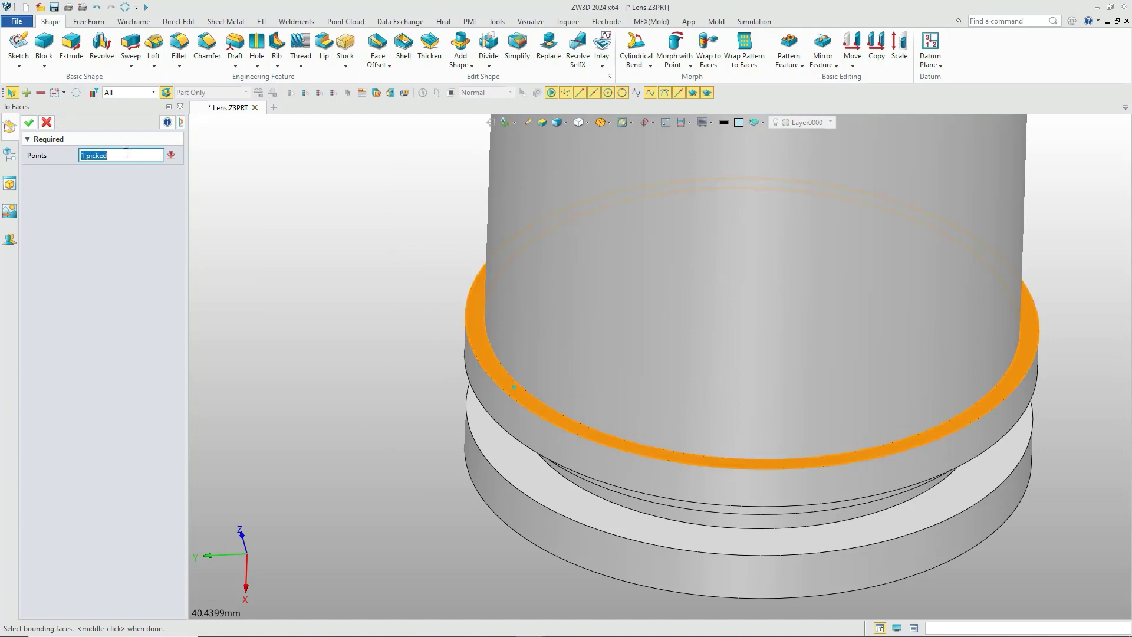
pyautogui.click(519, 387)
pyautogui.click(173, 216)
pyautogui.click(189, 296)
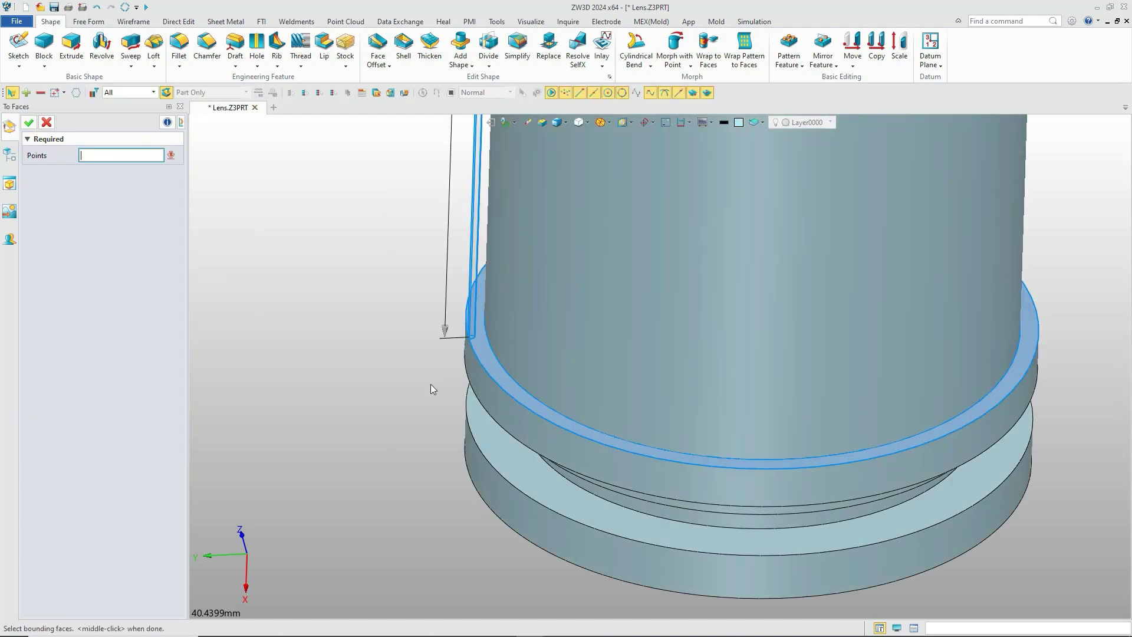
pyautogui.moveTo(432, 389); pyautogui.dragTo(432, 330, button='right')
pyautogui.click(512, 503)
pyautogui.click(29, 123)
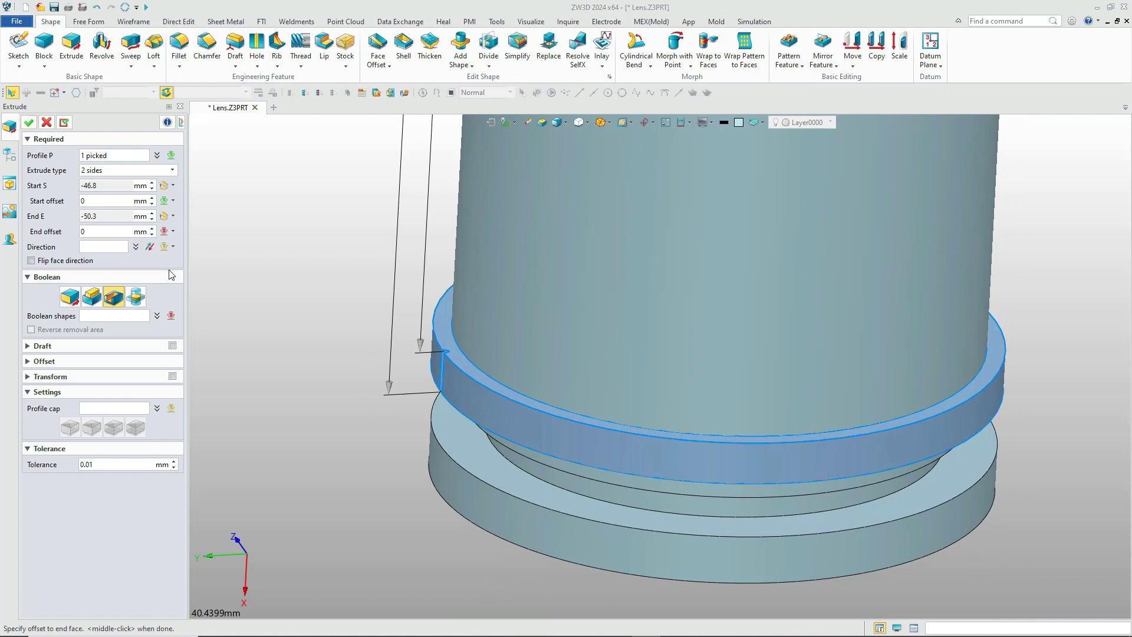
# Step: Choose the barrel solid as the body to cut and complete the notch extrusion
pyautogui.click(114, 316)
pyautogui.click(569, 316)
pyautogui.click(29, 123)
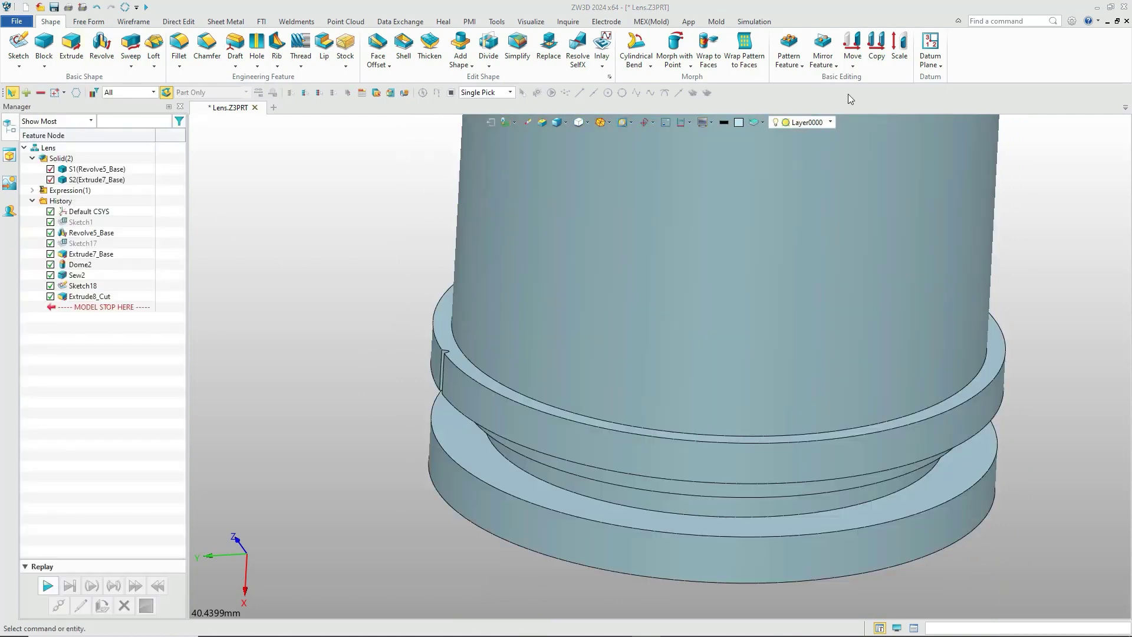
# Step: Pattern the notch cut circularly about the barrel's X axis with 30 instances spaced 6 degrees apart
pyautogui.click(789, 47)
pyautogui.click(444, 354)
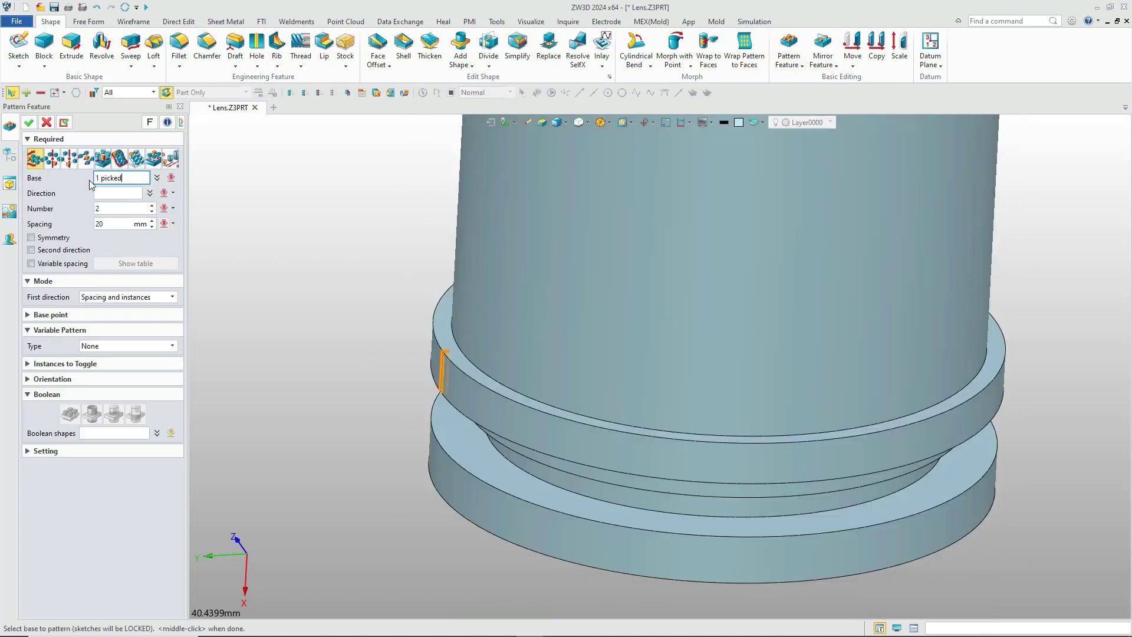
pyautogui.click(54, 159)
pyautogui.scroll(-3, 383, 486)
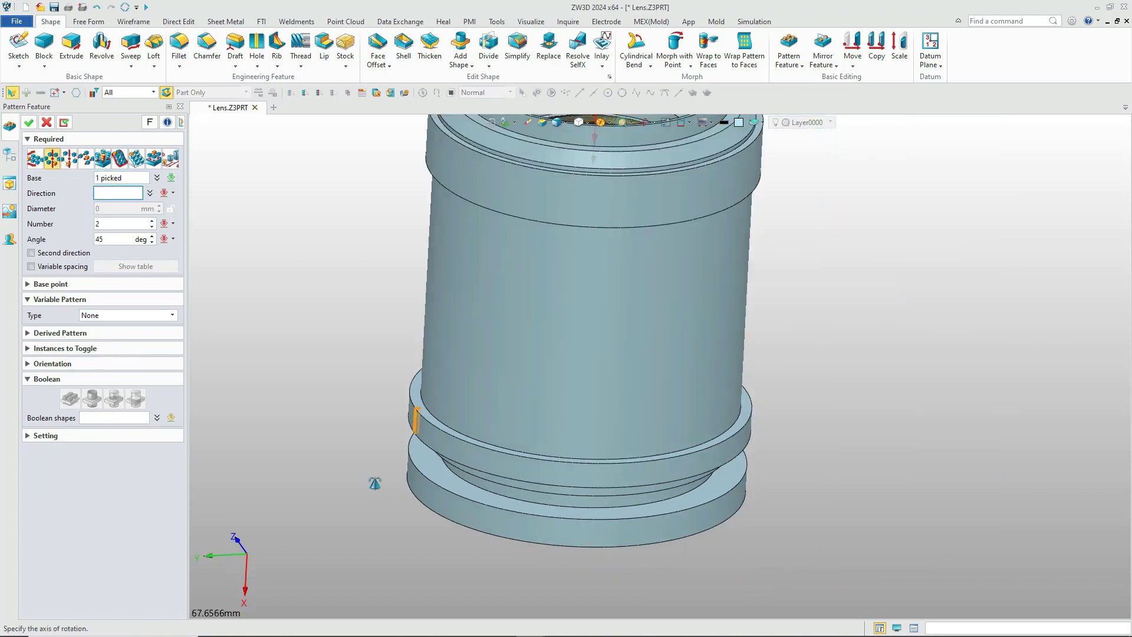
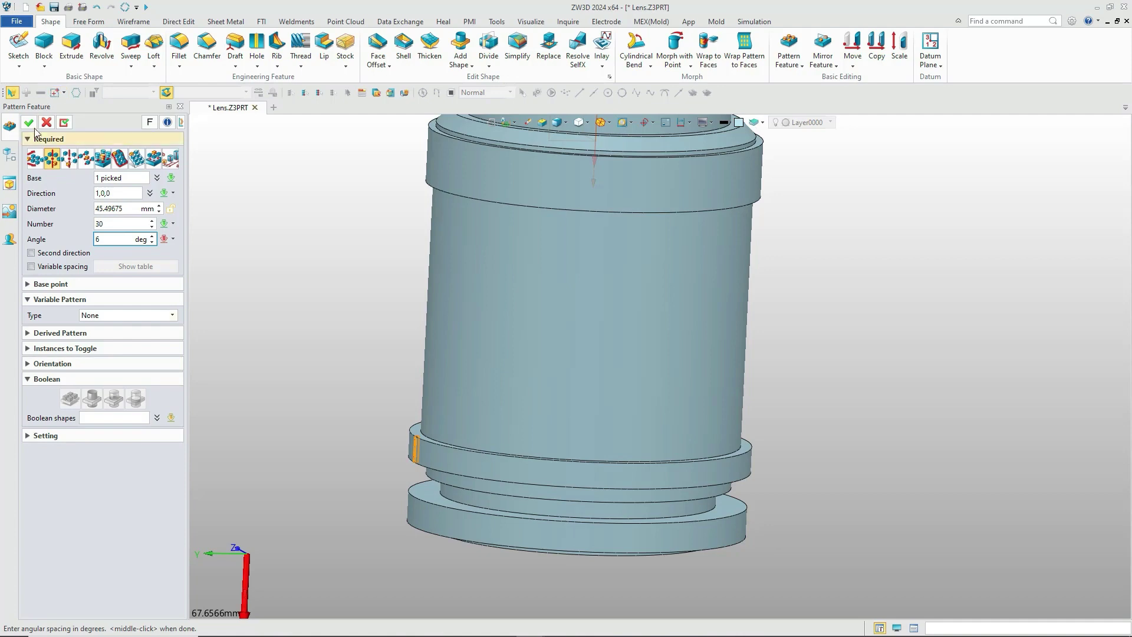
pyautogui.click(29, 123)
pyautogui.moveTo(354, 361); pyautogui.dragTo(463, 411, button='right')
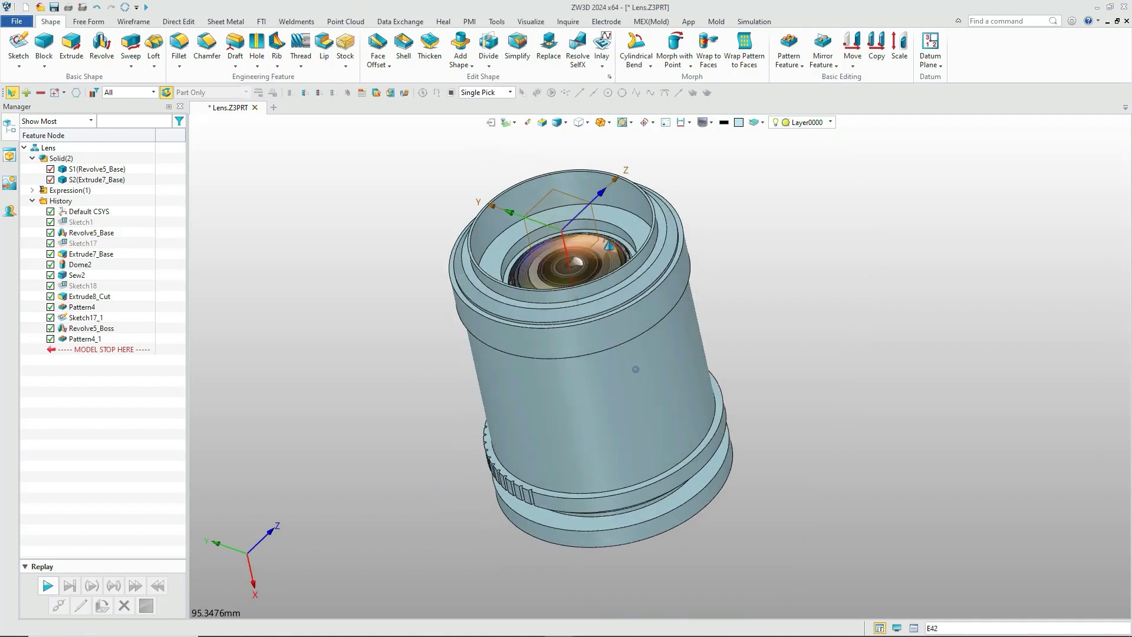
# Step: Start a new sketch on the default XY plane
pyautogui.moveTo(634, 369); pyautogui.dragTo(635, 370, button='middle')
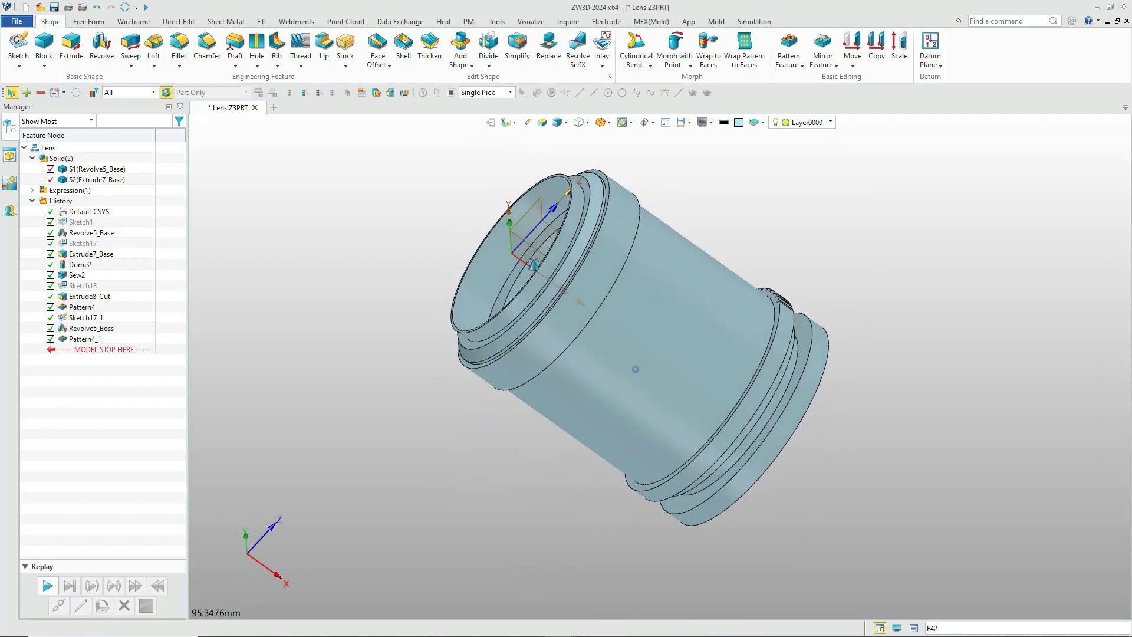
pyautogui.click(16, 46)
pyautogui.moveTo(399, 204); pyautogui.dragTo(412, 253, button='right')
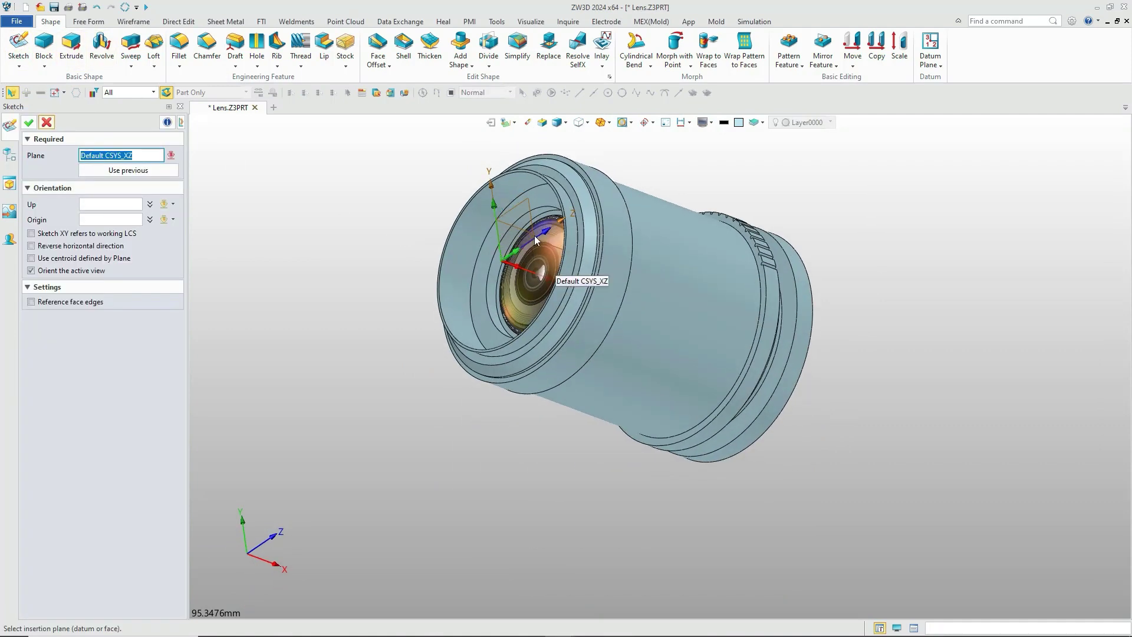
pyautogui.moveTo(535, 235); pyautogui.dragTo(528, 294, button='right')
pyautogui.click(514, 281)
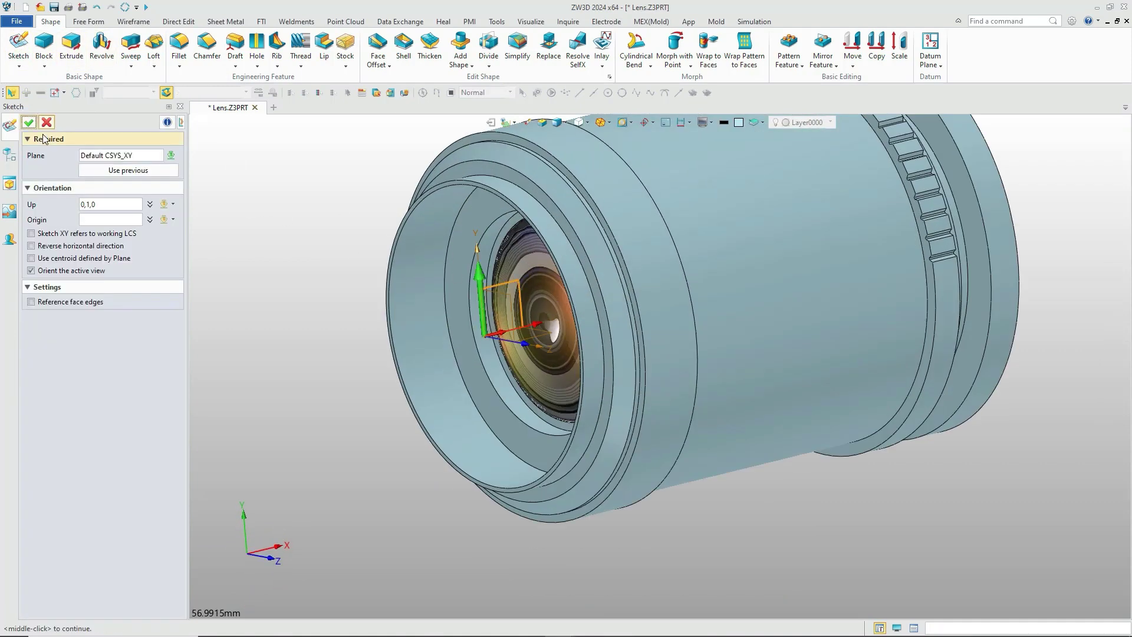
pyautogui.click(28, 122)
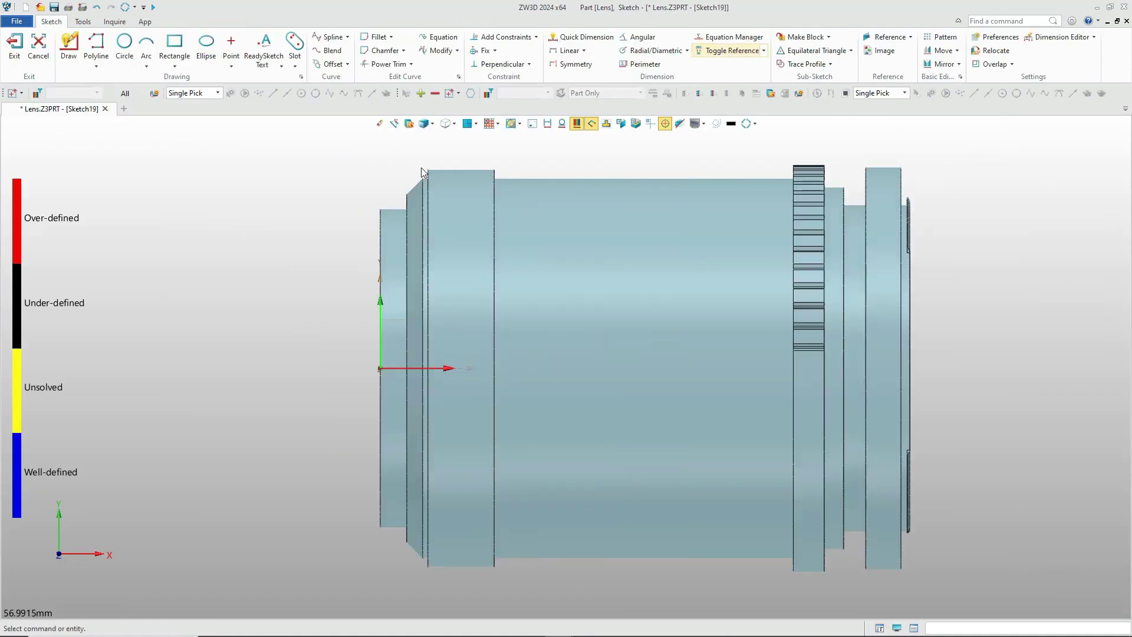
# Step: Sketch a closed triangle with a base about 0.65 mm long on the upper edge of the wide ring near the barrel's front
pyautogui.scroll(8, 448, 165)
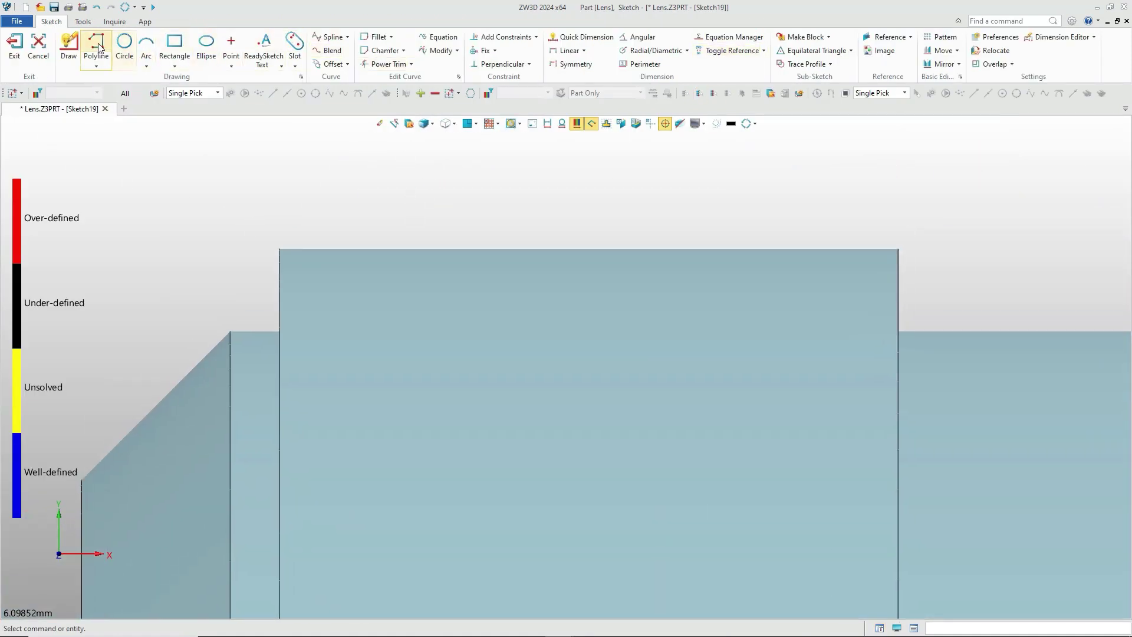
pyautogui.click(97, 48)
pyautogui.click(335, 219)
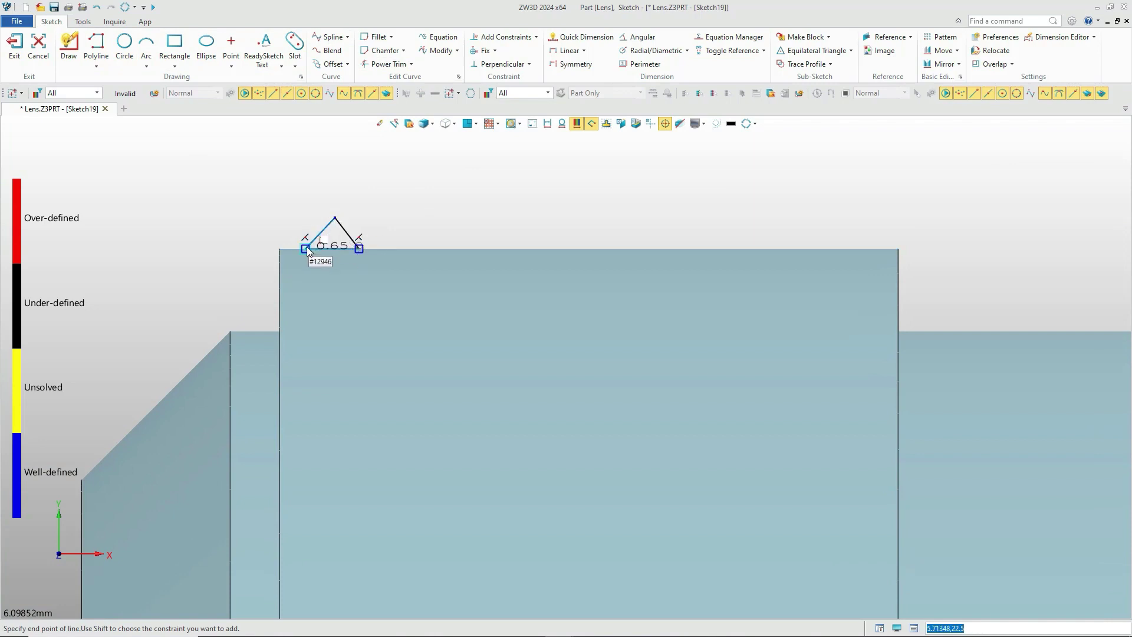
pyautogui.click(307, 248)
# Step: Constrain the triangle's two slanted sides to equal length
pyautogui.click(528, 64)
pyautogui.click(519, 253)
pyautogui.click(321, 233)
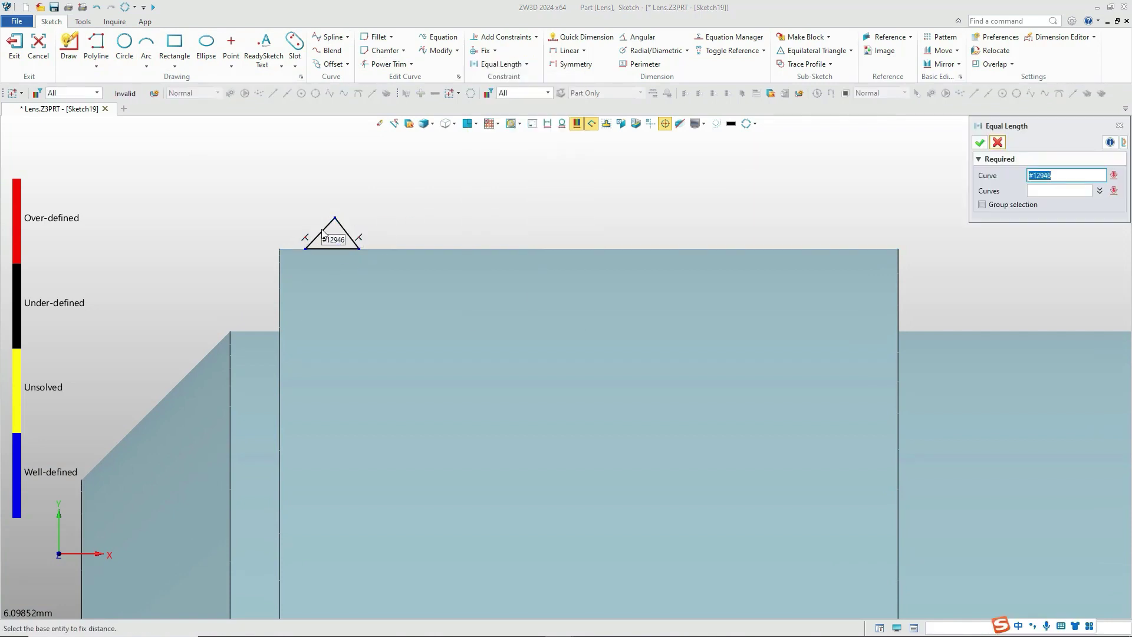
pyautogui.click(348, 234)
pyautogui.middleClick(369, 221)
# Step: Make the triangle's two slanted sides perpendicular to each other
pyautogui.click(527, 64)
pyautogui.click(495, 165)
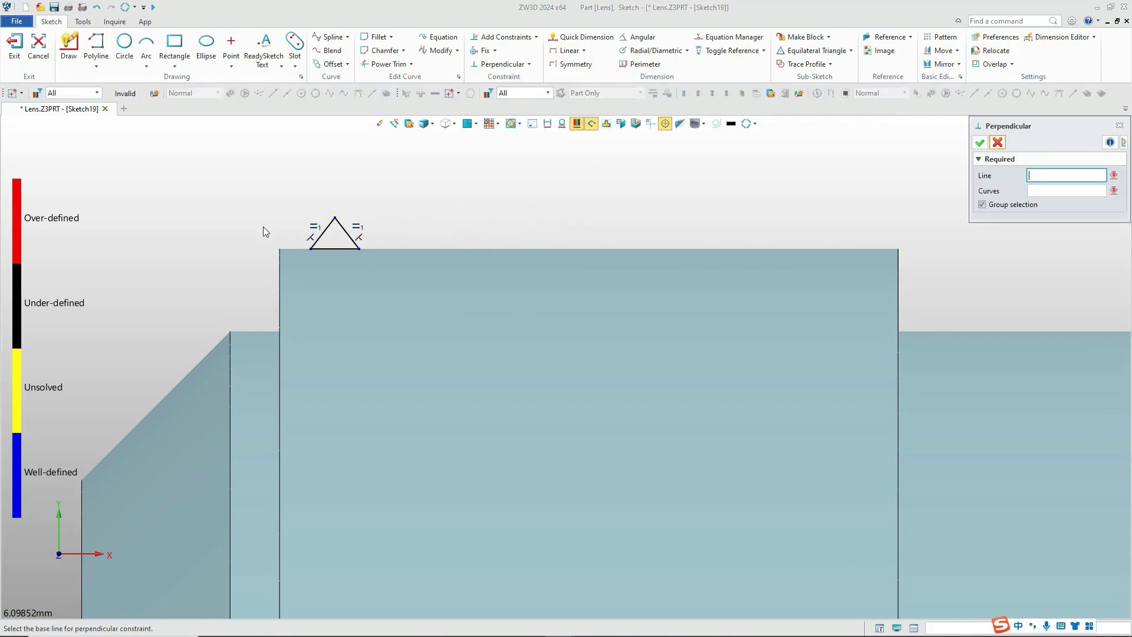
pyautogui.click(329, 227)
pyautogui.click(347, 230)
pyautogui.middleClick(412, 192)
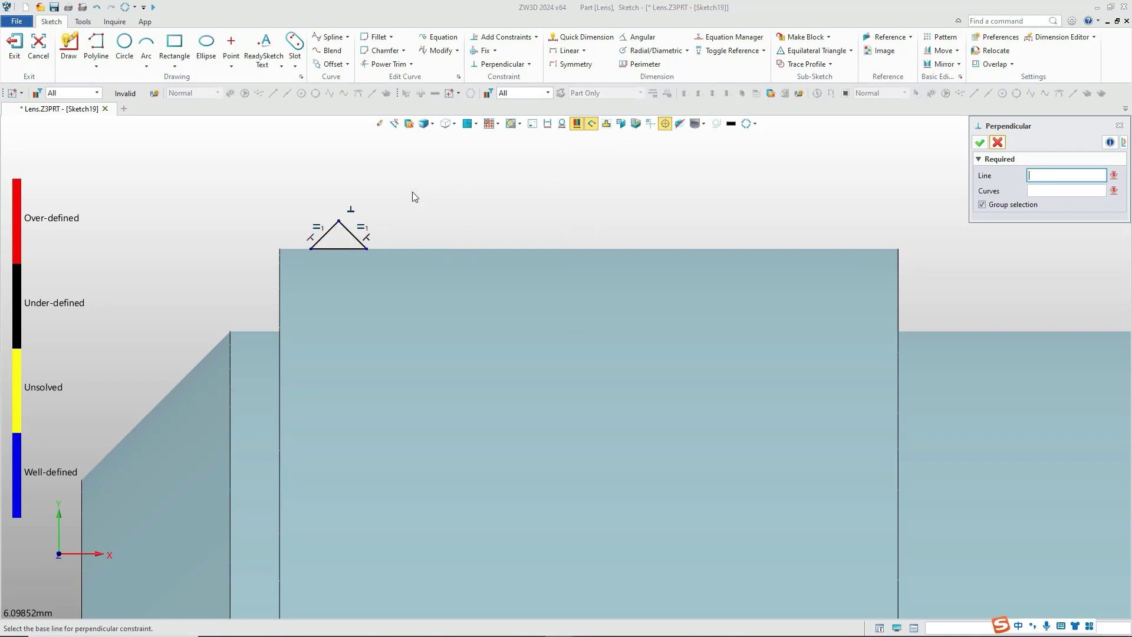
# Step: Dimension the triangle's base to 0.5 mm
pyautogui.click(567, 36)
pyautogui.click(339, 248)
pyautogui.click(337, 271)
pyautogui.write('0.5')
pyautogui.press('Return')
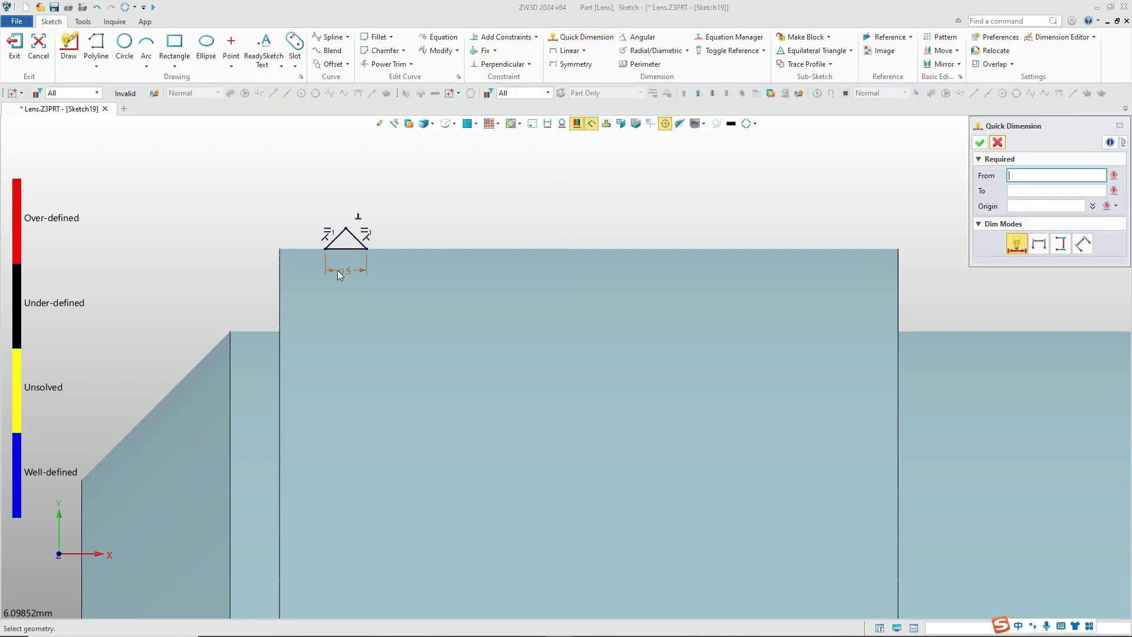
# Step: Dimension the gap between the ring's front corner and the triangle's nearest corner to 0.2 mm
pyautogui.click(280, 249)
pyautogui.click(325, 249)
pyautogui.click(306, 263)
pyautogui.write('0.2')
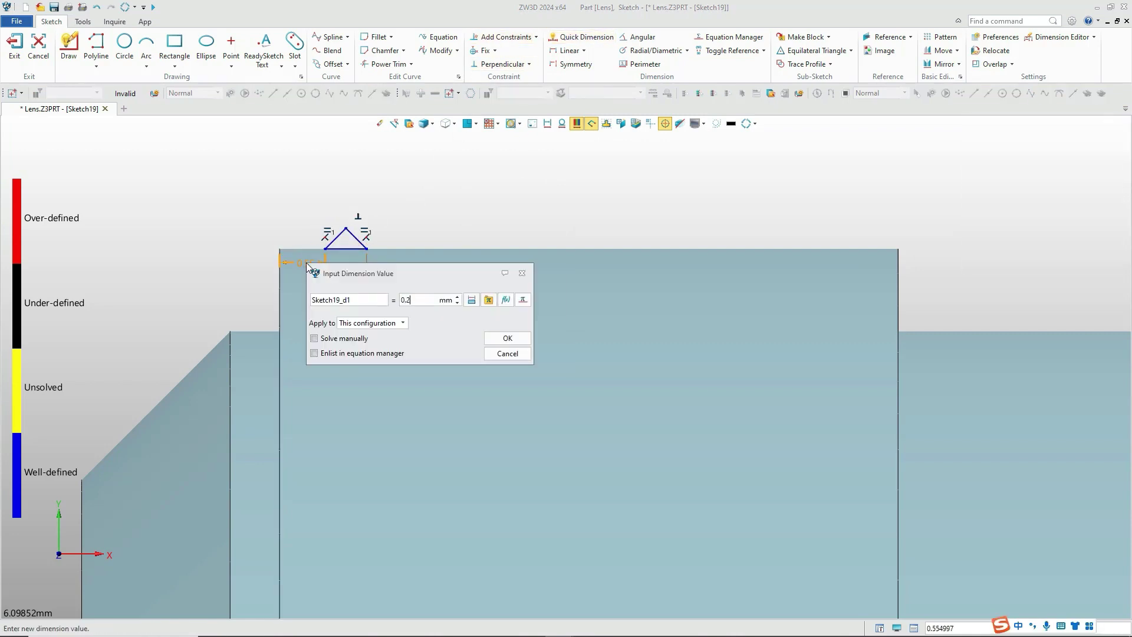
pyautogui.press('Return')
pyautogui.click(979, 145)
# Step: Pattern the triangle linearly along the ring's edge with 12 instances at 0.6 mm pitch, and finish the sketch
pyautogui.click(945, 37)
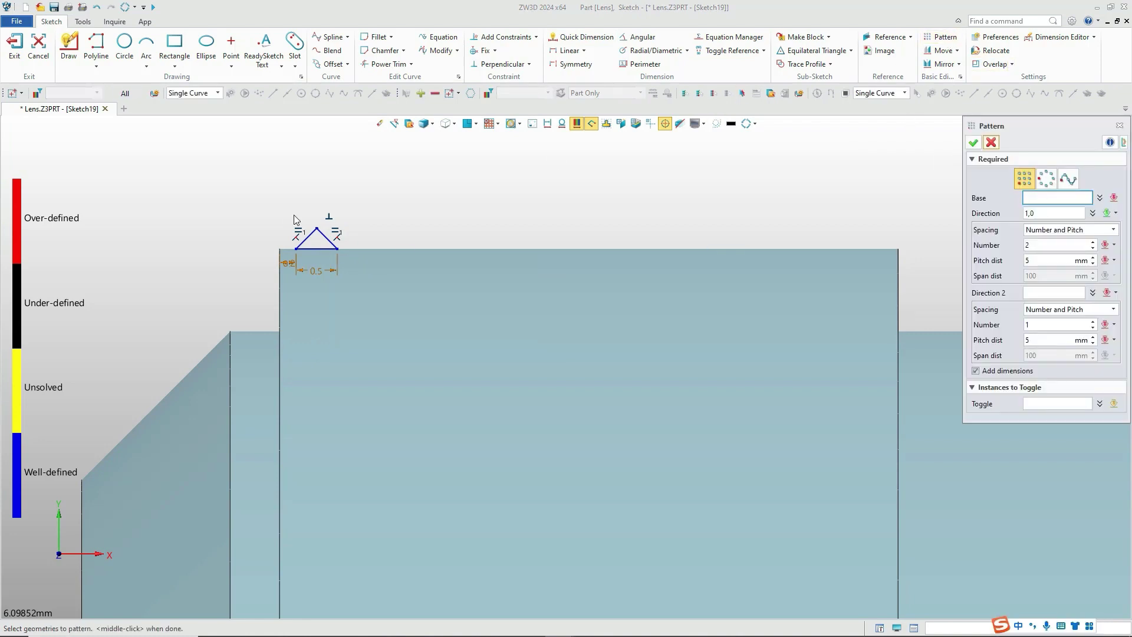
pyautogui.moveTo(289, 211); pyautogui.dragTo(351, 267)
pyautogui.click(1024, 245)
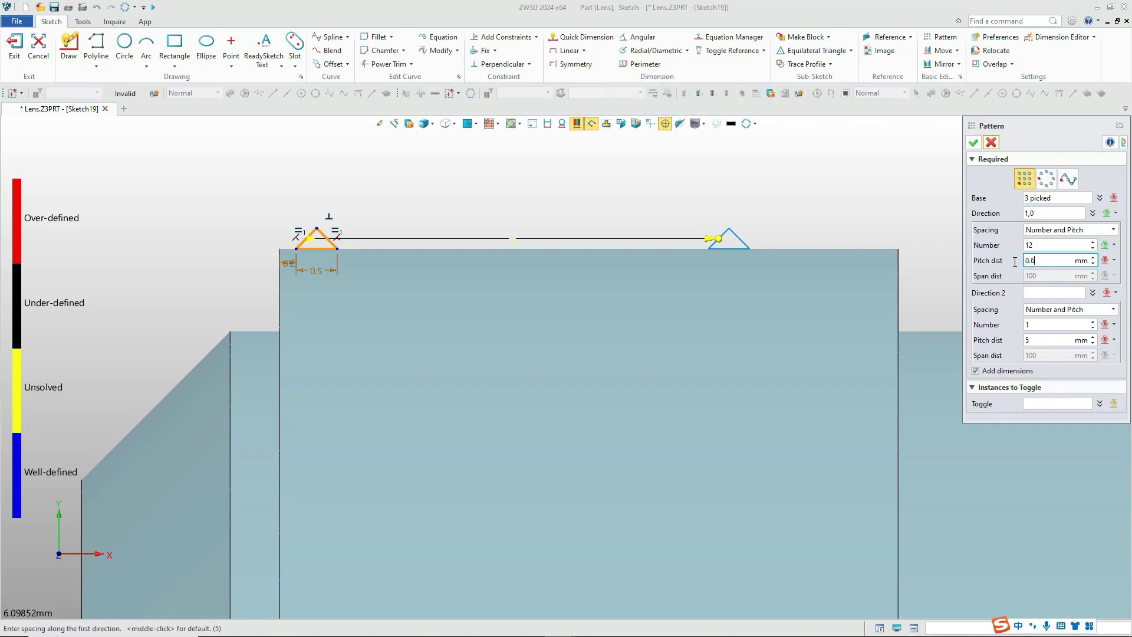
pyautogui.press('Return')
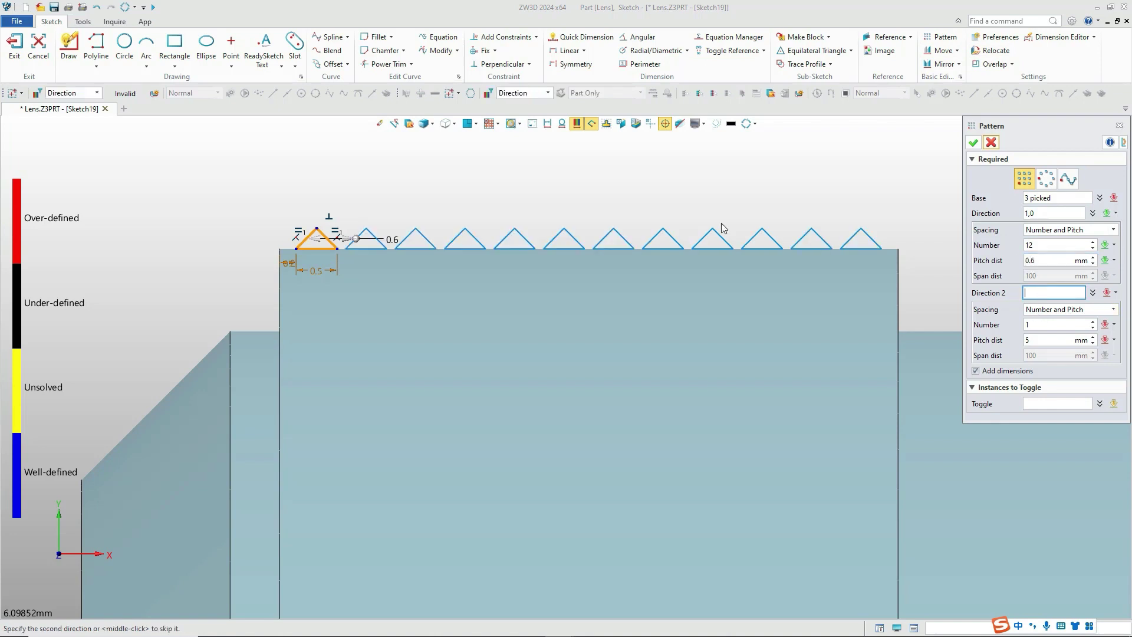
pyautogui.click(972, 143)
pyautogui.scroll(5, 445, 213)
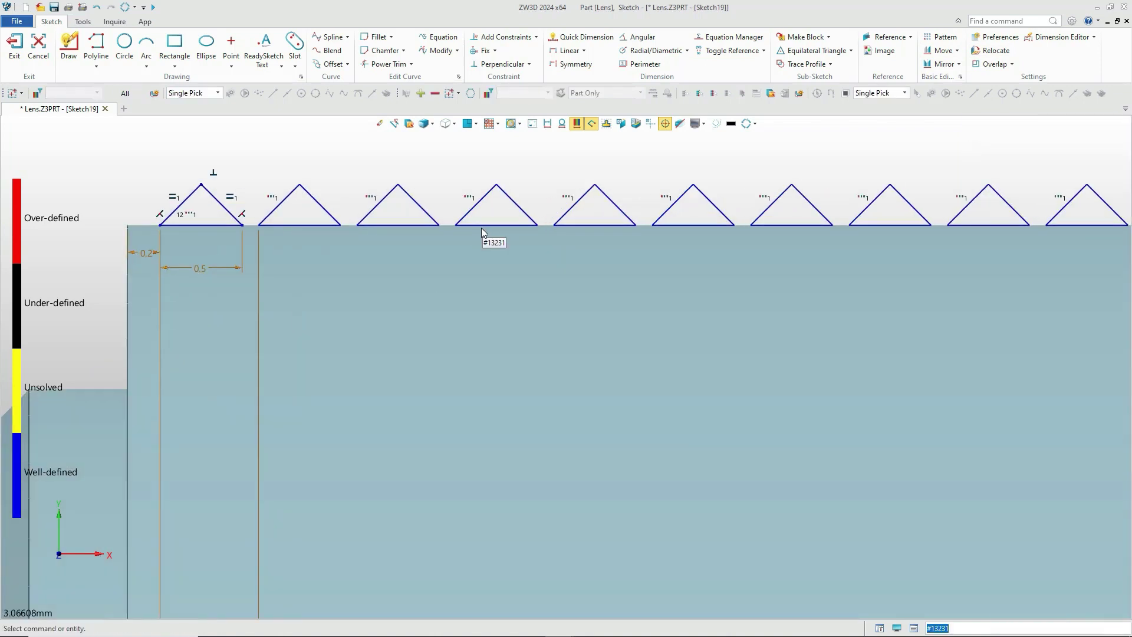
pyautogui.scroll(-4, 446, 213)
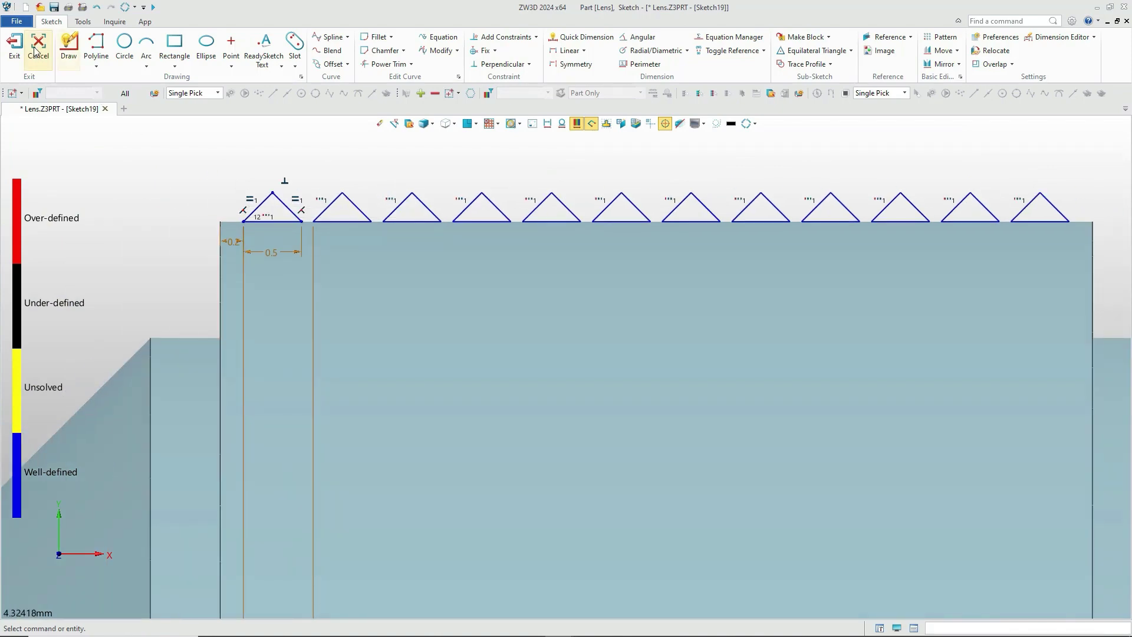
pyautogui.click(14, 44)
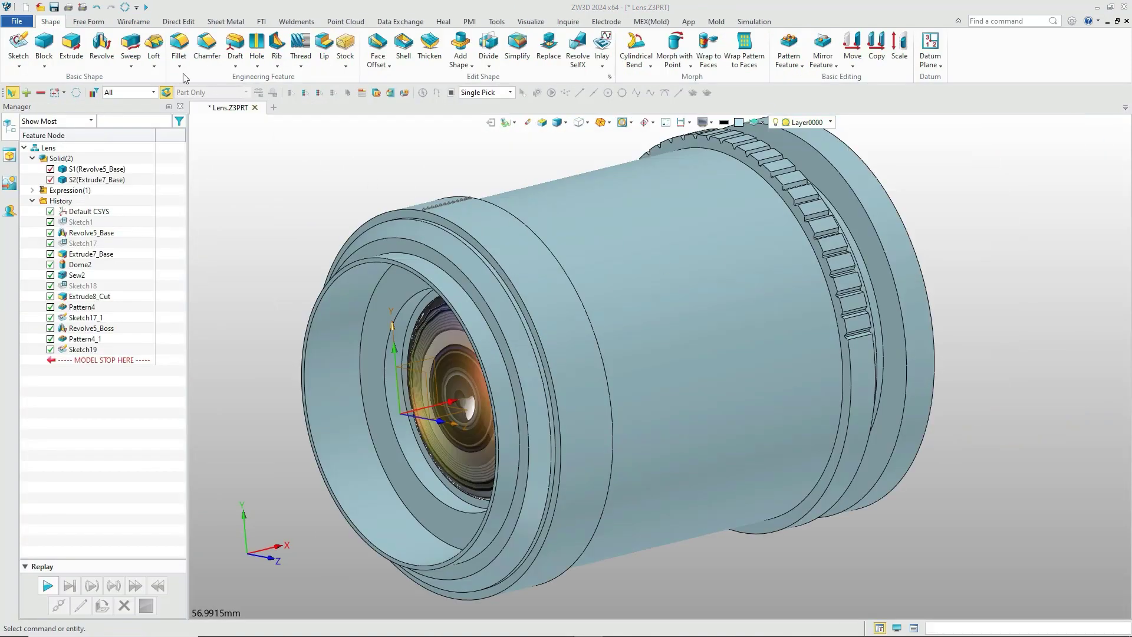
# Step: Revolve the triangle row 360 degrees about the X axis as separate base solids around the front ring
pyautogui.click(100, 53)
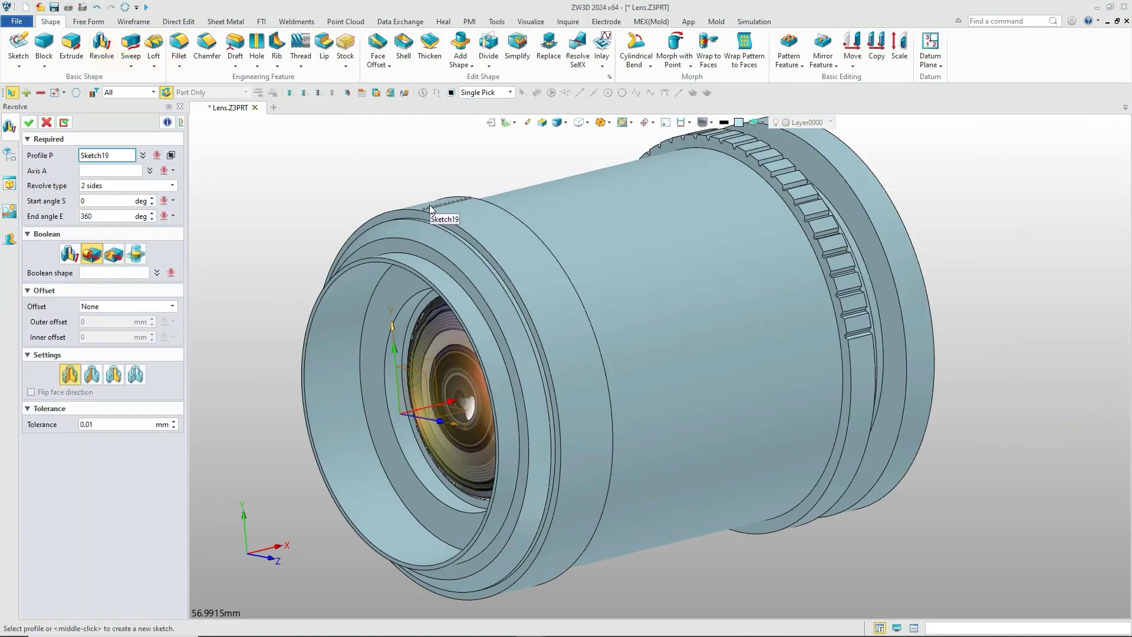
pyautogui.click(415, 408)
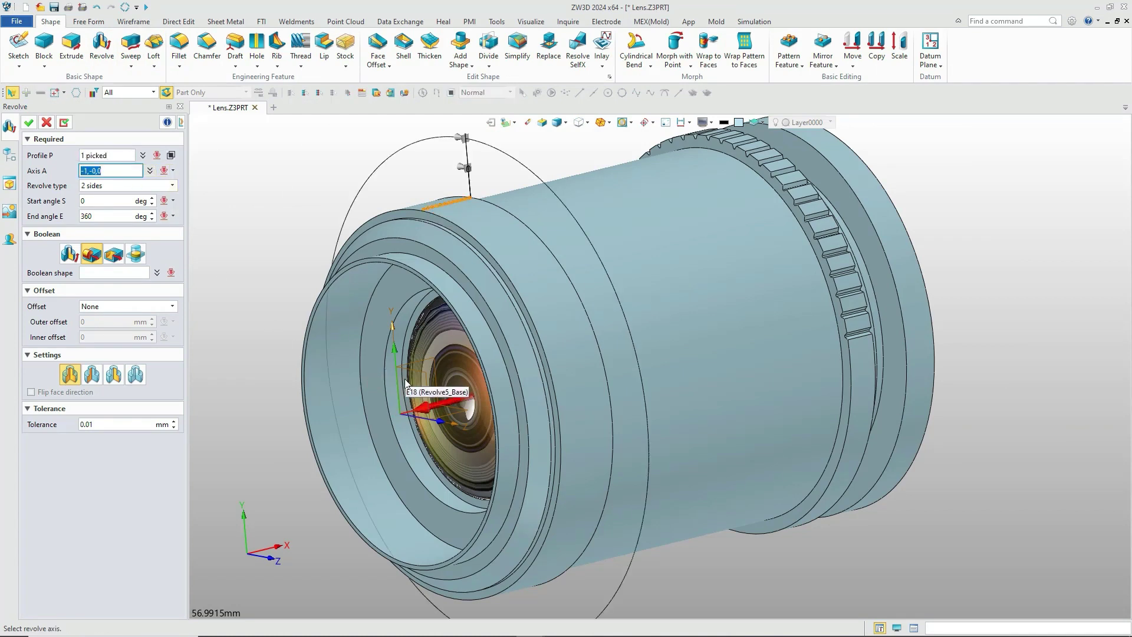
pyautogui.click(267, 552)
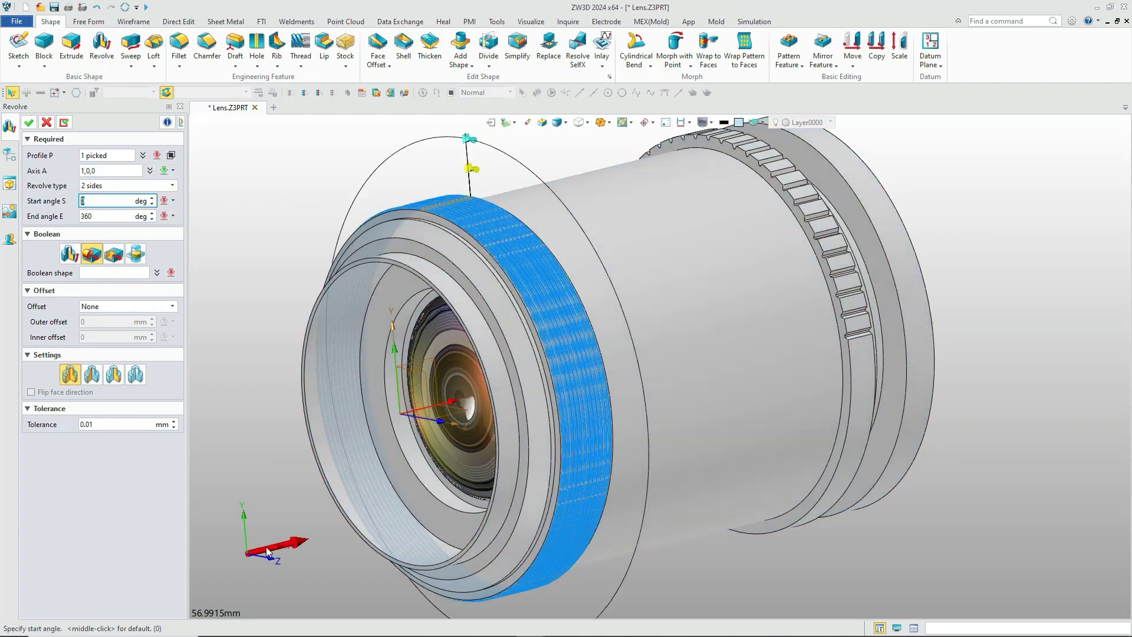
pyautogui.click(69, 254)
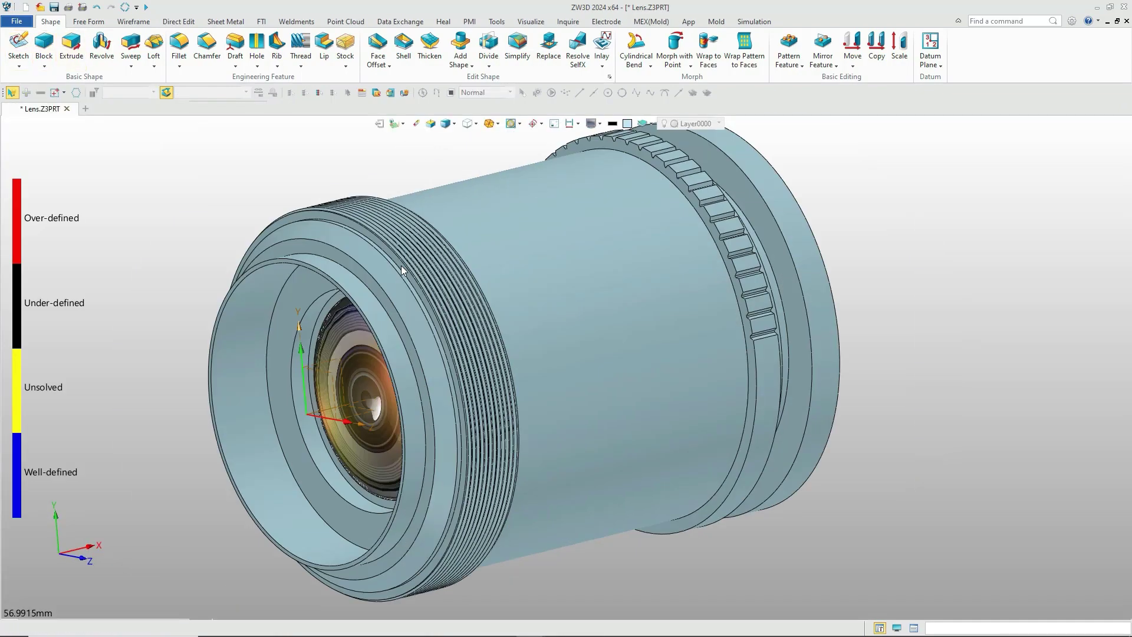
# Step: Start a sketch on the front ring's end face and reference the ridge crest circle and the ring's edge circle as construction geometry
pyautogui.click(401, 265)
pyautogui.scroll(10, 573, 174)
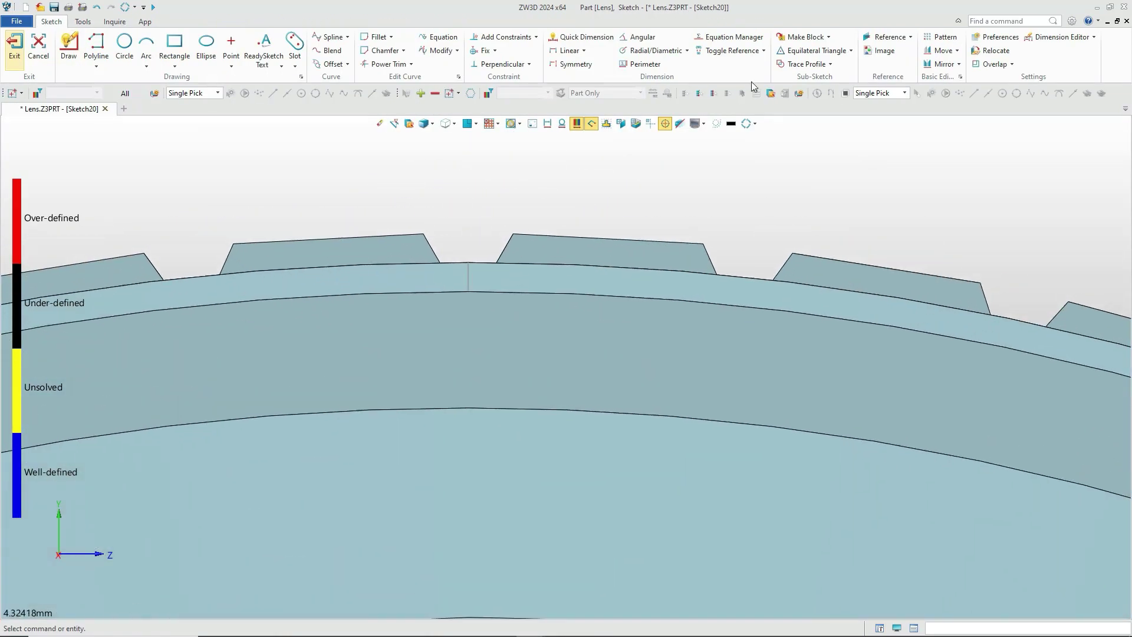
pyautogui.click(888, 37)
pyautogui.click(480, 261)
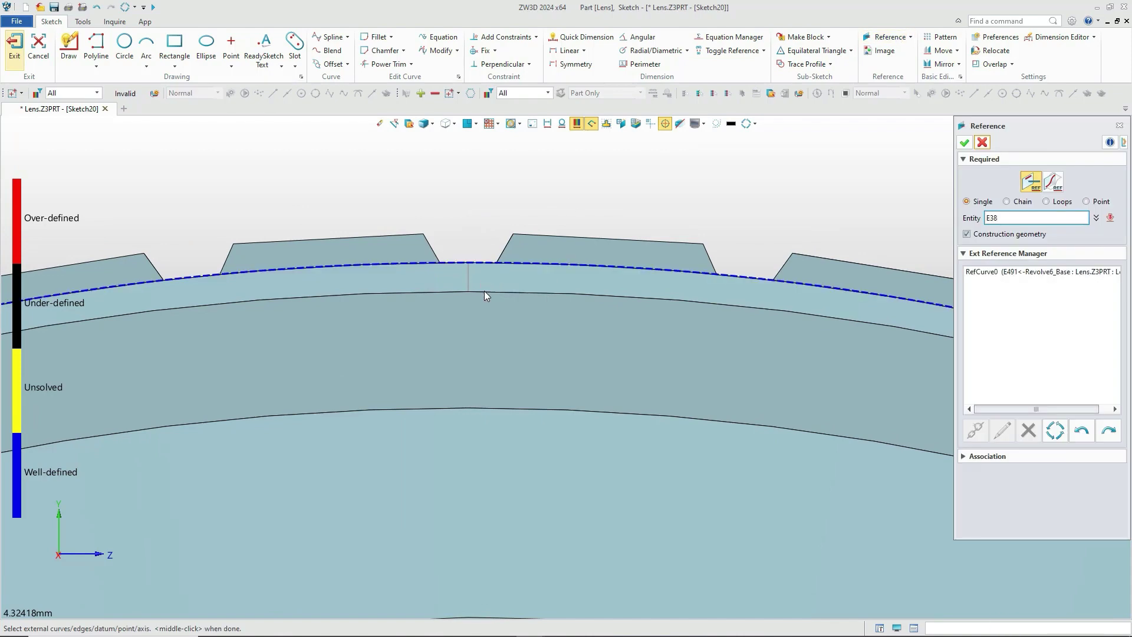
pyautogui.click(483, 292)
pyautogui.click(964, 142)
# Step: Draw a vertical construction axis through the lens centre
pyautogui.scroll(7, 463, 269)
pyautogui.click(95, 65)
pyautogui.click(117, 145)
pyautogui.scroll(-9, 533, 318)
pyautogui.scroll(-6, 533, 317)
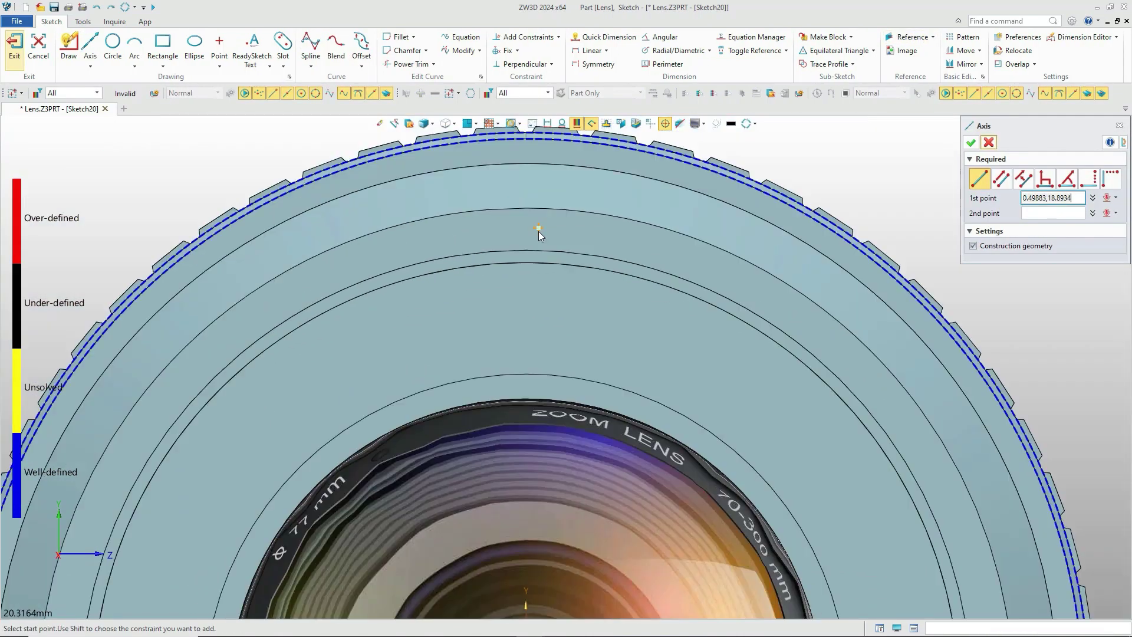
pyautogui.click(531, 570)
pyautogui.click(532, 437)
pyautogui.middleClick(537, 297)
# Step: Draw two slanted lines from the axis's intersection with the outer reference circle down to the inner circle, one on each side
pyautogui.scroll(8, 536, 295)
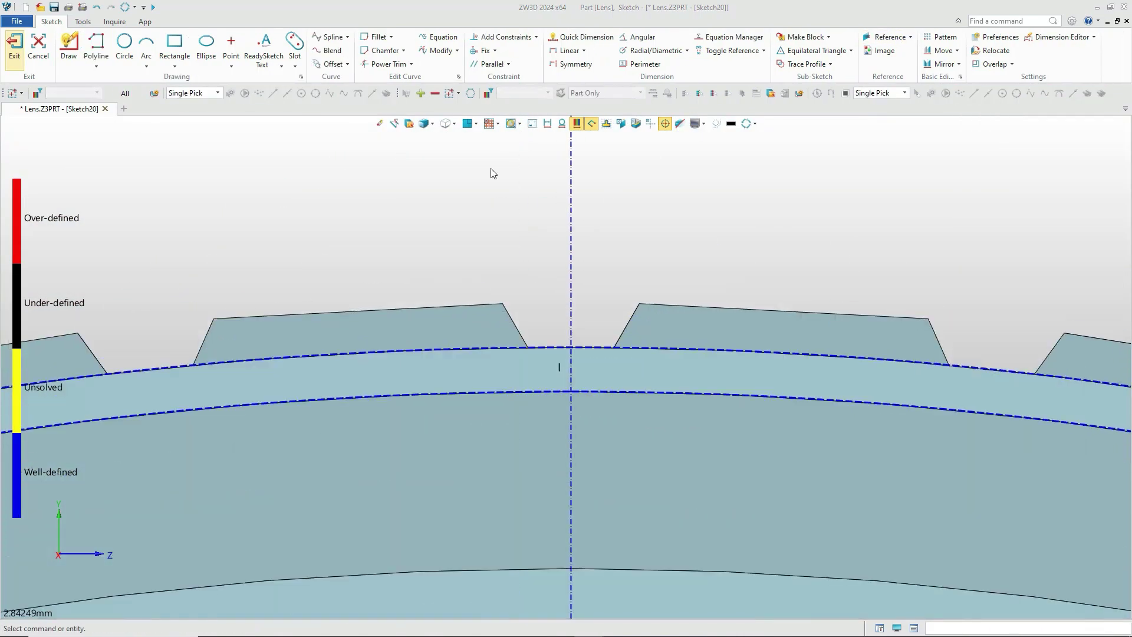
pyautogui.click(97, 44)
pyautogui.click(570, 347)
pyautogui.click(515, 391)
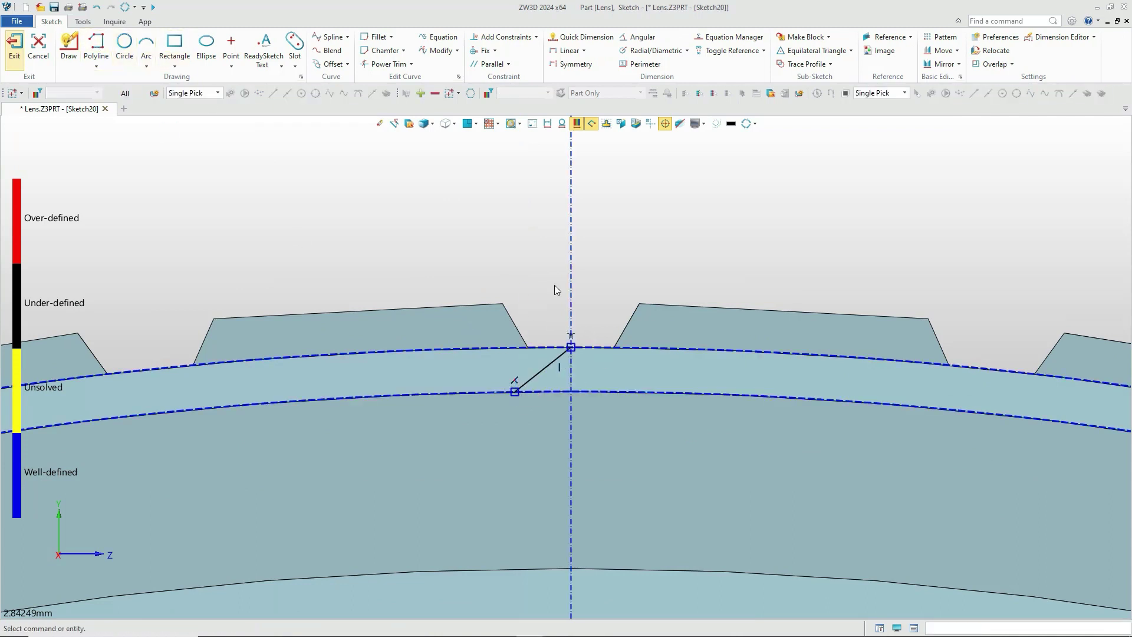
pyautogui.click(571, 347)
pyautogui.click(626, 391)
pyautogui.middleClick(612, 383)
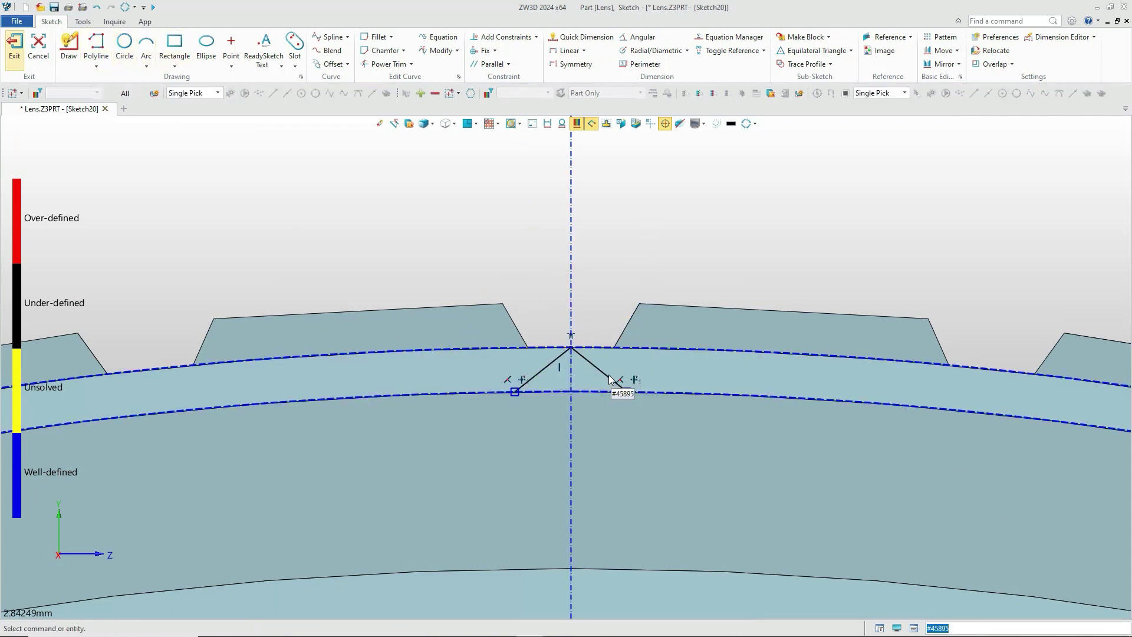
# Step: Constrain the two slanted notch lines to equal length
pyautogui.click(489, 63)
pyautogui.click(508, 64)
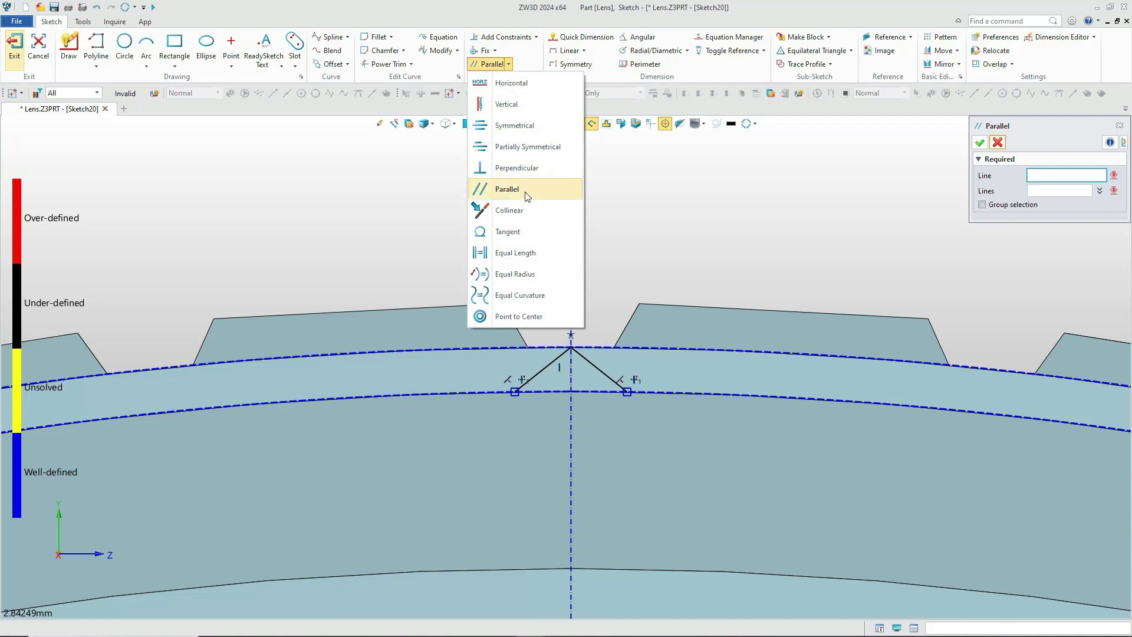
pyautogui.click(501, 251)
pyautogui.click(543, 369)
pyautogui.click(590, 362)
pyautogui.middleClick(601, 369)
pyautogui.click(980, 142)
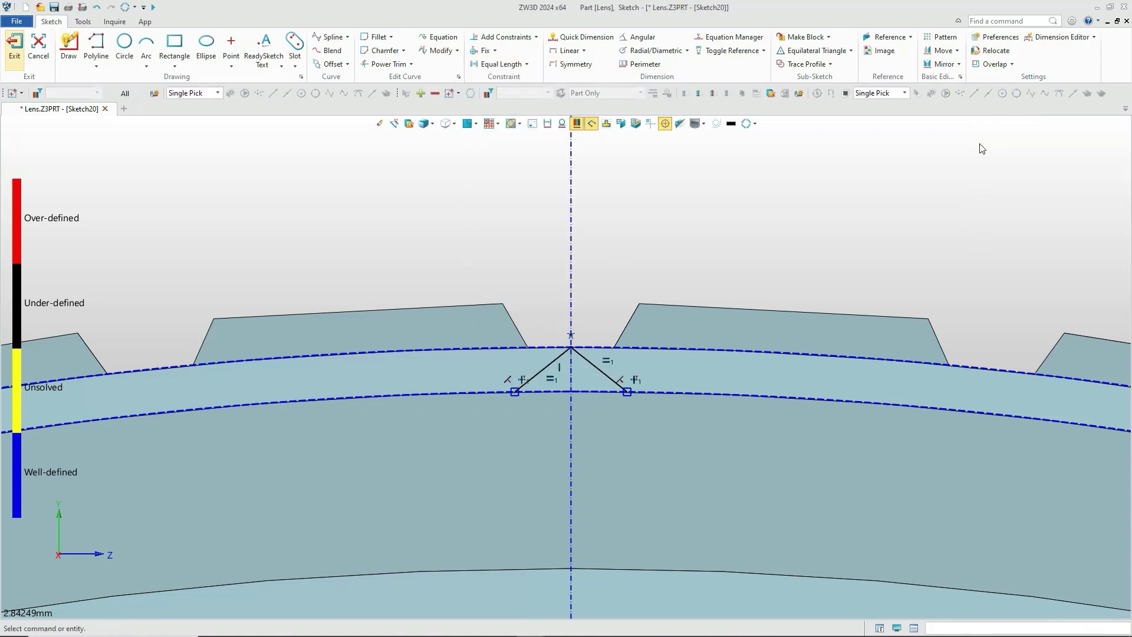
# Step: Set the horizontal distance from the axis to the lower end of one slanted line to 0.2 mm
pyautogui.scroll(3, 597, 392)
pyautogui.click(568, 51)
pyautogui.click(669, 388)
pyautogui.click(546, 382)
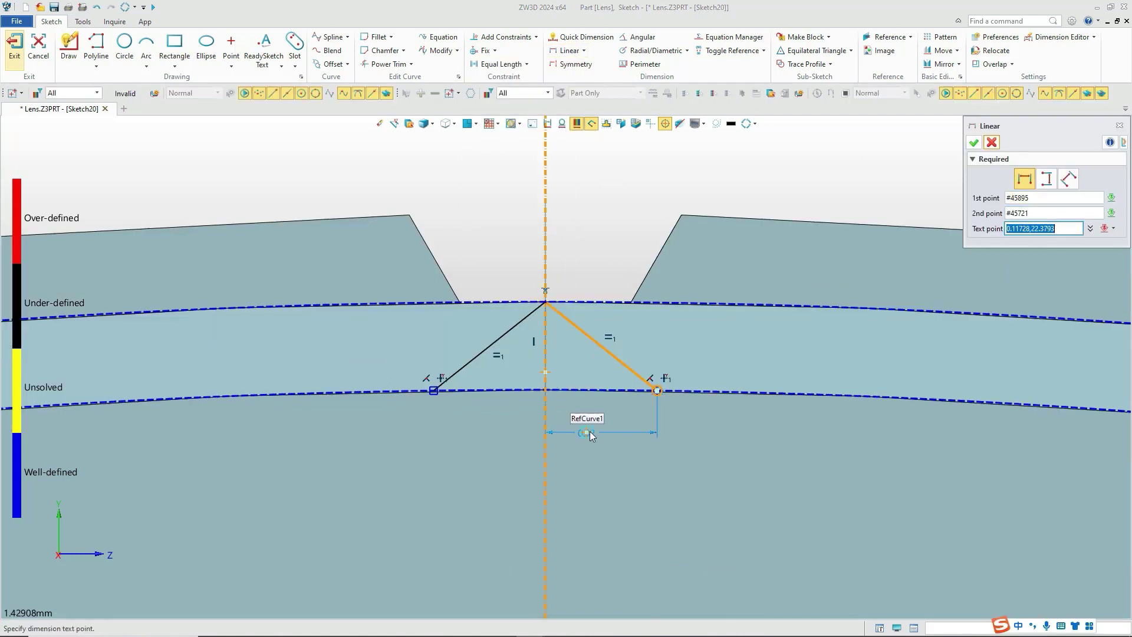
pyautogui.click(612, 410)
pyautogui.write('0.2')
pyautogui.press('Return')
pyautogui.click(978, 146)
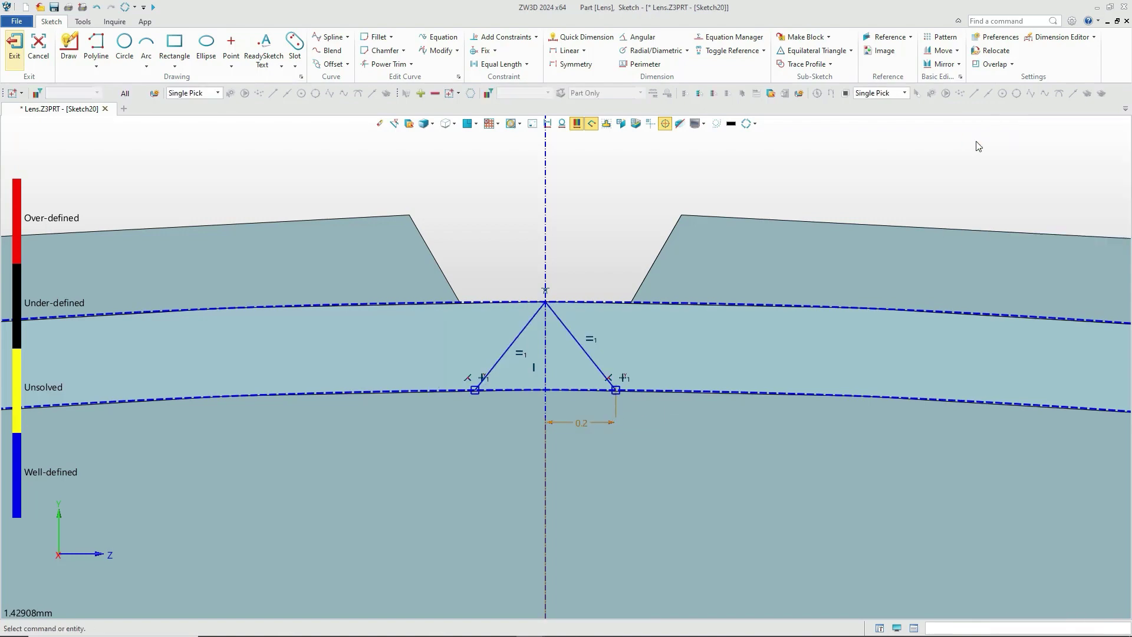
# Step: Trace the closed notch profile bounded by the slanted lines and the inner reference circle, and finish the sketch
pyautogui.click(794, 64)
pyautogui.click(563, 371)
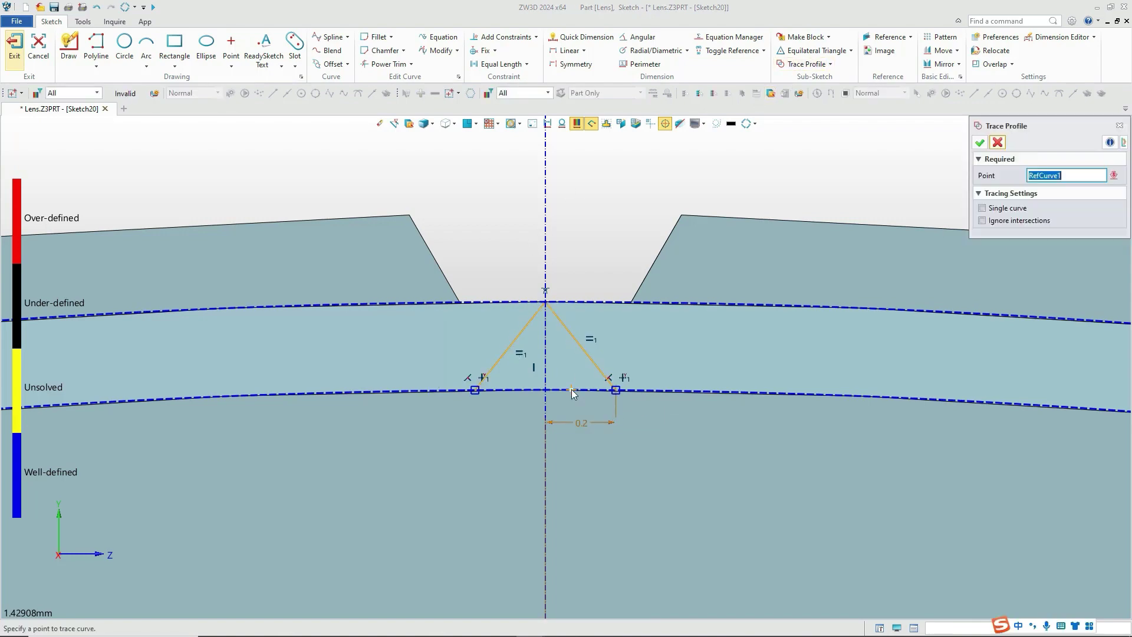
pyautogui.middleClick(572, 386)
pyautogui.click(14, 47)
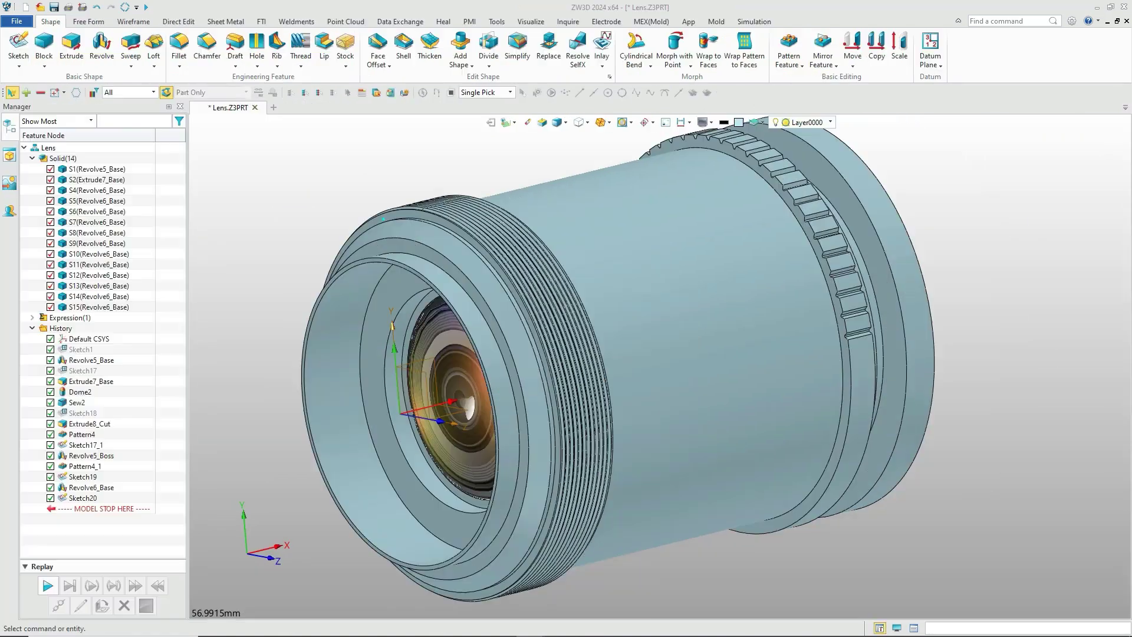
# Step: Extrude the notch profile across the ridged front ring, with its start and end set to points on the front and rear ridge edges
pyautogui.click(72, 47)
pyautogui.click(383, 224)
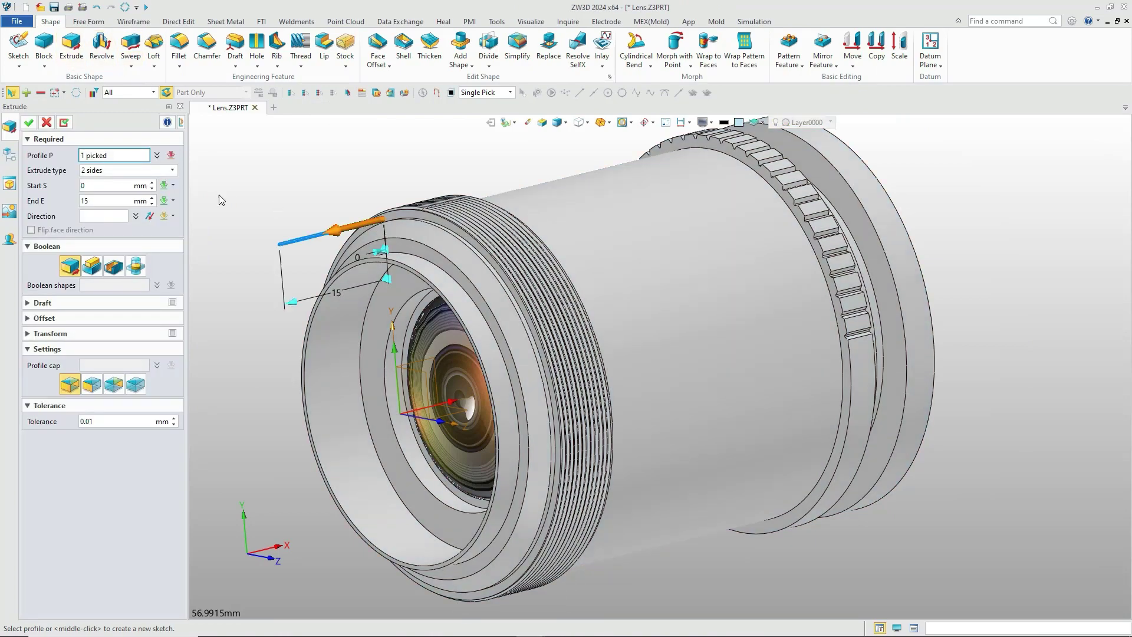
pyautogui.click(174, 185)
pyautogui.click(209, 251)
pyautogui.scroll(8, 437, 192)
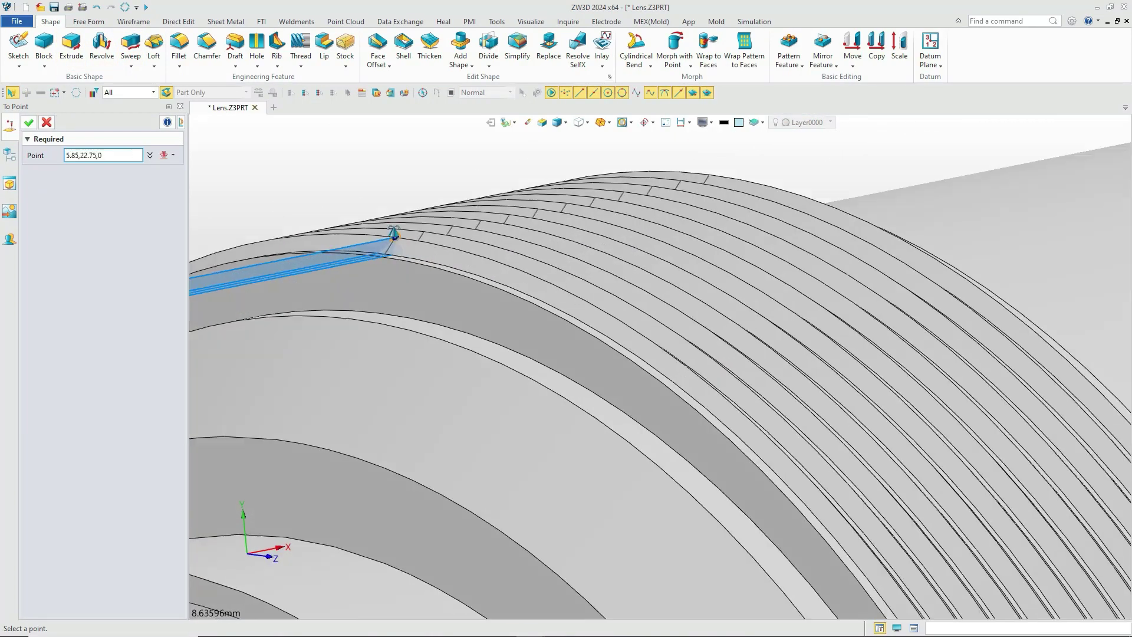
pyautogui.moveTo(394, 232); pyautogui.dragTo(385, 256, button='right')
pyautogui.click(384, 254)
pyautogui.click(173, 202)
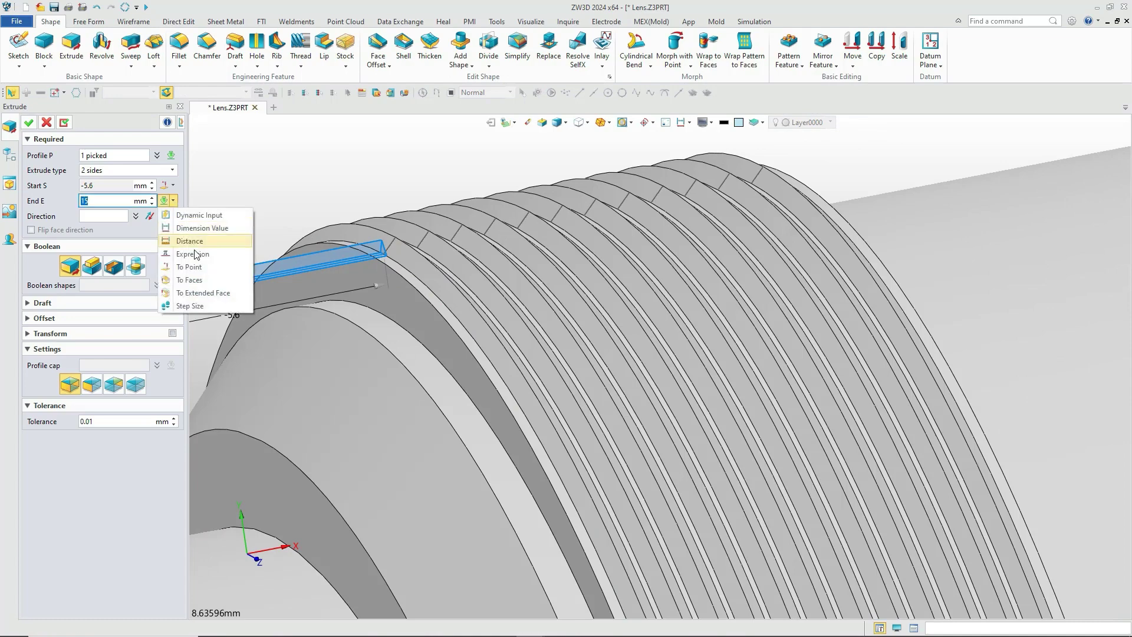
pyautogui.click(195, 265)
pyautogui.moveTo(816, 177); pyautogui.dragTo(767, 177, button='right')
pyautogui.scroll(3, 1027, 167)
pyautogui.click(1018, 150)
pyautogui.scroll(-3, 1019, 151)
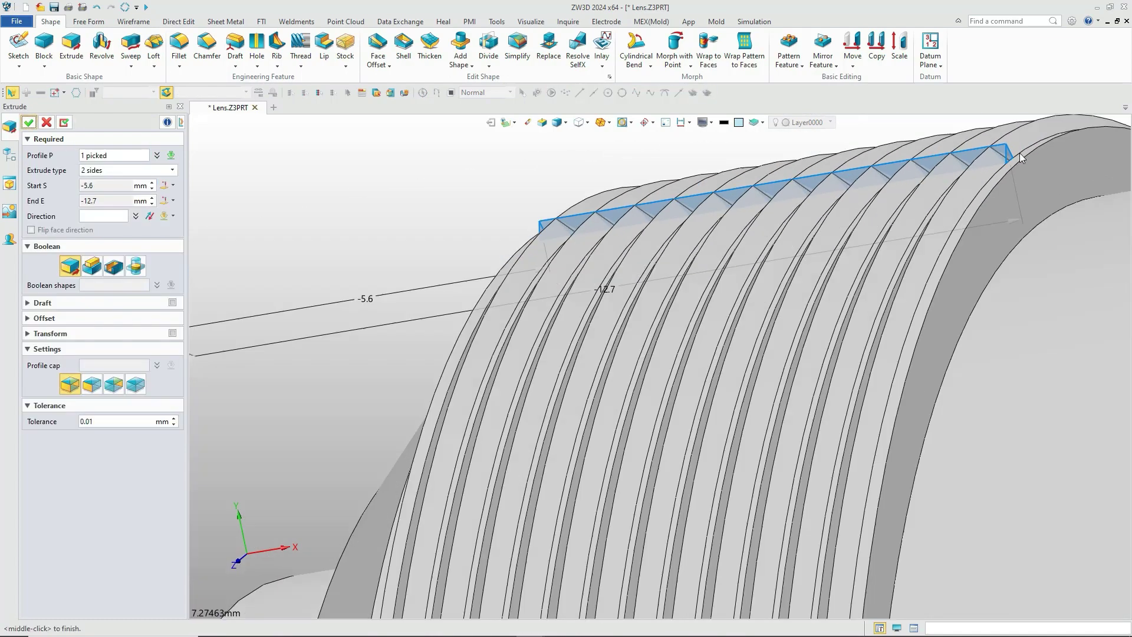
pyautogui.moveTo(1019, 150); pyautogui.dragTo(1065, 154, button='right')
# Step: Intersect the extrusion with all twelve ridge rings to leave a single row of pyramid-shaped teeth
pyautogui.click(137, 267)
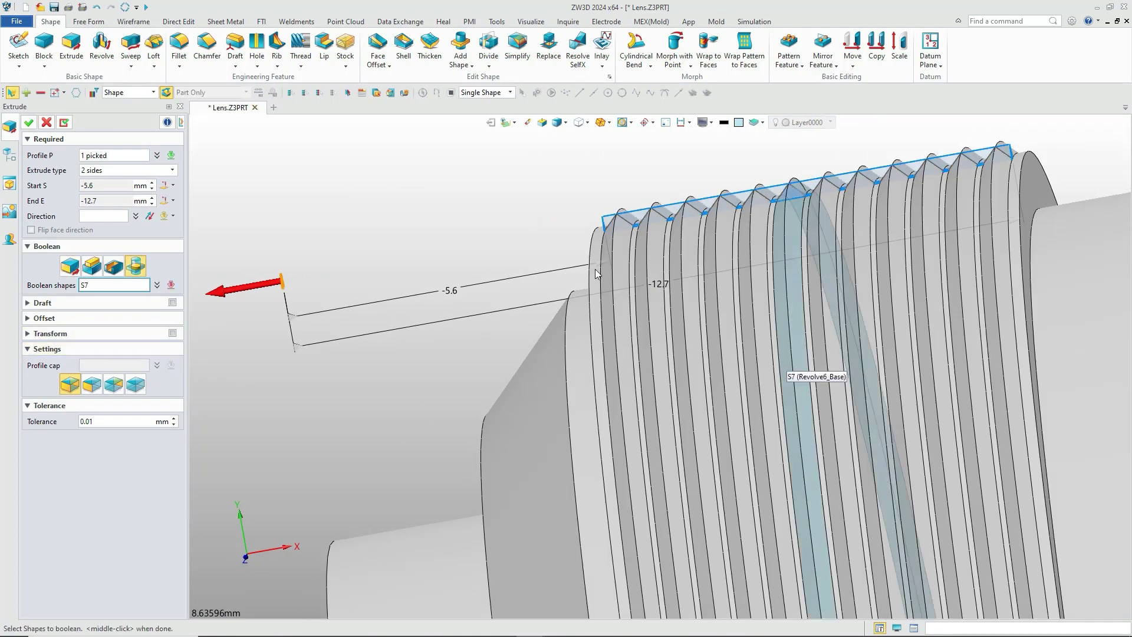
pyautogui.click(615, 277)
pyautogui.click(751, 235)
pyautogui.click(847, 217)
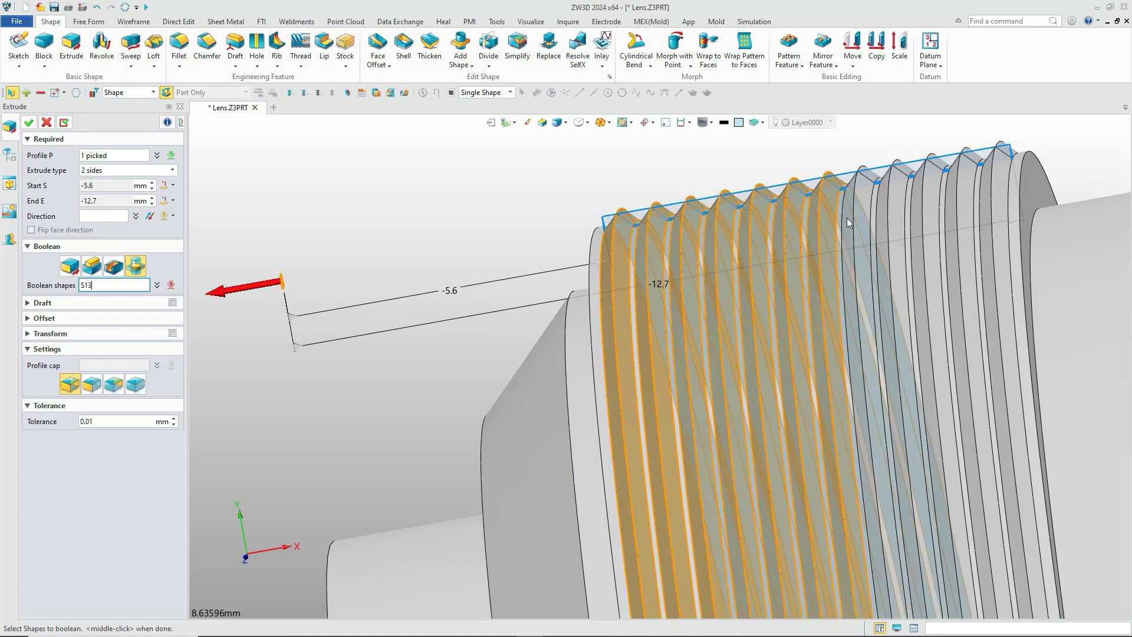
pyautogui.click(901, 204)
pyautogui.click(971, 191)
pyautogui.click(1000, 187)
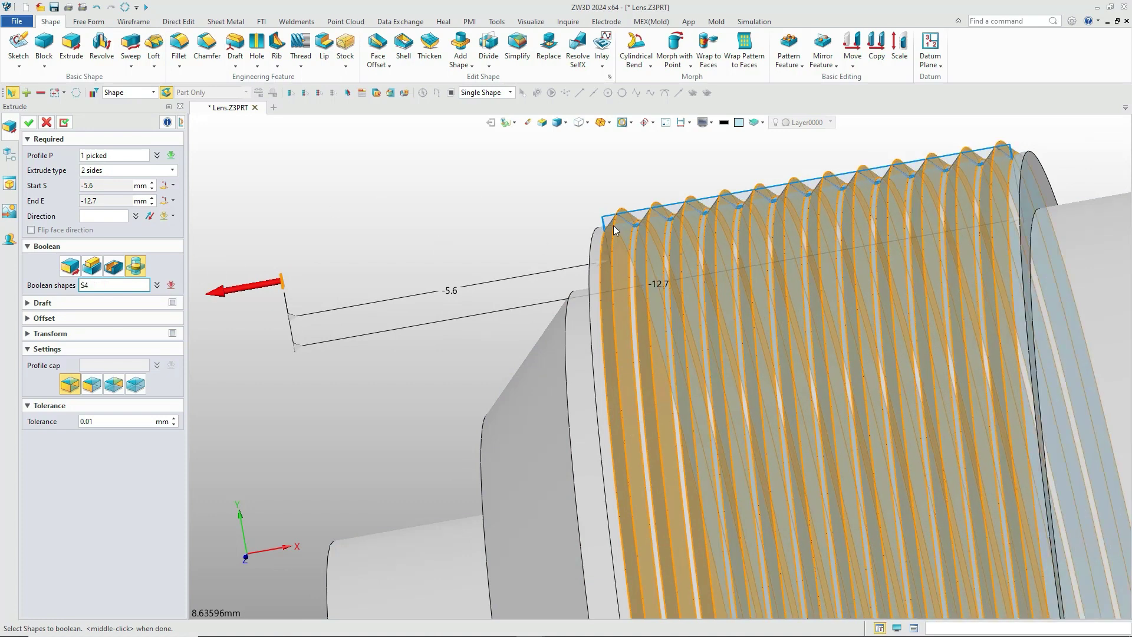
pyautogui.moveTo(615, 230); pyautogui.dragTo(616, 223, button='right')
pyautogui.click(28, 122)
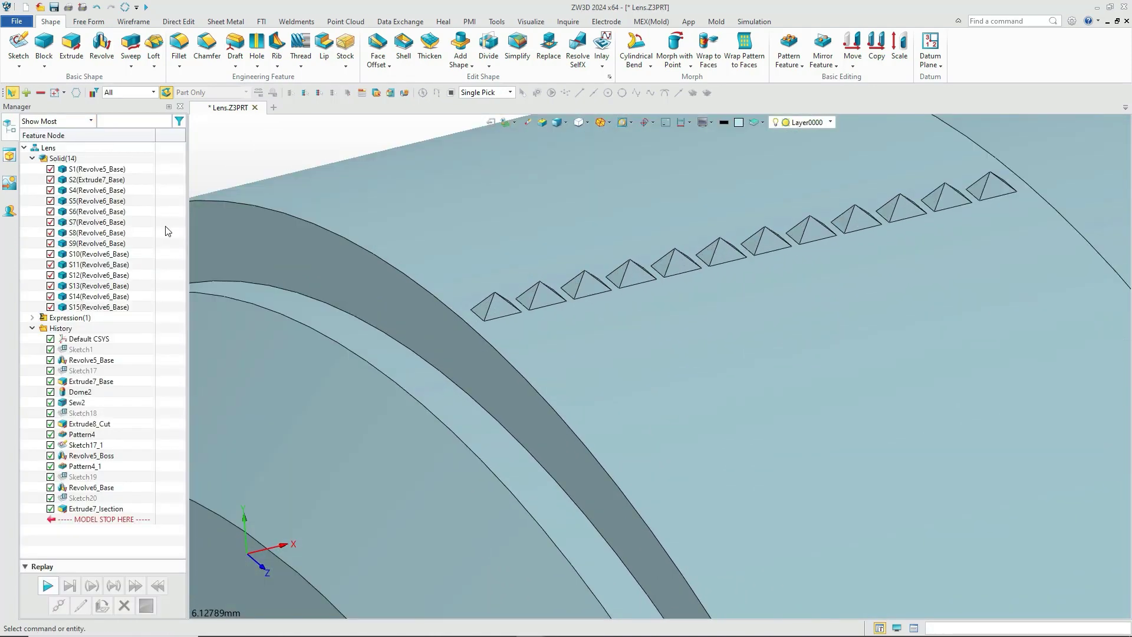
# Step: Circular-pattern the row of pyramid teeth around the X axis with 360/1.2 instances at 1.2 degree spacing
pyautogui.click(784, 56)
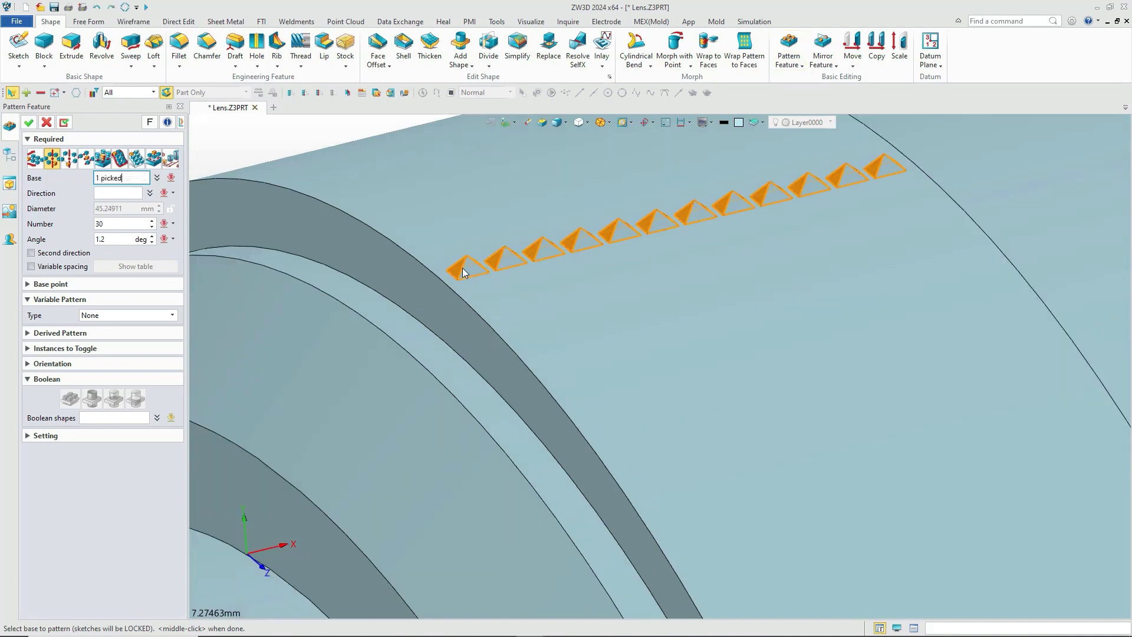
pyautogui.click(172, 193)
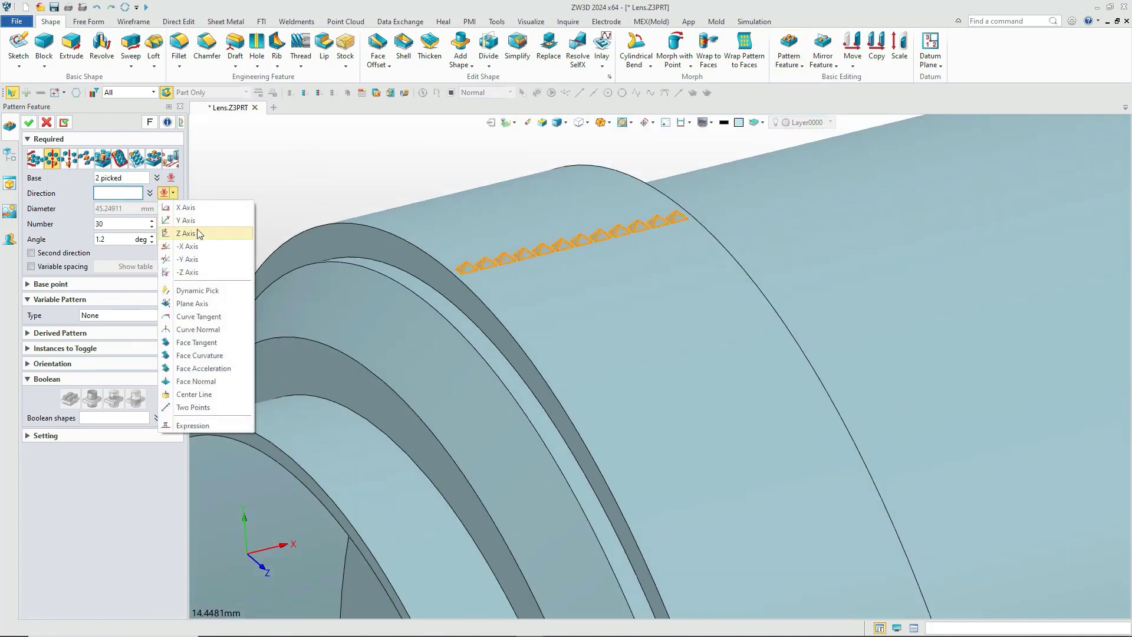
pyautogui.click(177, 210)
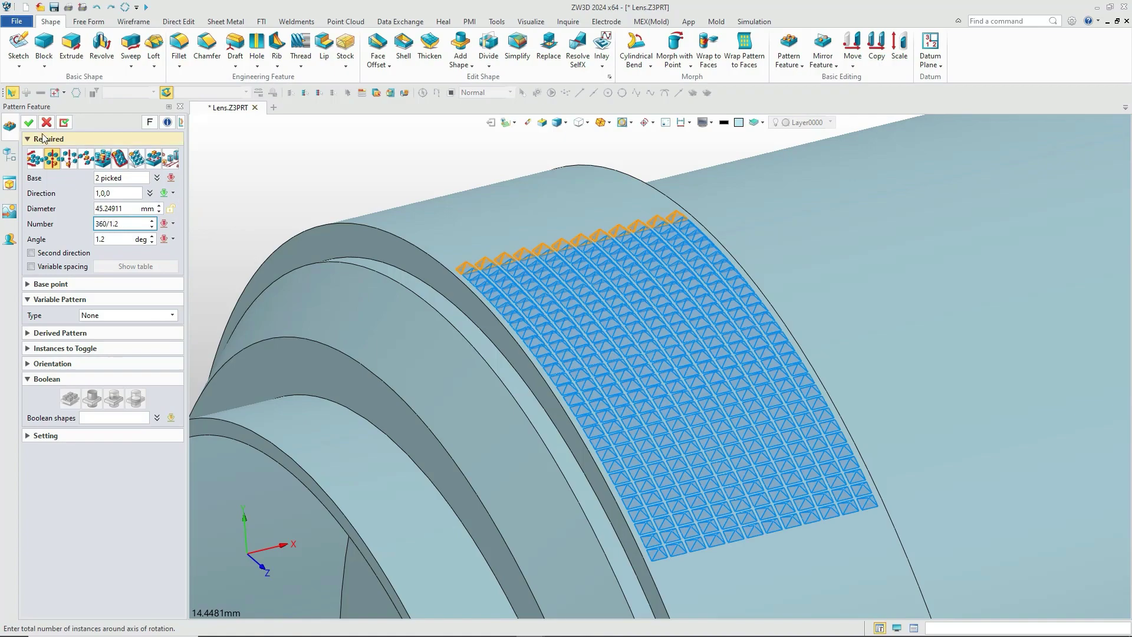
pyautogui.click(29, 122)
pyautogui.scroll(-5, 454, 281)
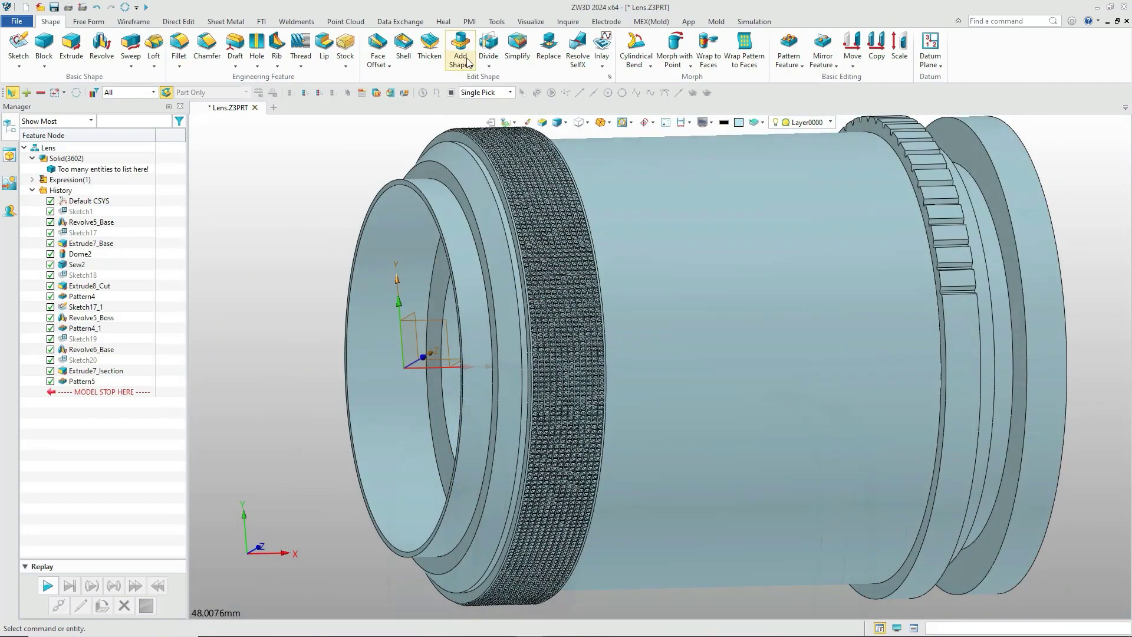
# Step: Combine all patterned knurl teeth with the lens barrel as the base using Add Shape
pyautogui.click(467, 62)
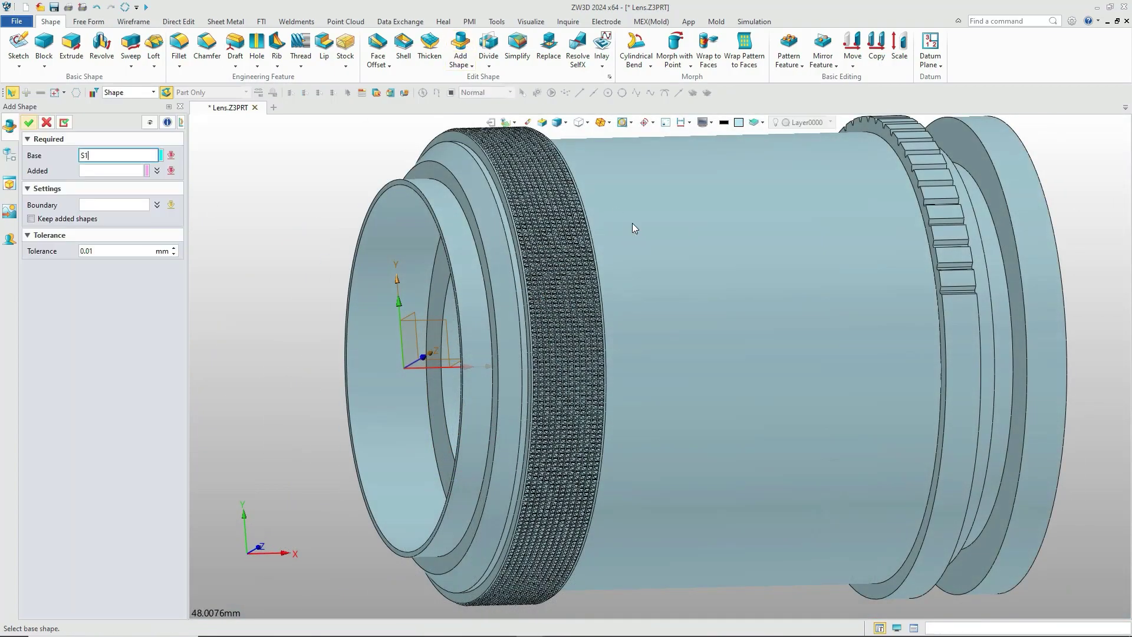
pyautogui.click(632, 228)
pyautogui.scroll(-4, 354, 177)
pyautogui.moveTo(324, 136); pyautogui.dragTo(550, 454)
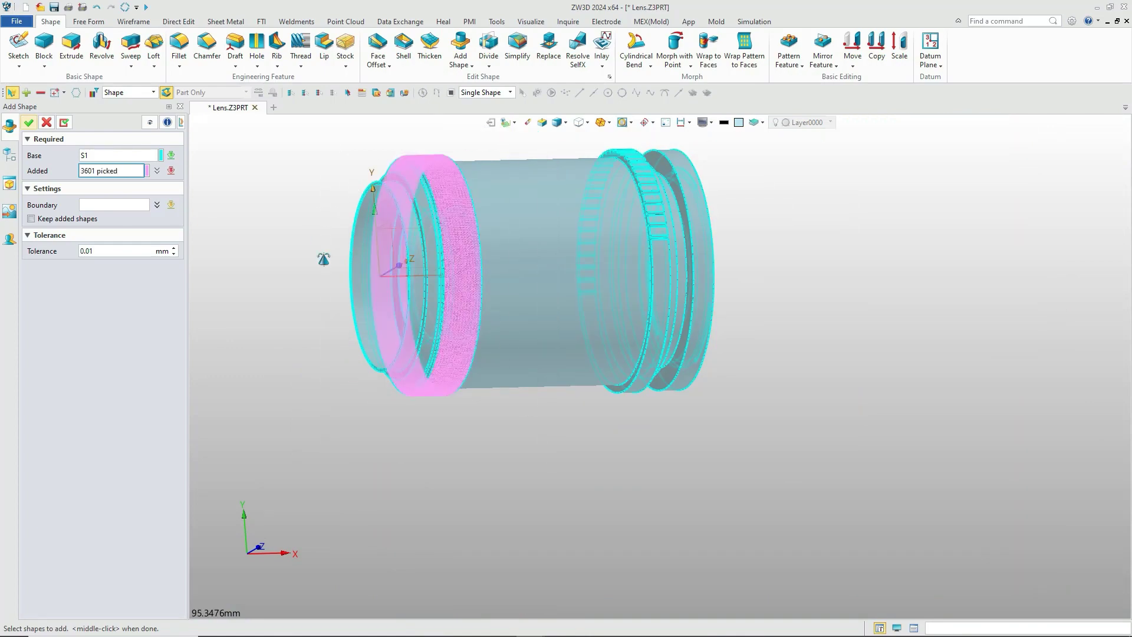
pyautogui.moveTo(324, 259); pyautogui.dragTo(329, 303, button='middle')
pyautogui.click(31, 123)
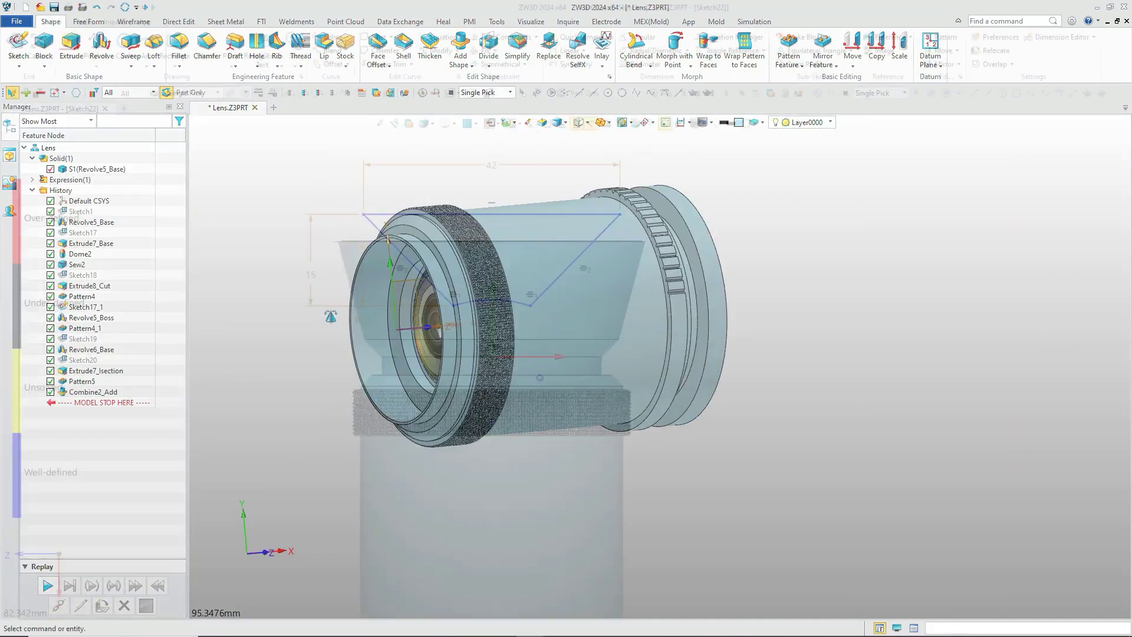
# Step: Draw an arc of about 20.4 mm radius over the front hood, centred on the vertical axis, and make its endpoints symmetrical about that axis
pyautogui.click(492, 369)
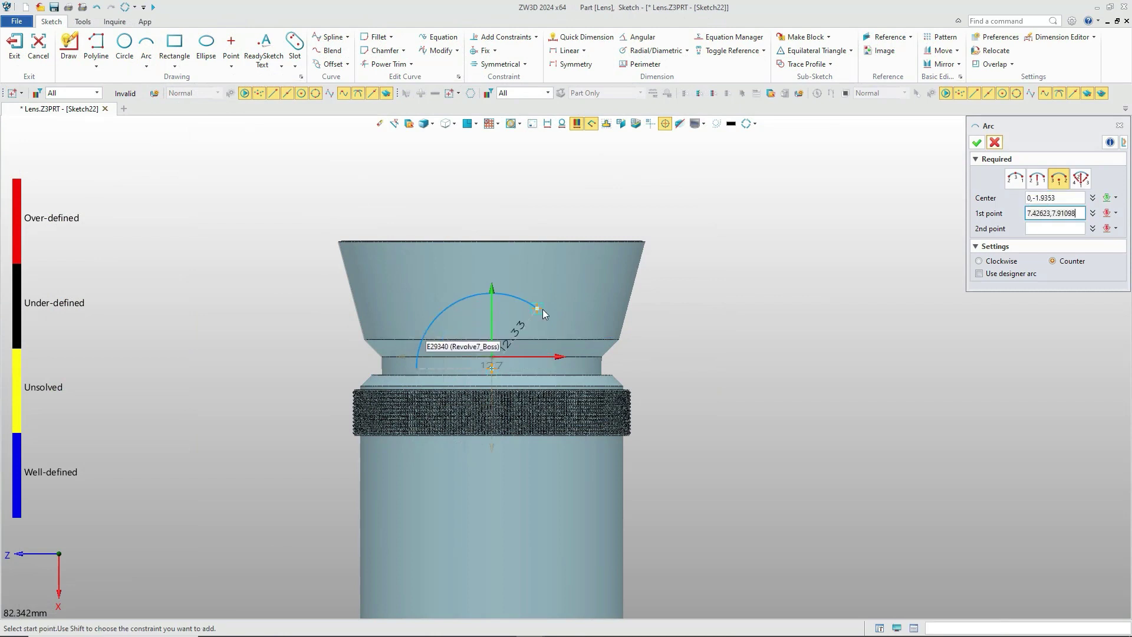
pyautogui.click(599, 305)
pyautogui.click(403, 301)
pyautogui.click(499, 64)
pyautogui.click(492, 311)
pyautogui.click(392, 293)
pyautogui.click(599, 305)
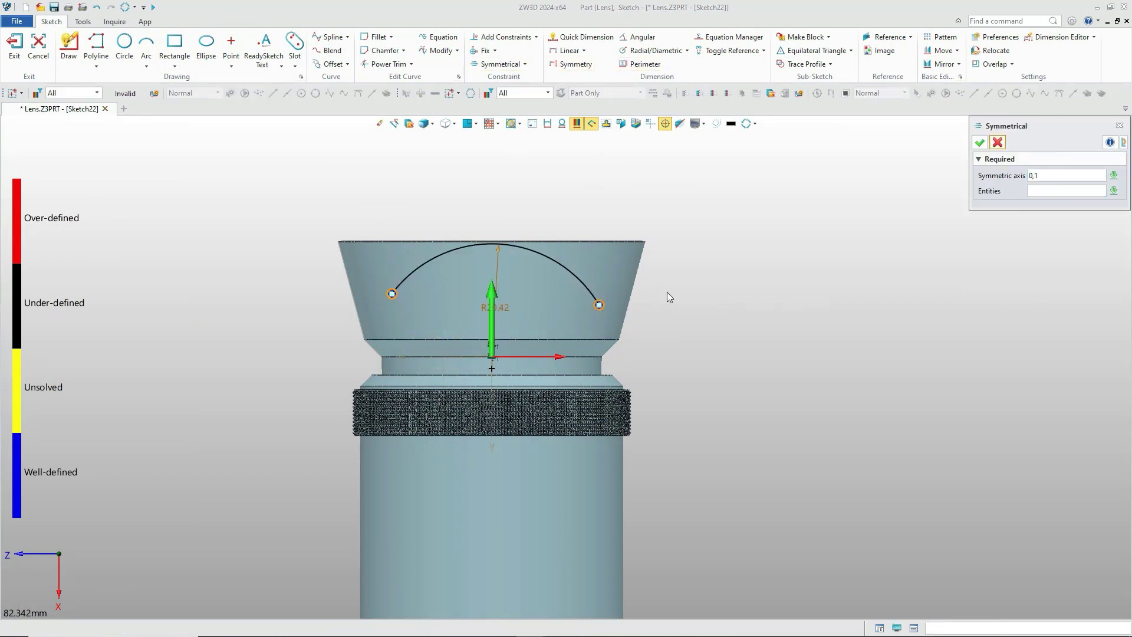
pyautogui.middleClick(667, 291)
# Step: Set the vertical distance from the arc's endpoint to the hood's upper corner to 10.5 mm
pyautogui.click(580, 37)
pyautogui.click(392, 293)
pyautogui.scroll(5, 345, 241)
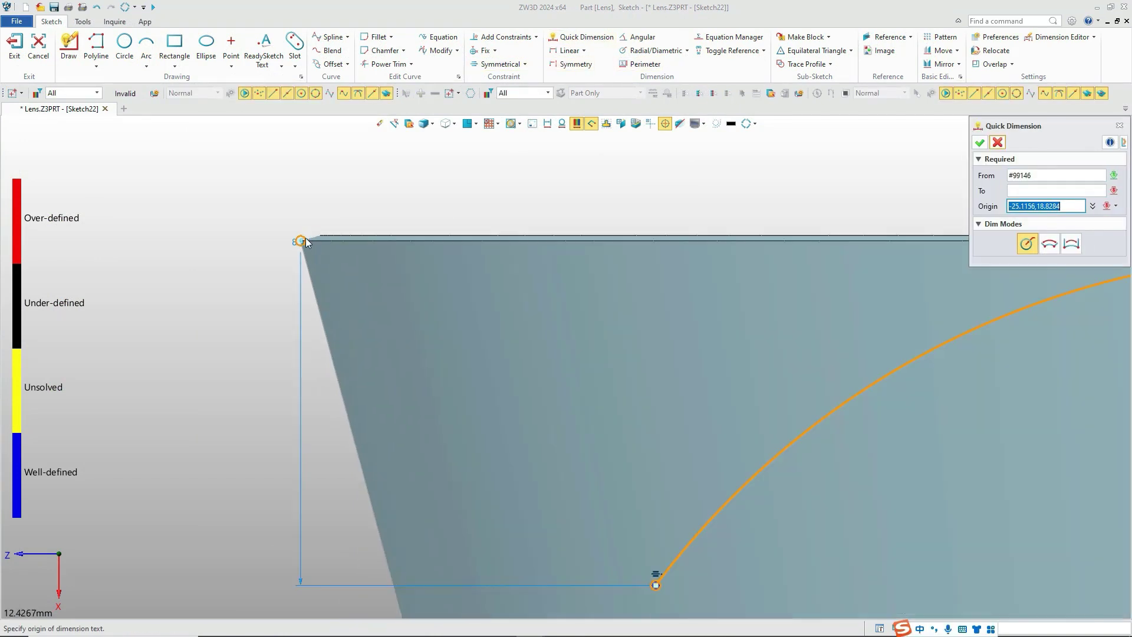
pyautogui.click(303, 241)
pyautogui.scroll(-3, 304, 248)
pyautogui.click(288, 325)
pyautogui.write('10.5')
pyautogui.press('Return')
pyautogui.middleClick(639, 284)
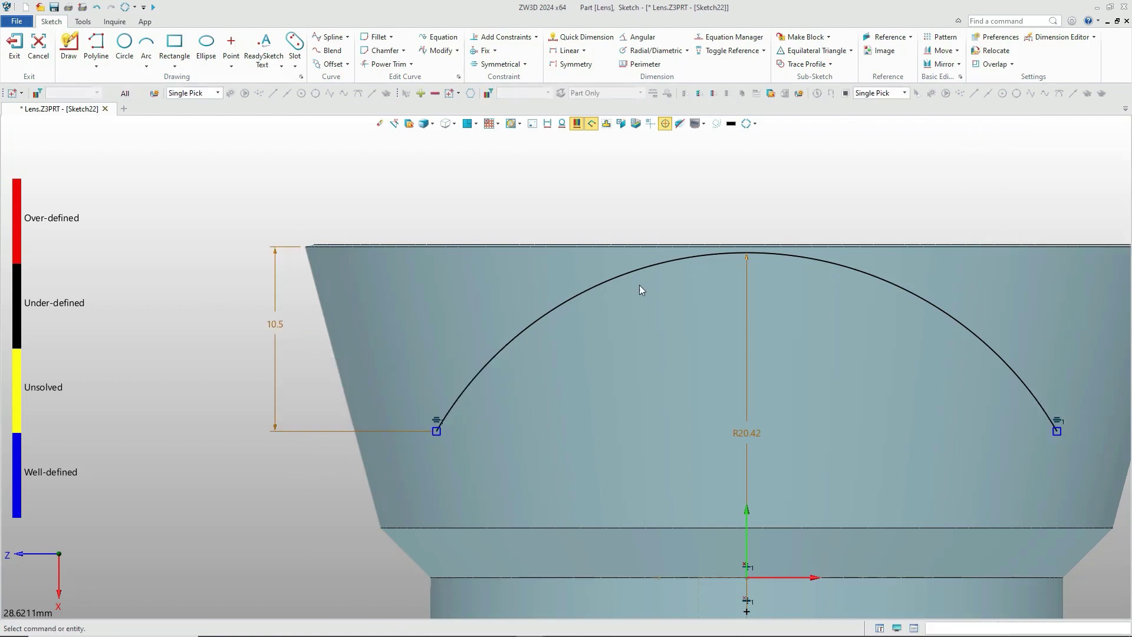
# Step: Set the horizontal distance between the arc's two endpoints to 25 mm
pyautogui.click(580, 38)
pyautogui.click(437, 431)
pyautogui.click(1057, 431)
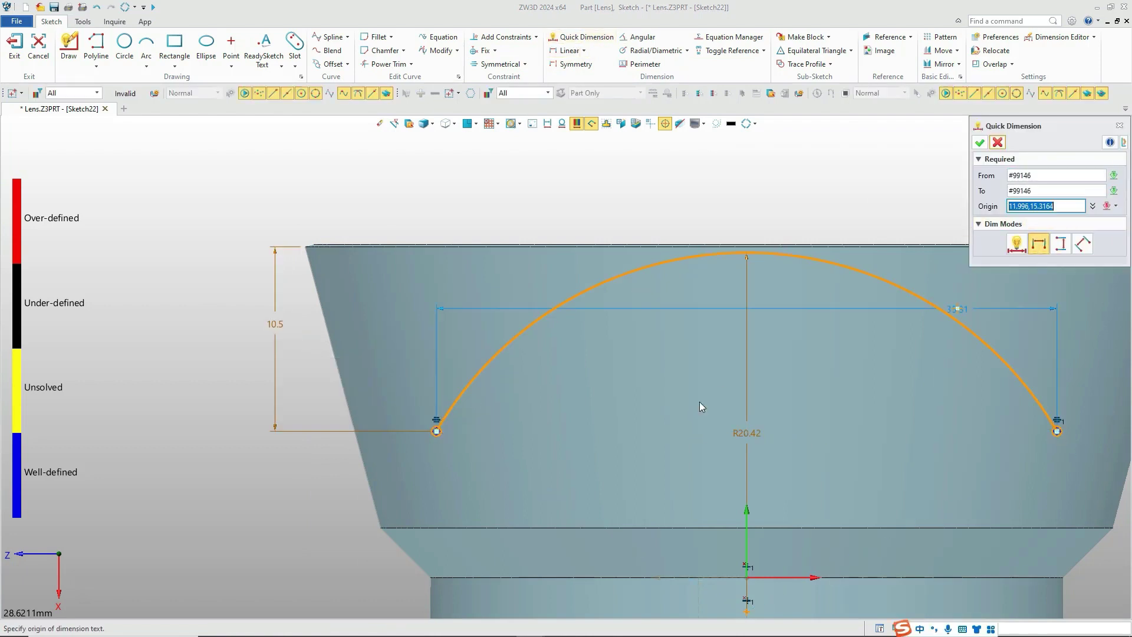
pyautogui.click(748, 327)
pyautogui.write('25')
pyautogui.press('Return')
# Step: Close the cutout profile with two slanted lines rising from the arc ends, joined by a horizontal line above the hood rim
pyautogui.click(69, 47)
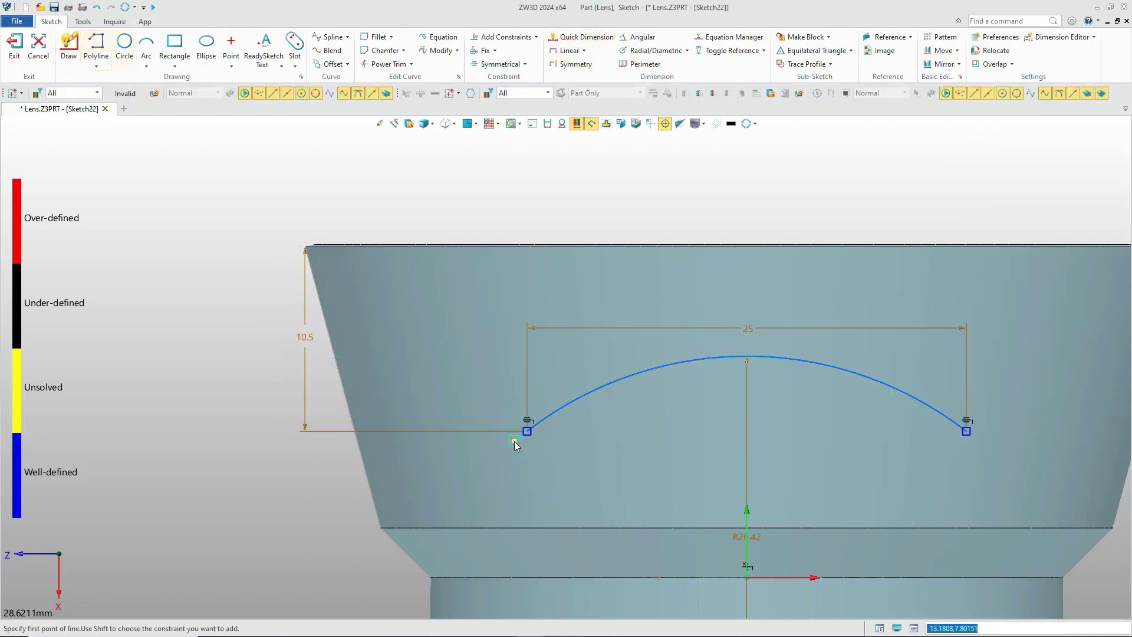
pyautogui.click(526, 431)
pyautogui.click(334, 154)
pyautogui.moveTo(334, 154); pyautogui.dragTo(127, 186, button='middle')
pyautogui.click(979, 187)
pyautogui.click(760, 464)
# Step: Make the two slanted lines of the cutout profile symmetrical about the vertical axis
pyautogui.click(499, 64)
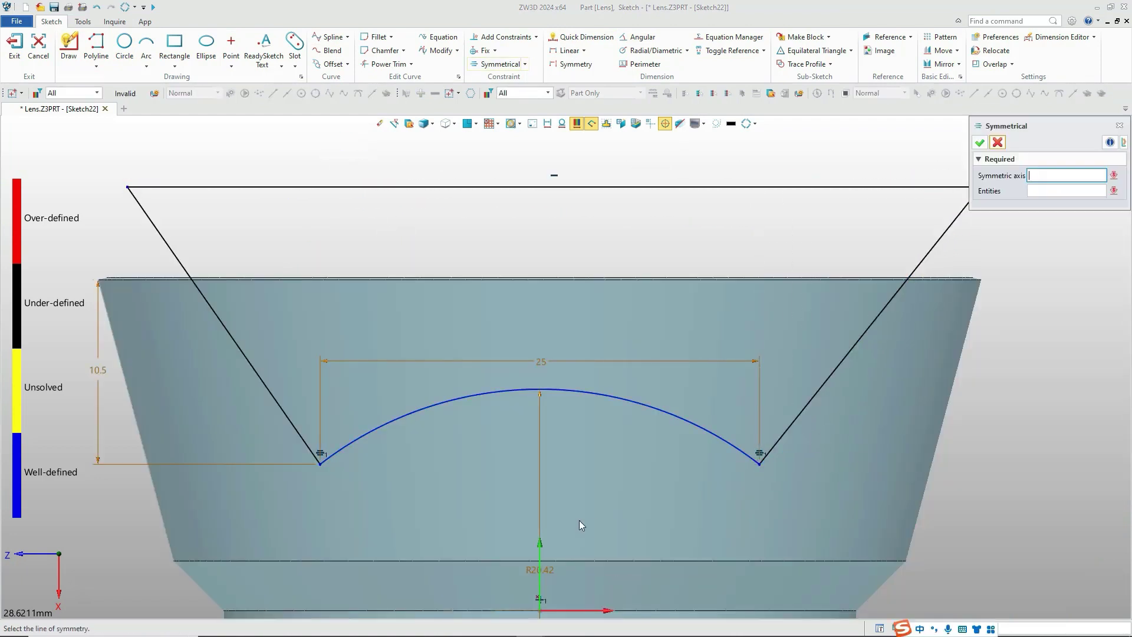
pyautogui.click(540, 566)
pyautogui.click(293, 427)
pyautogui.click(790, 426)
# Step: Set the slanted line's vertical height to 15 mm and the upper horizontal line's length to 42 mm, and finish the sketch
pyautogui.click(580, 37)
pyautogui.click(155, 228)
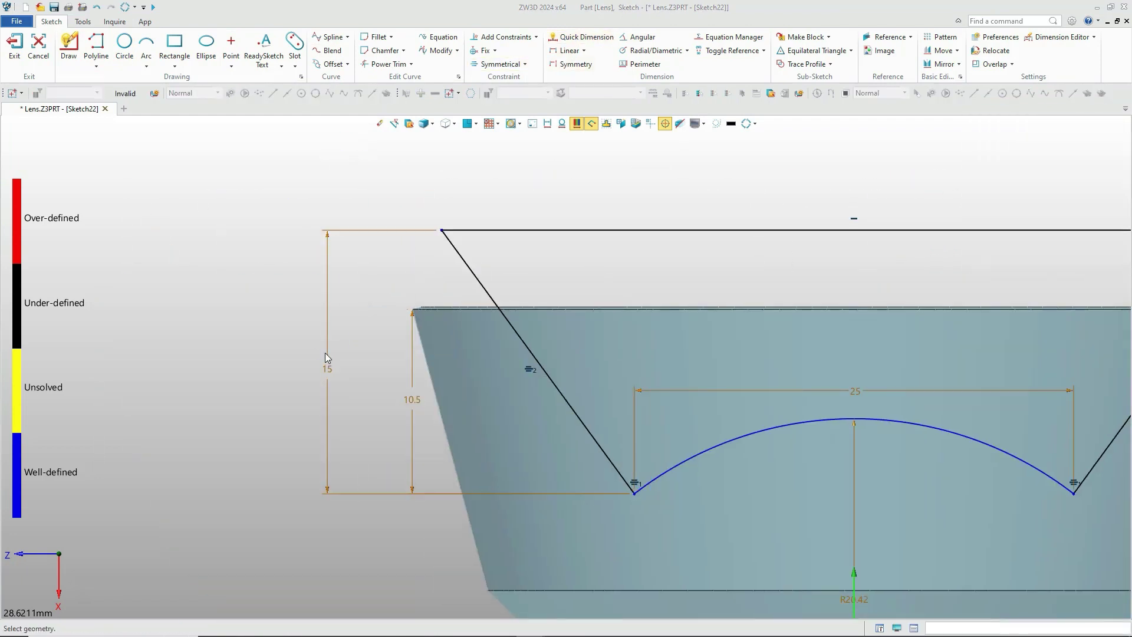
pyautogui.scroll(-1, 585, 351)
pyautogui.click(649, 265)
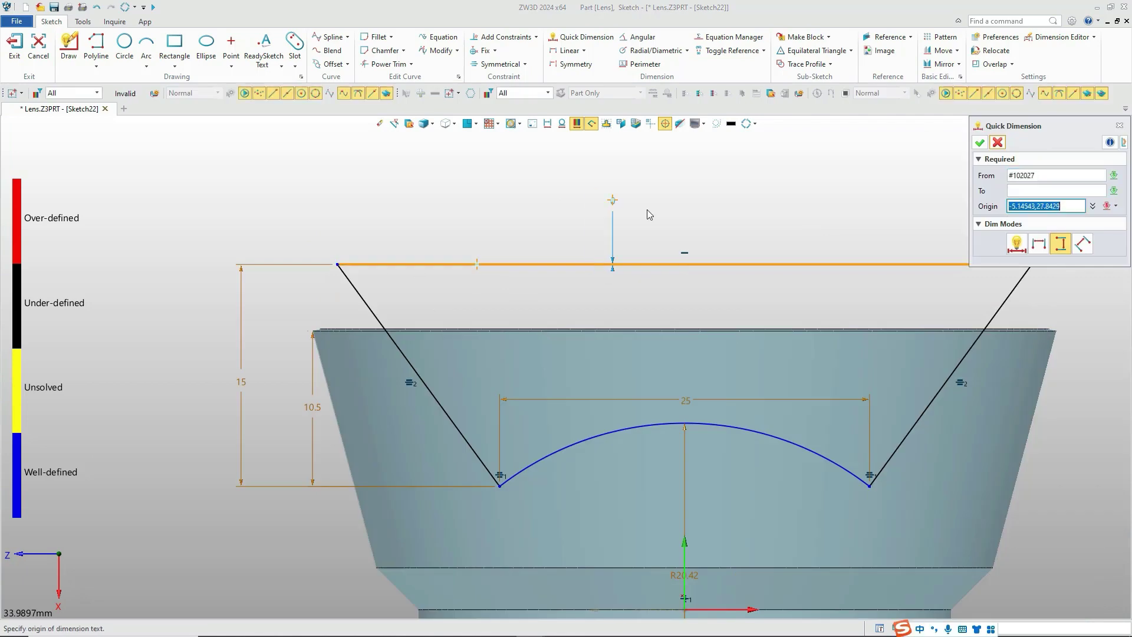
pyautogui.click(694, 212)
pyautogui.write('42')
pyautogui.press('Return')
pyautogui.scroll(-4, 594, 252)
pyautogui.click(14, 49)
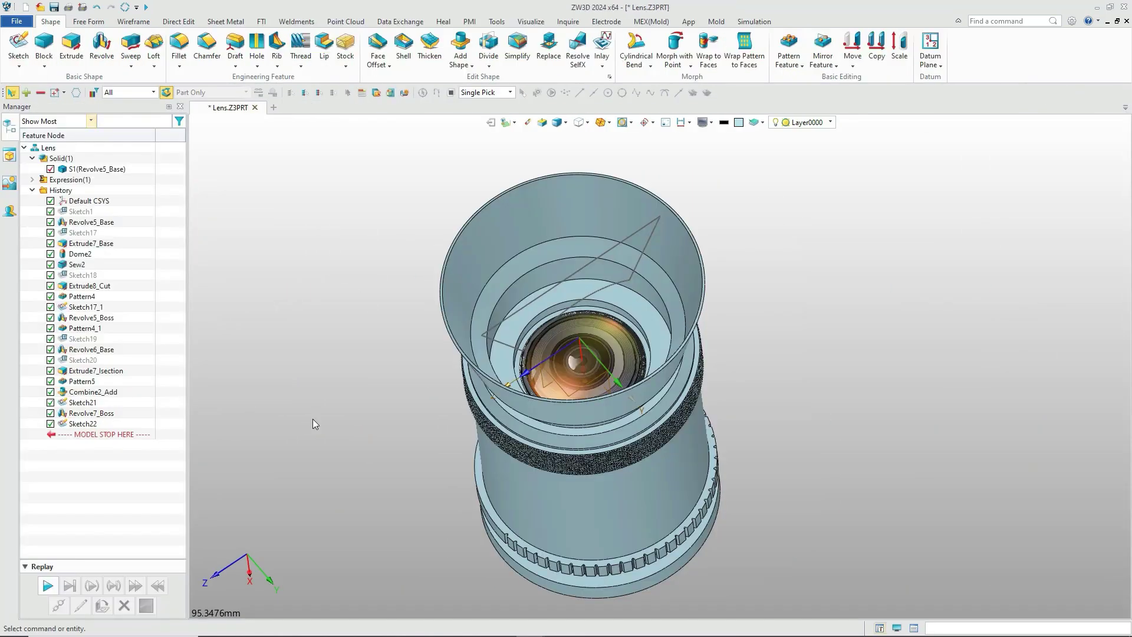
# Step: Cut the front hood with the cutout profile using a symmetrical extrusion of about 25.2 mm
pyautogui.click(70, 49)
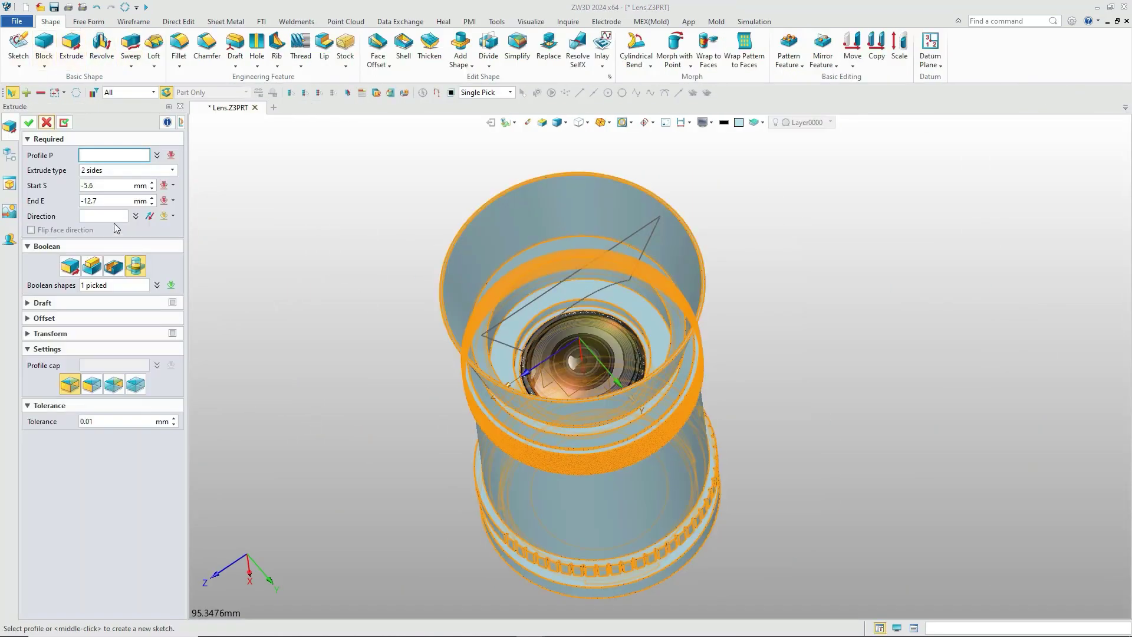
pyautogui.click(113, 266)
pyautogui.click(568, 277)
pyautogui.moveTo(567, 278); pyautogui.dragTo(586, 215, button='right')
pyautogui.click(127, 170)
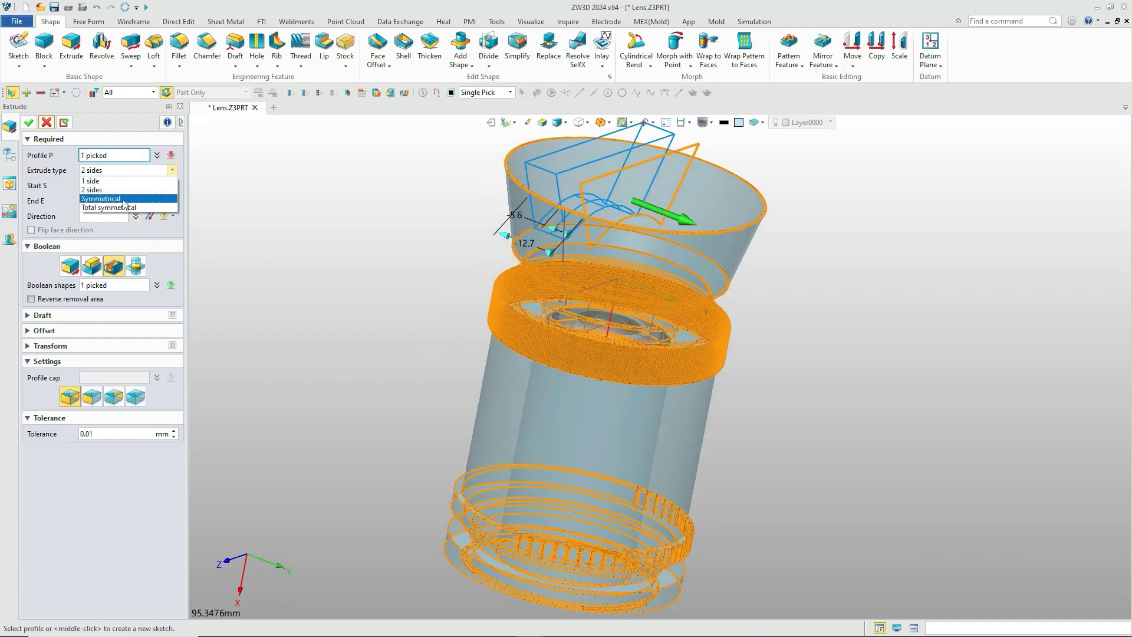
pyautogui.click(123, 200)
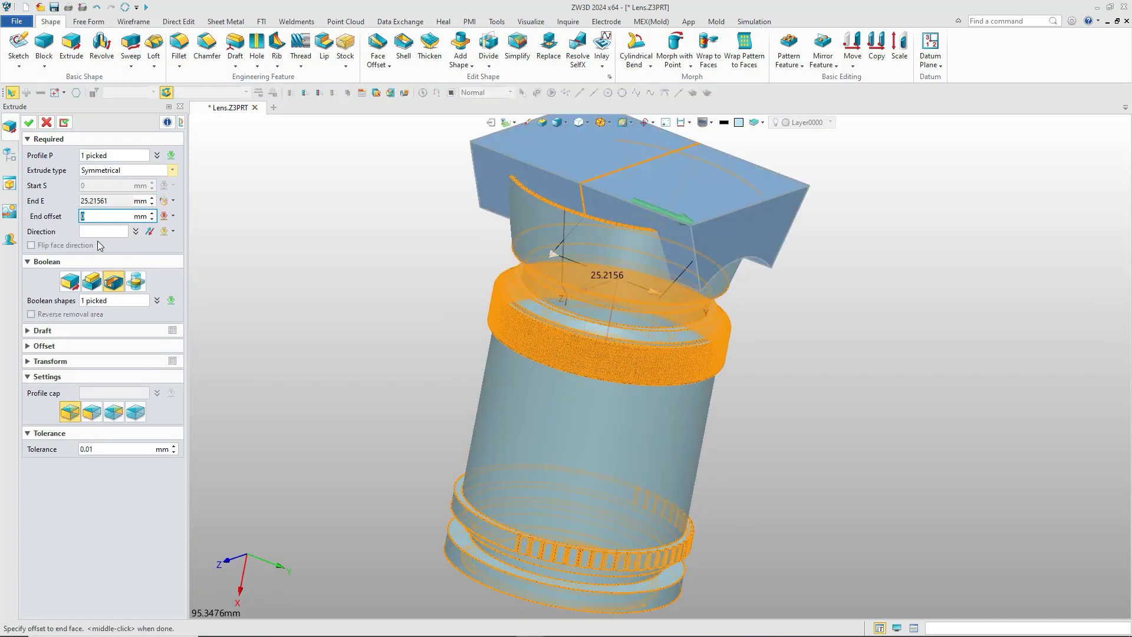
pyautogui.click(30, 126)
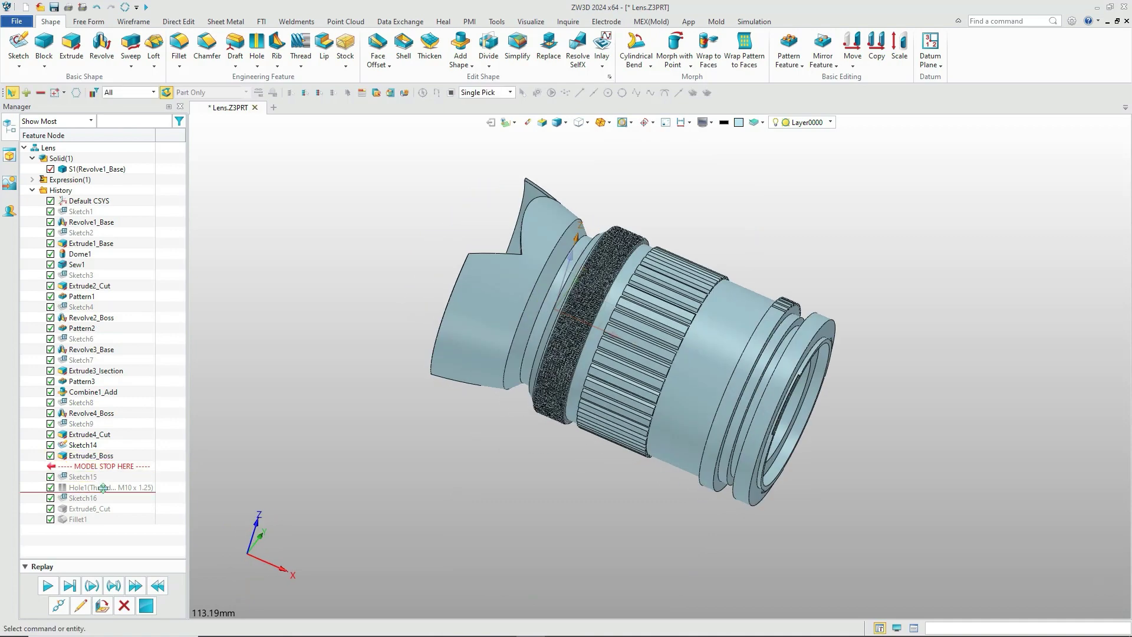
# Step: Roll the feature history forward past the M10 x 1.25 threaded hole and Extrude6_Cut features, and inspect the rear mount
pyautogui.moveTo(103, 488); pyautogui.dragTo(110, 490)
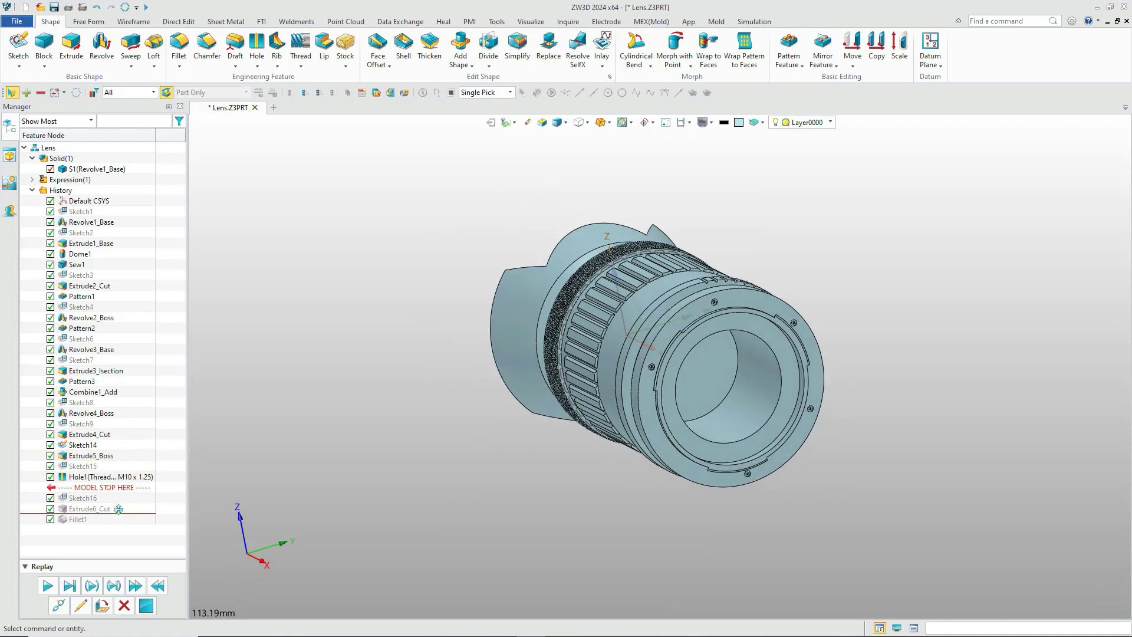
pyautogui.moveTo(119, 509); pyautogui.dragTo(115, 517)
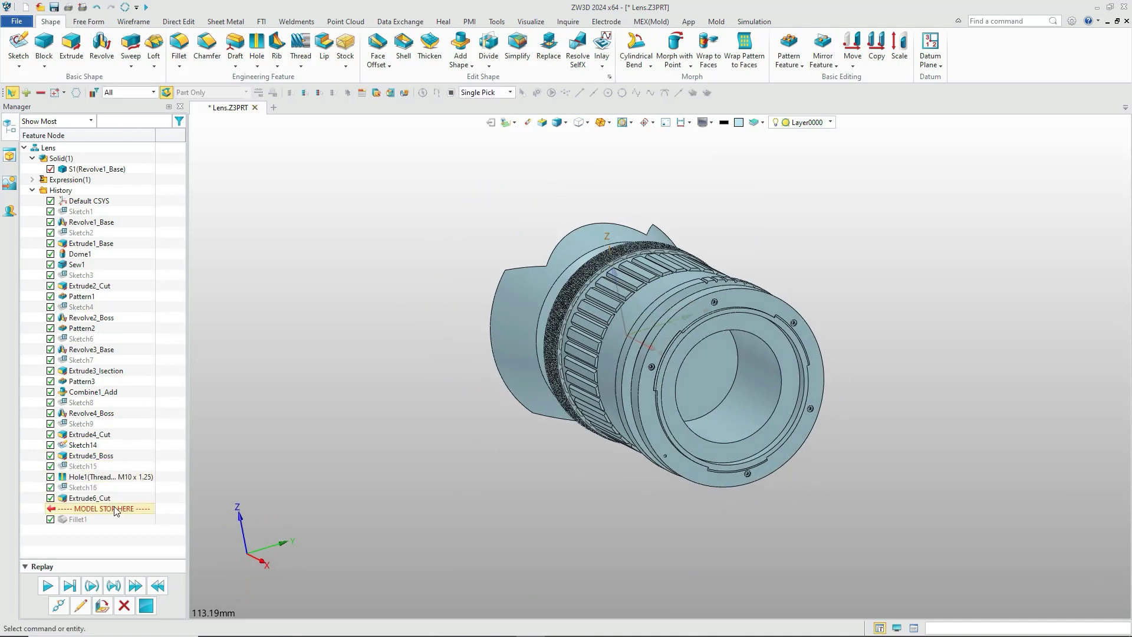
pyautogui.moveTo(669, 434); pyautogui.dragTo(353, 515, button='right')
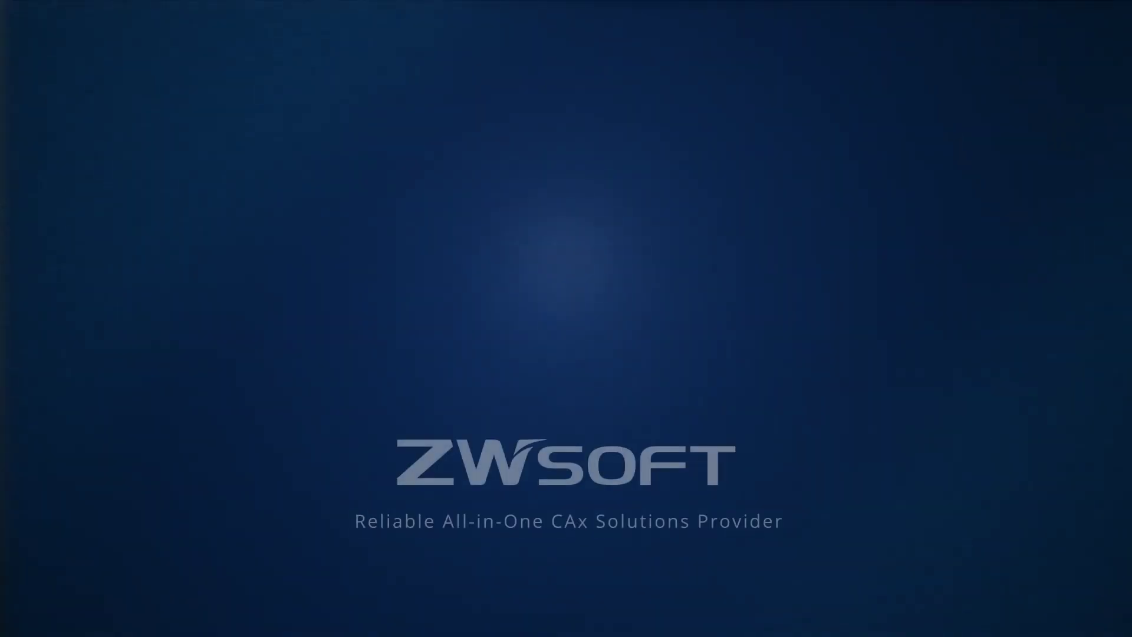